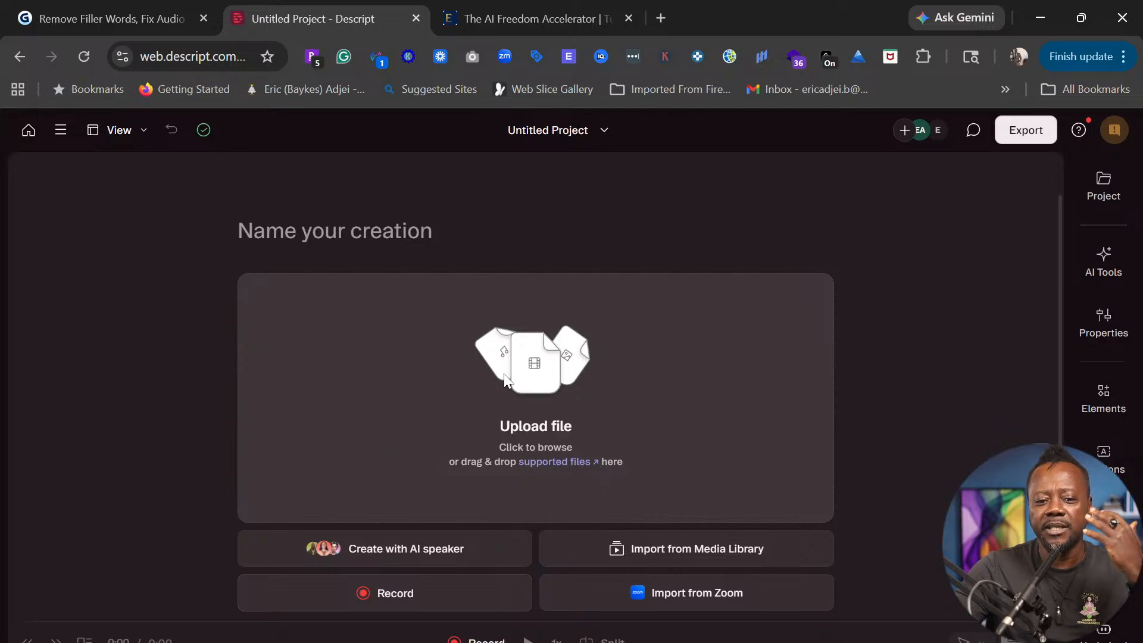
- From Home's recent projects, permanently delete the empty Untitled Project
left_click(29, 130)
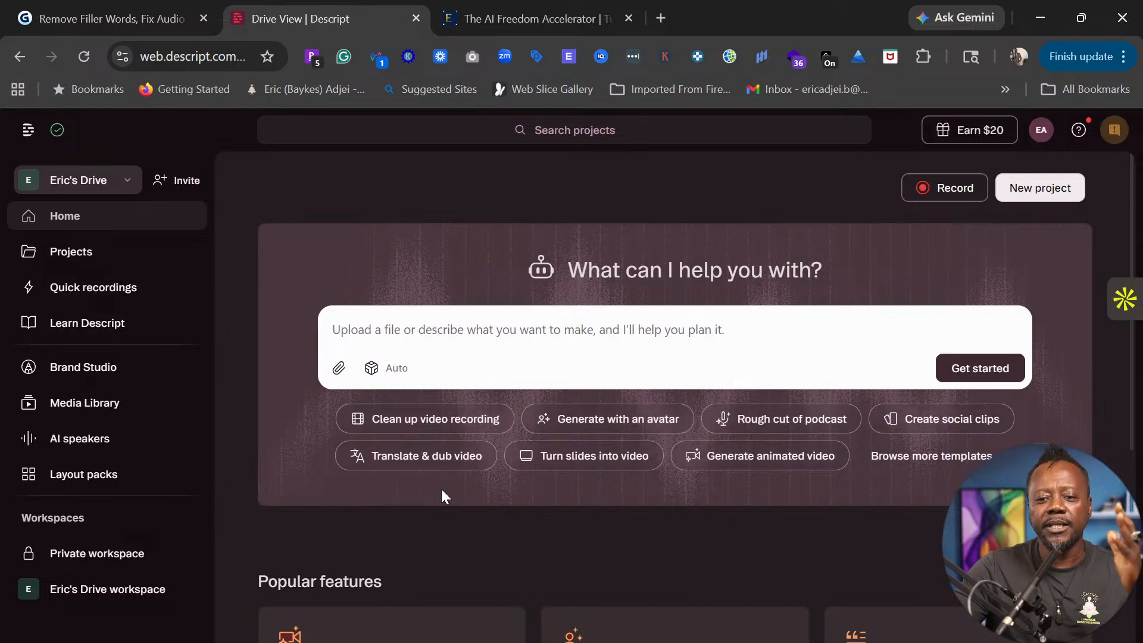
scroll(492, 509, "down", 6)
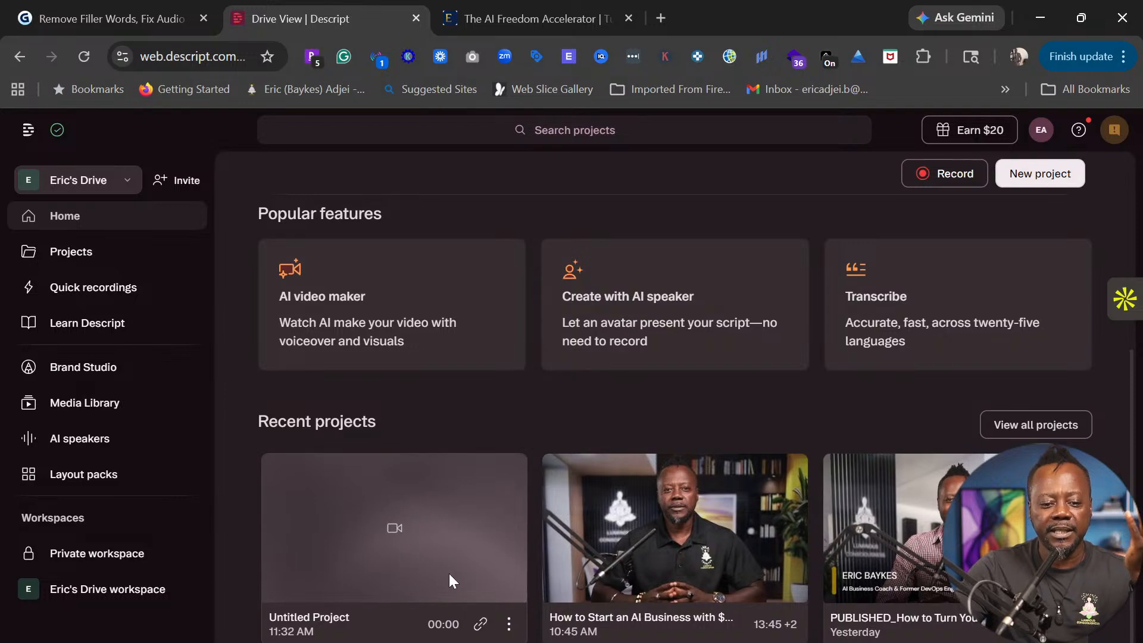
left_click(509, 624)
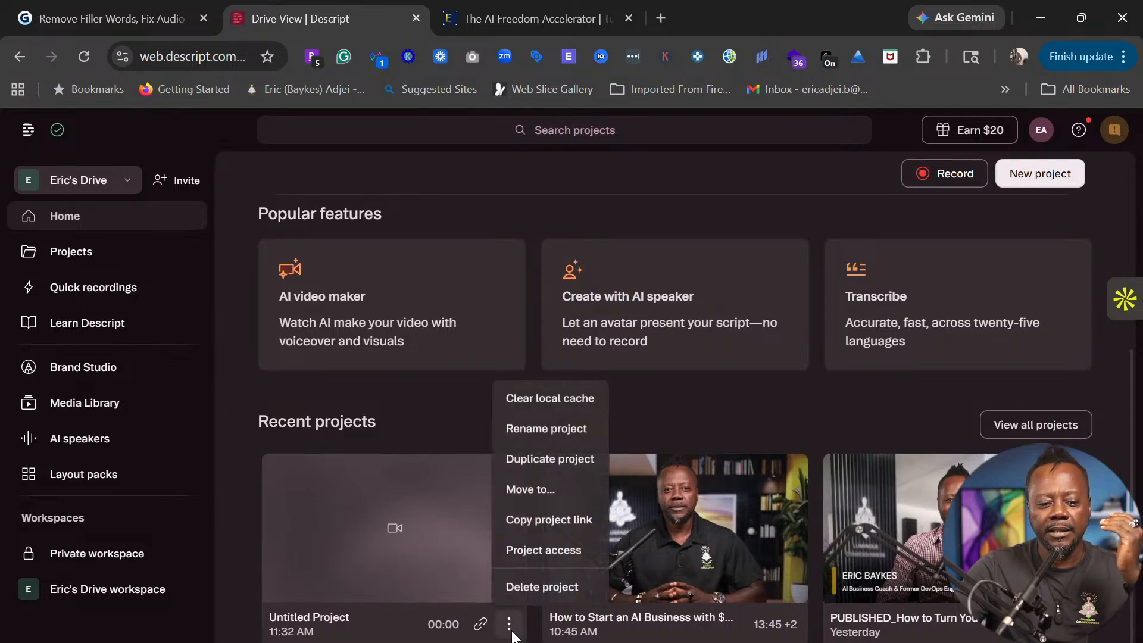
left_click(534, 587)
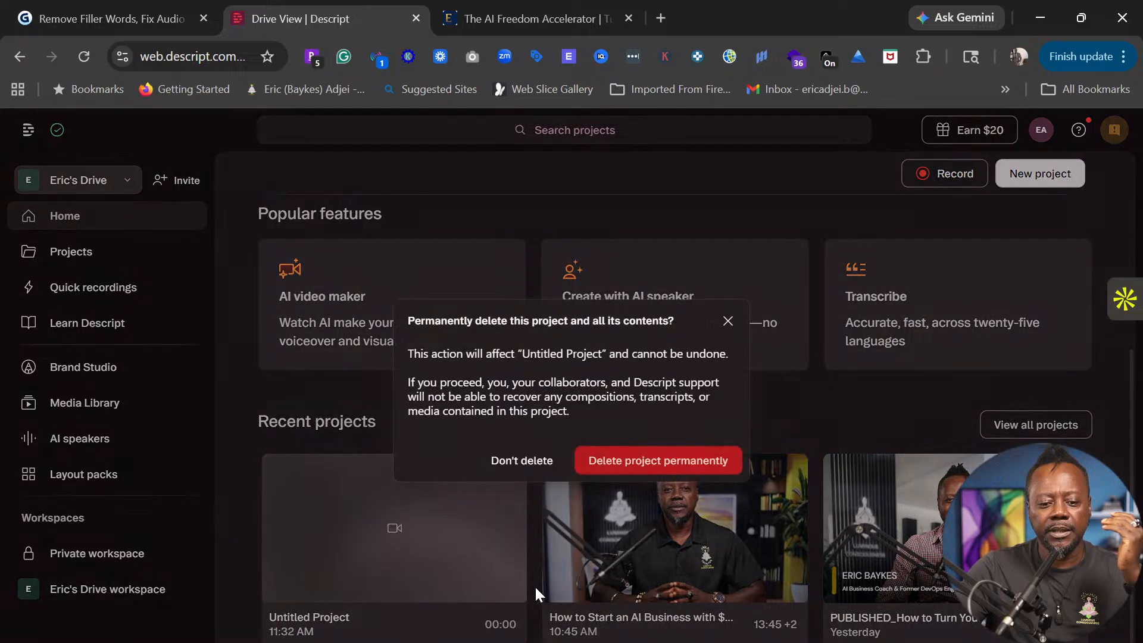
left_click(651, 460)
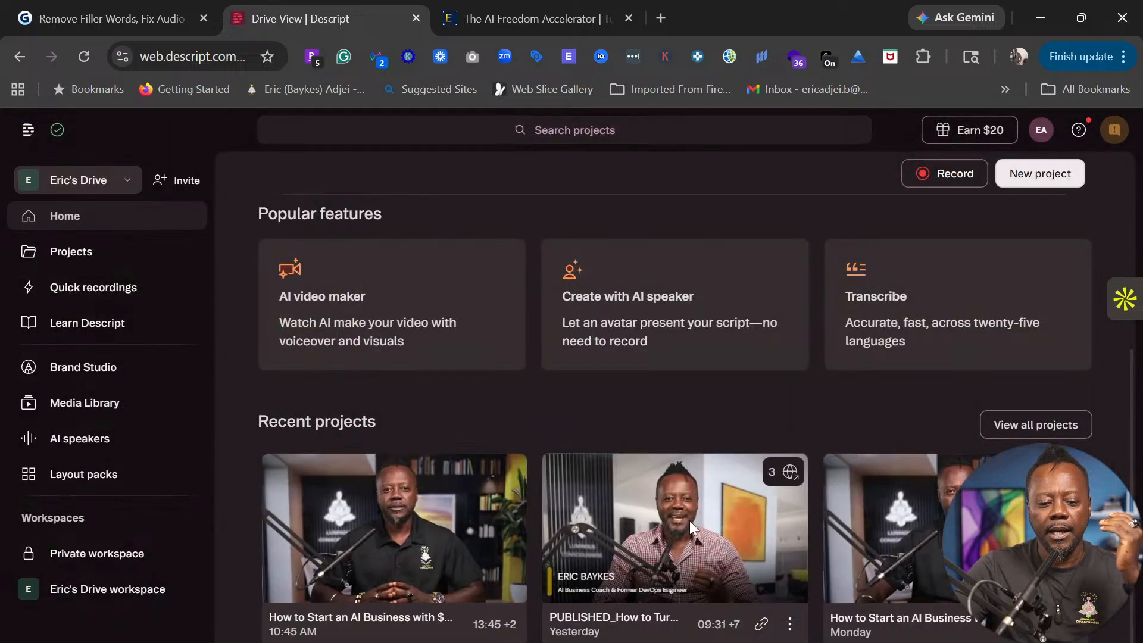
scroll(550, 551, "up", 5)
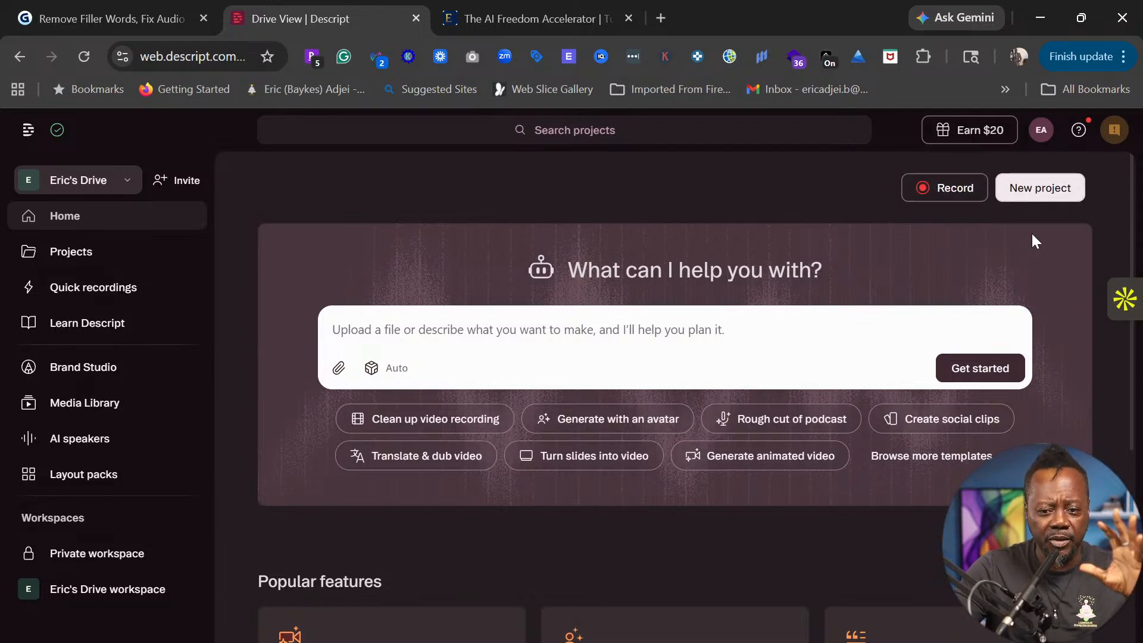
- Create a new video project and point the upload file picker at the Downloads folder
left_click(1036, 200)
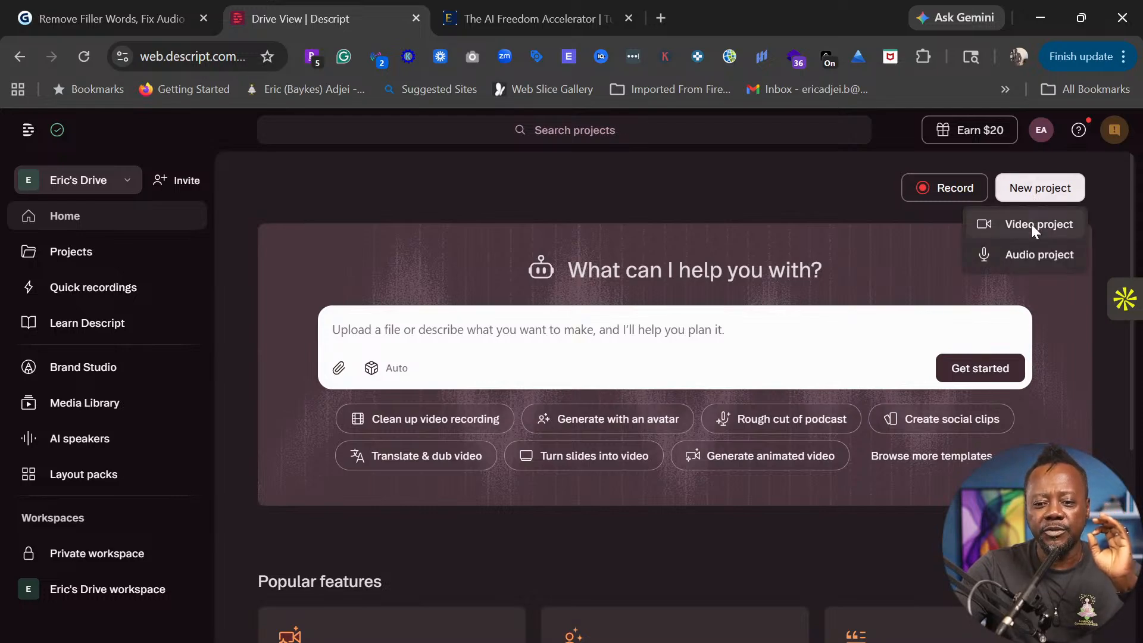
left_click(1031, 223)
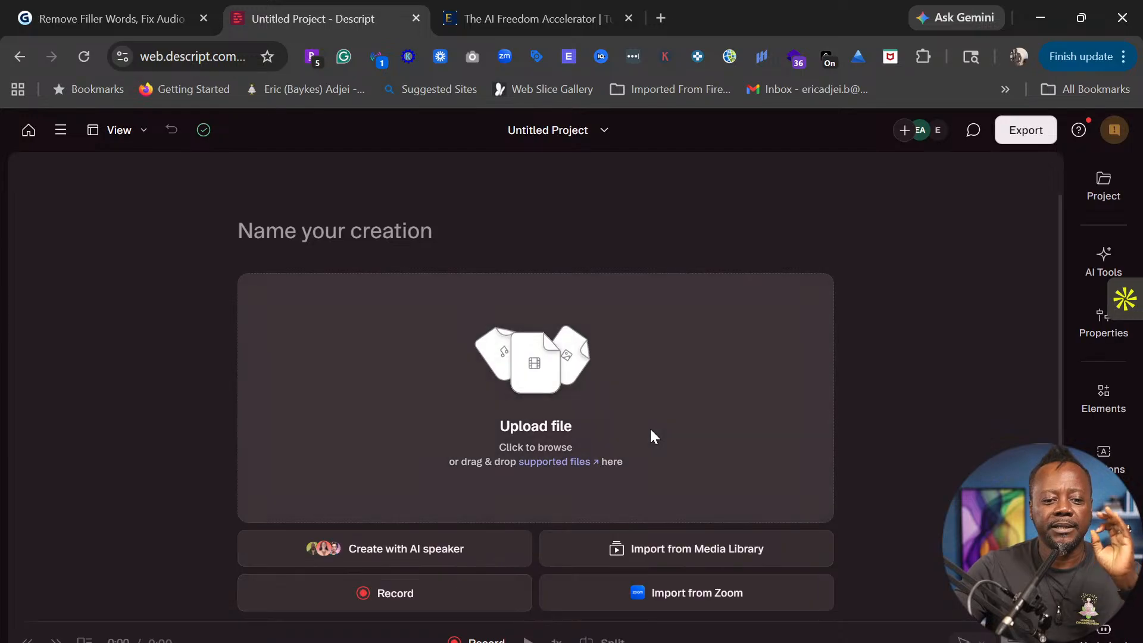
left_click(534, 427)
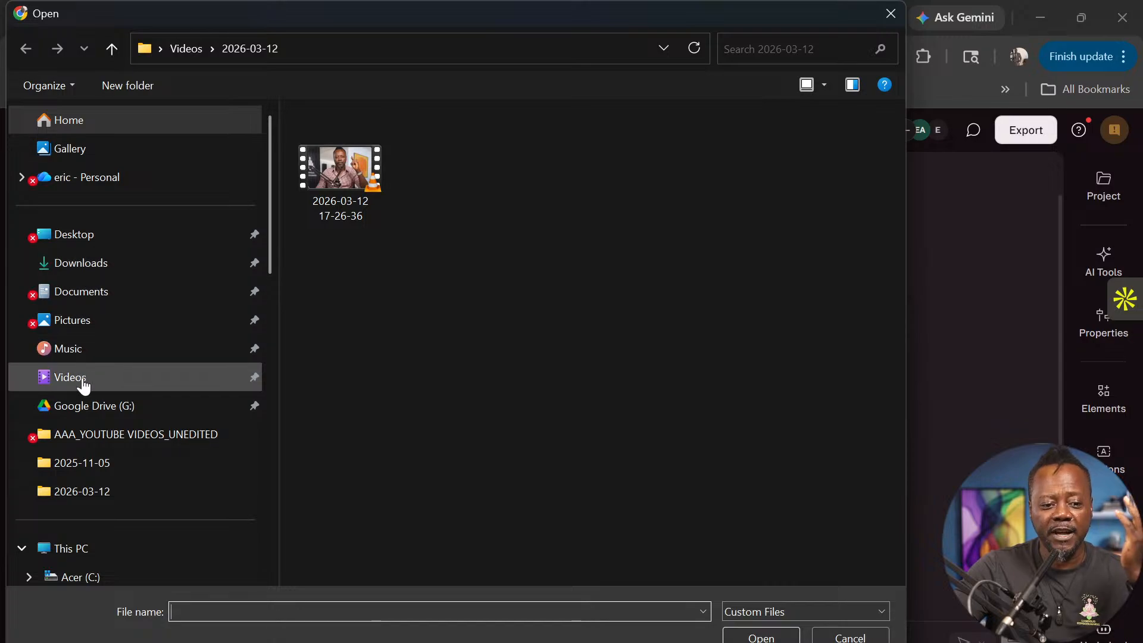
left_click(118, 270)
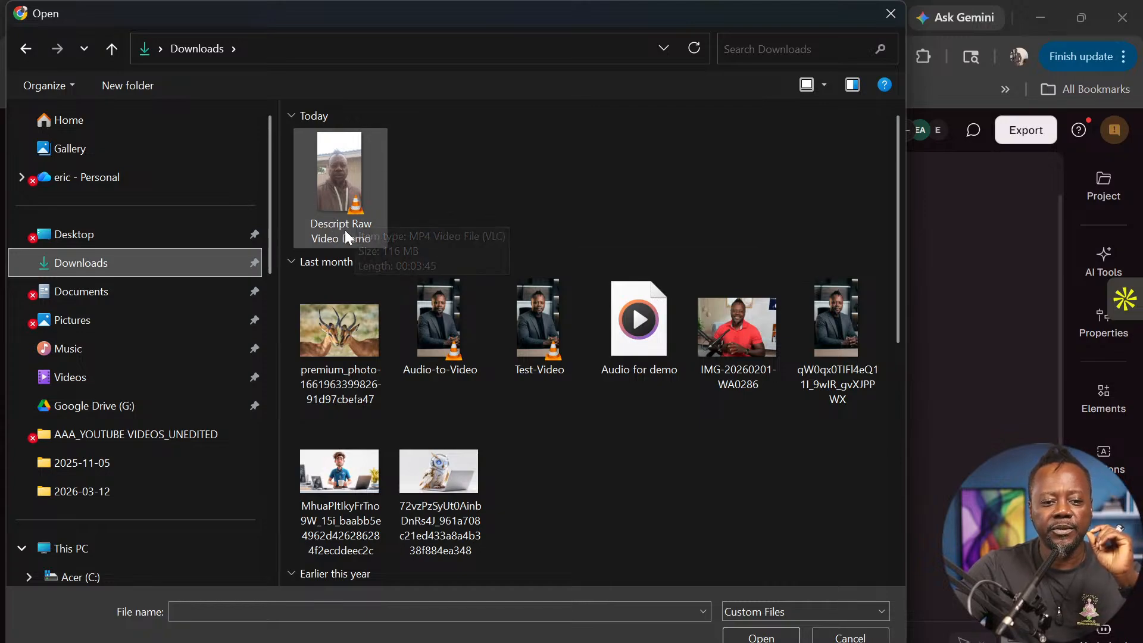
- Upload 'Descript Raw Video Demo' from Downloads, giving a 3:45.8 clip with generated transcript
double_click(339, 198)
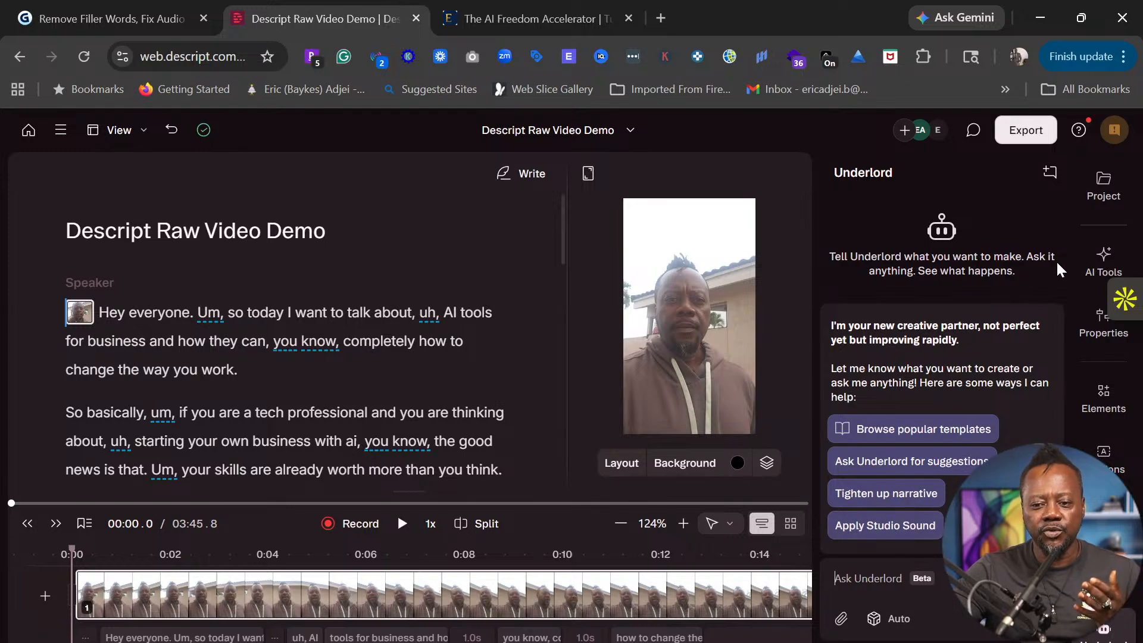
- Show the AI Tools list and browse its Sound good, Look good and Repurpose sections
left_click(1104, 271)
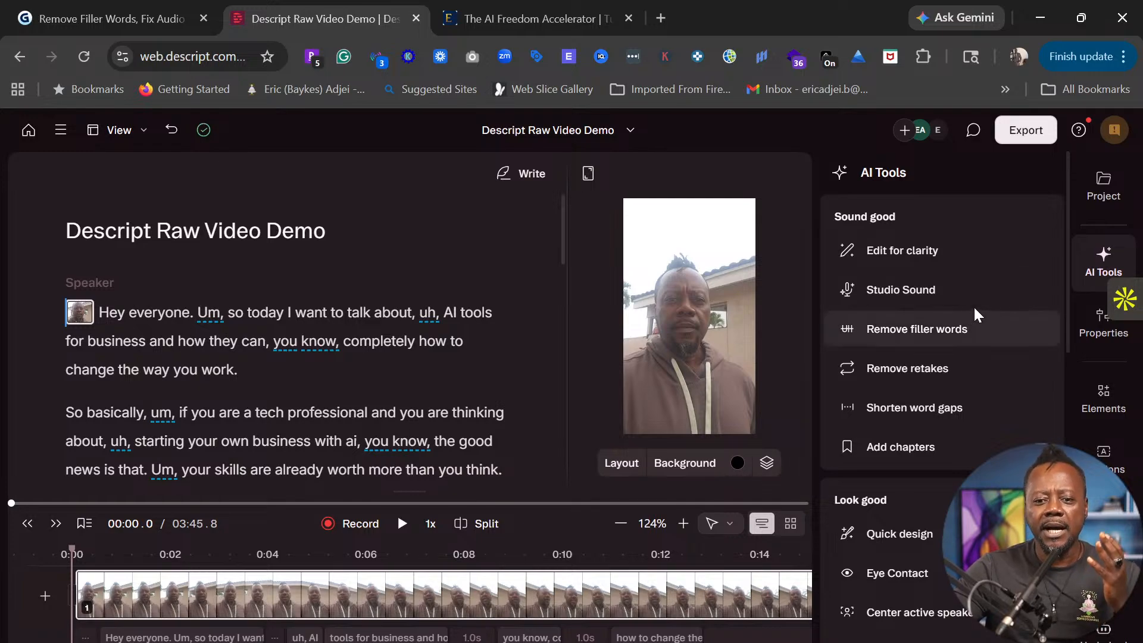
scroll(982, 309, "down", 4)
scroll(982, 309, "down", 10)
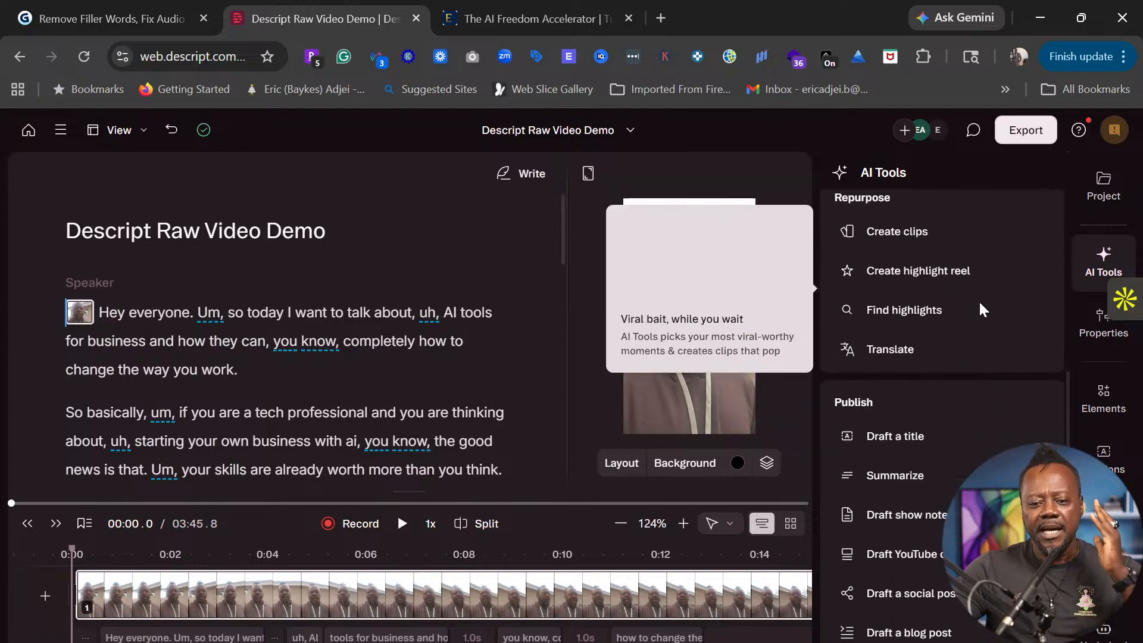
scroll(893, 531, "up", 14)
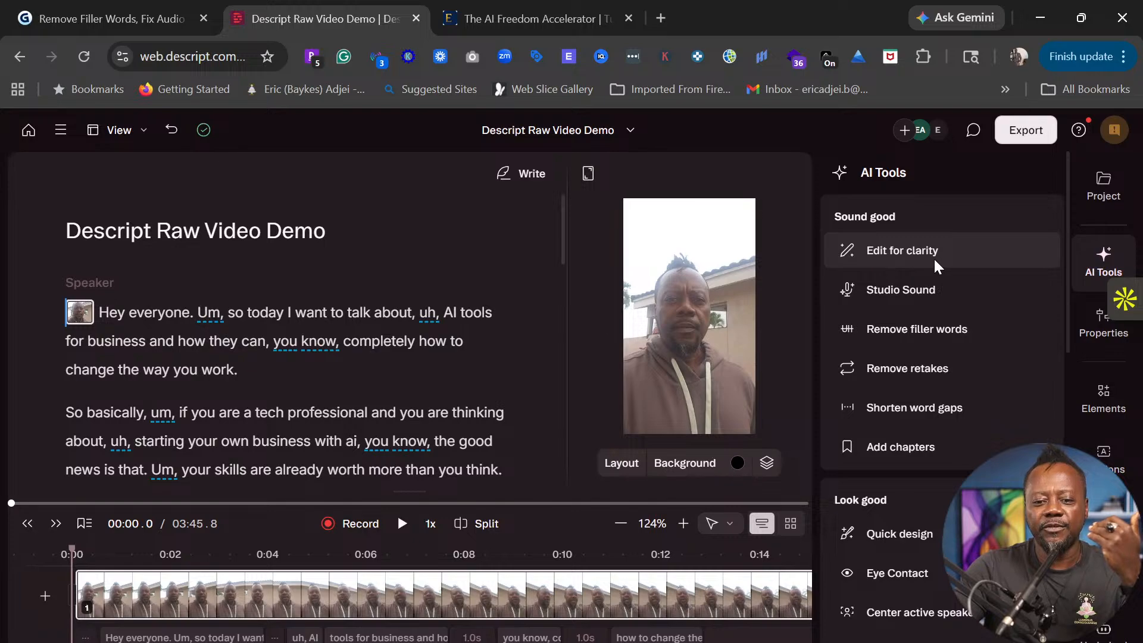
mouse_move(940, 262)
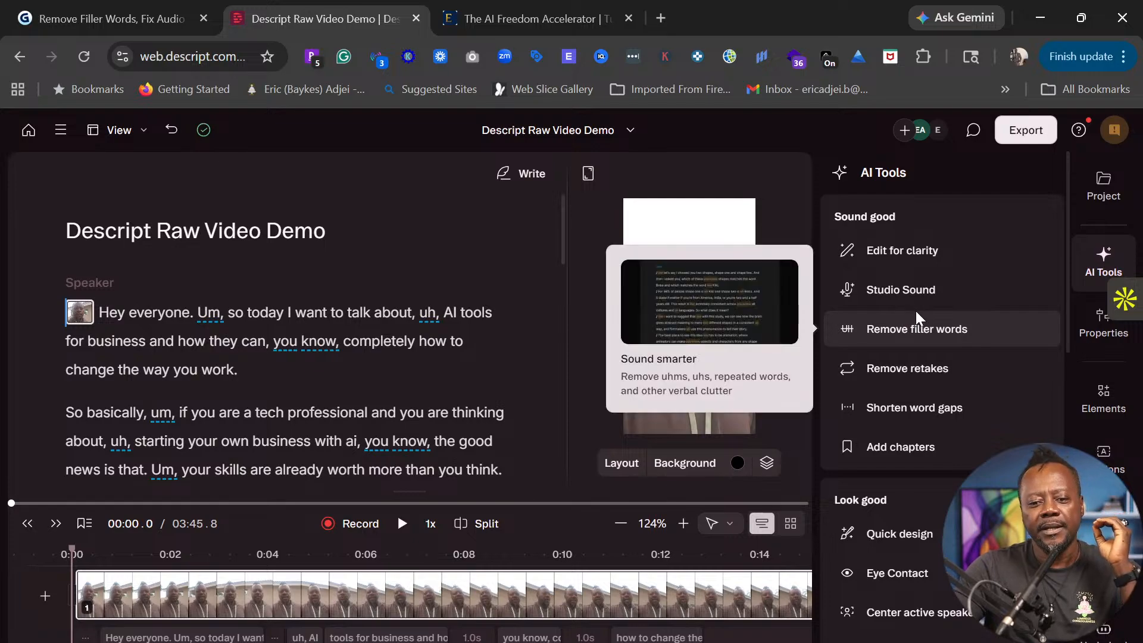
mouse_move(913, 414)
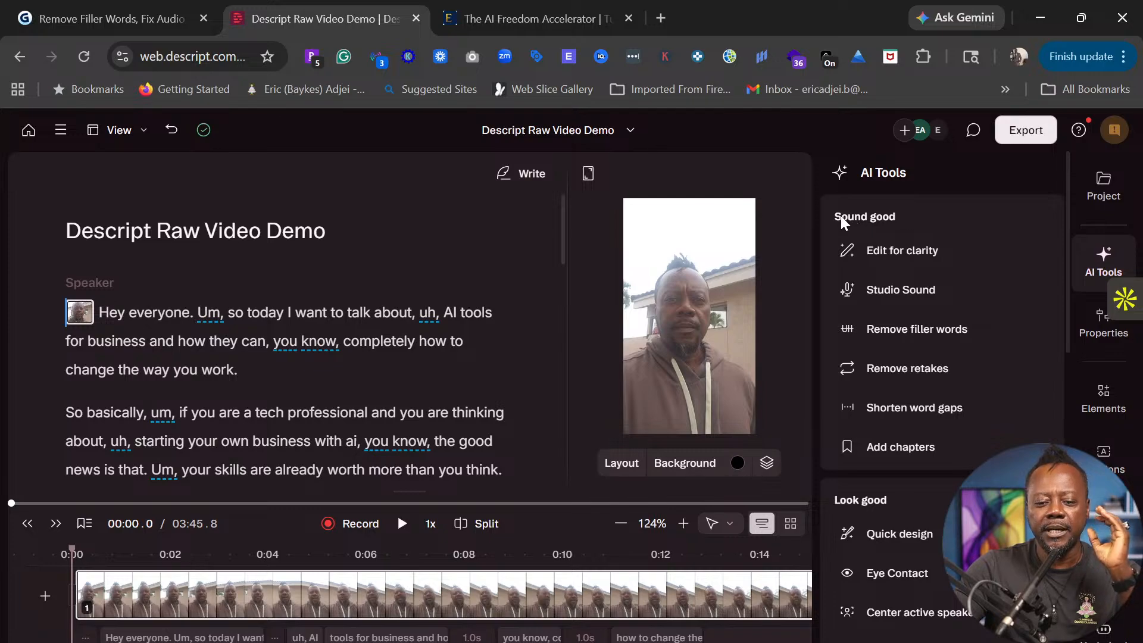
scroll(962, 316, "down", 6)
scroll(962, 319, "up", 6)
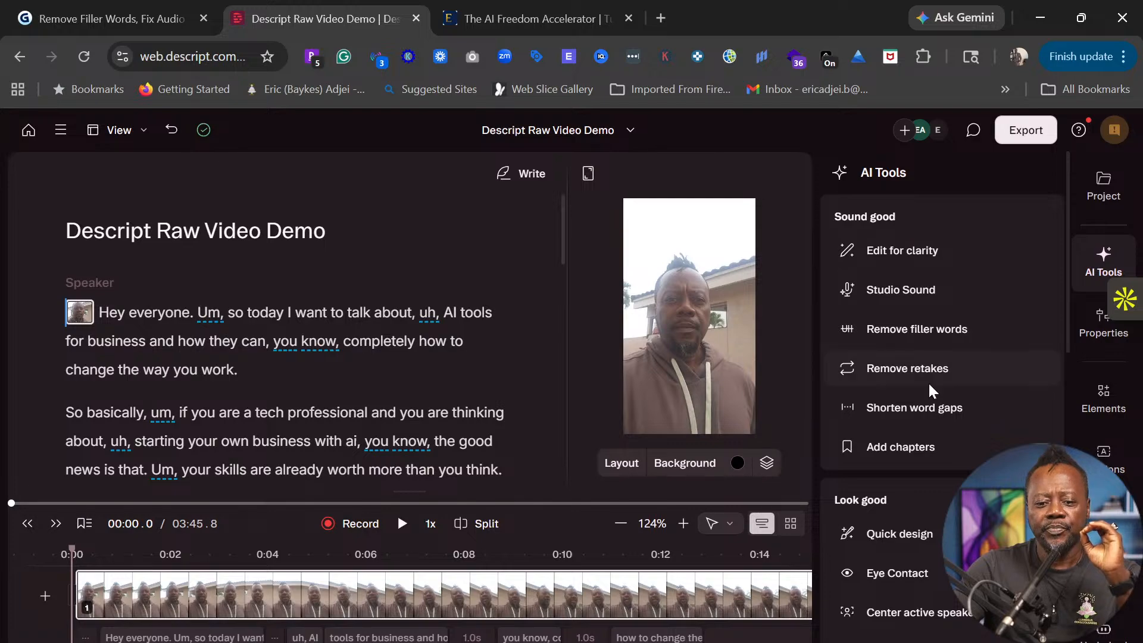
scroll(929, 378, "down", 3)
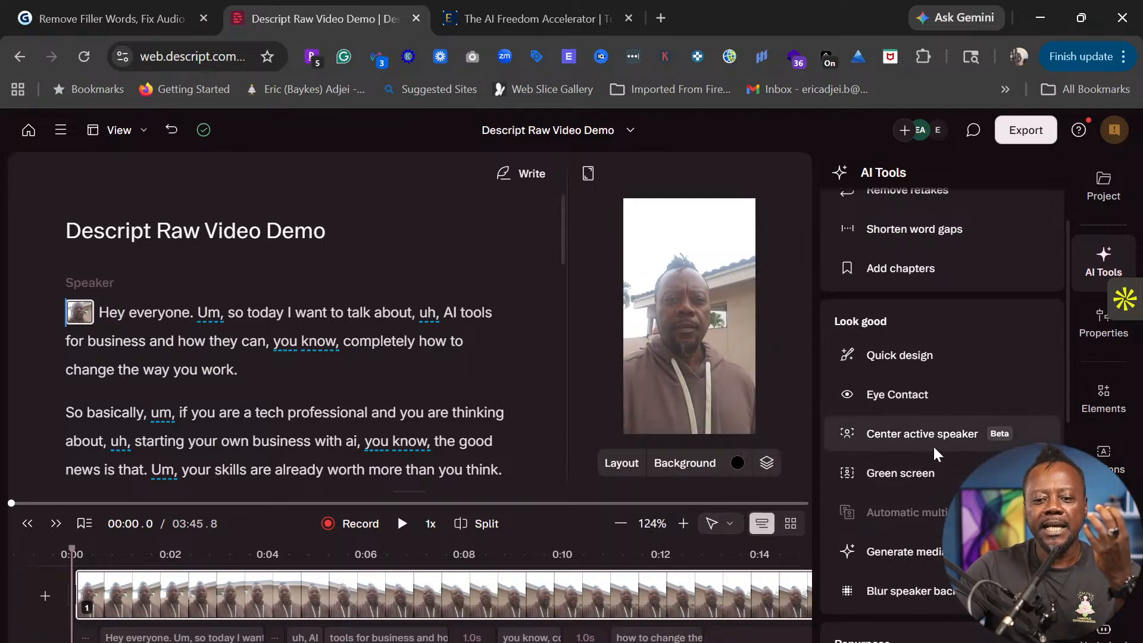
mouse_move(941, 440)
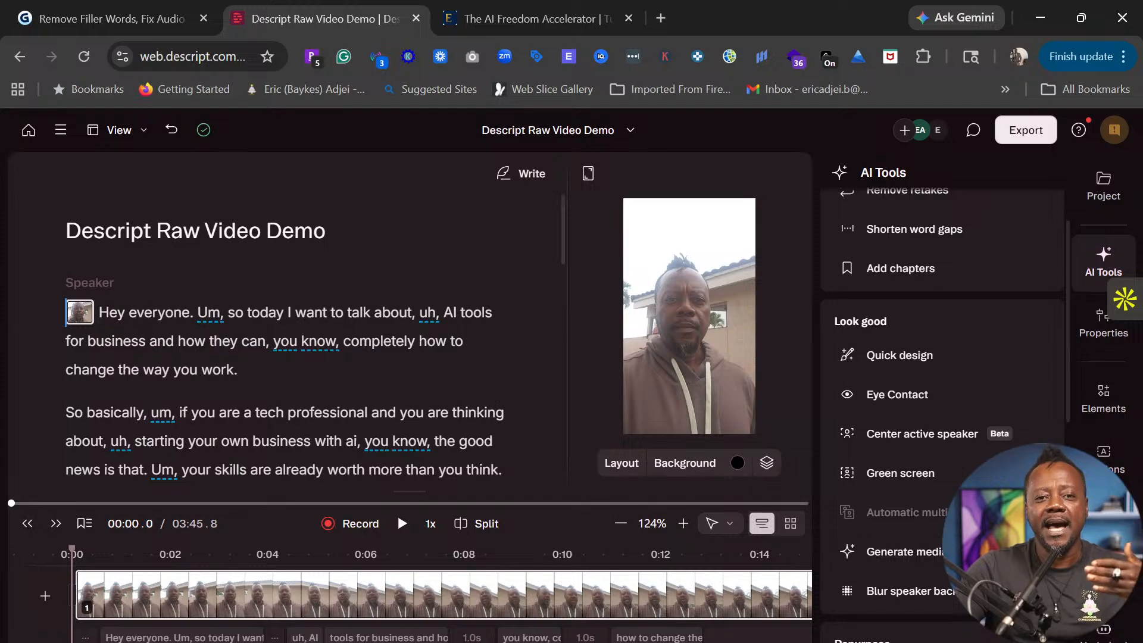
scroll(928, 592, "down", 3)
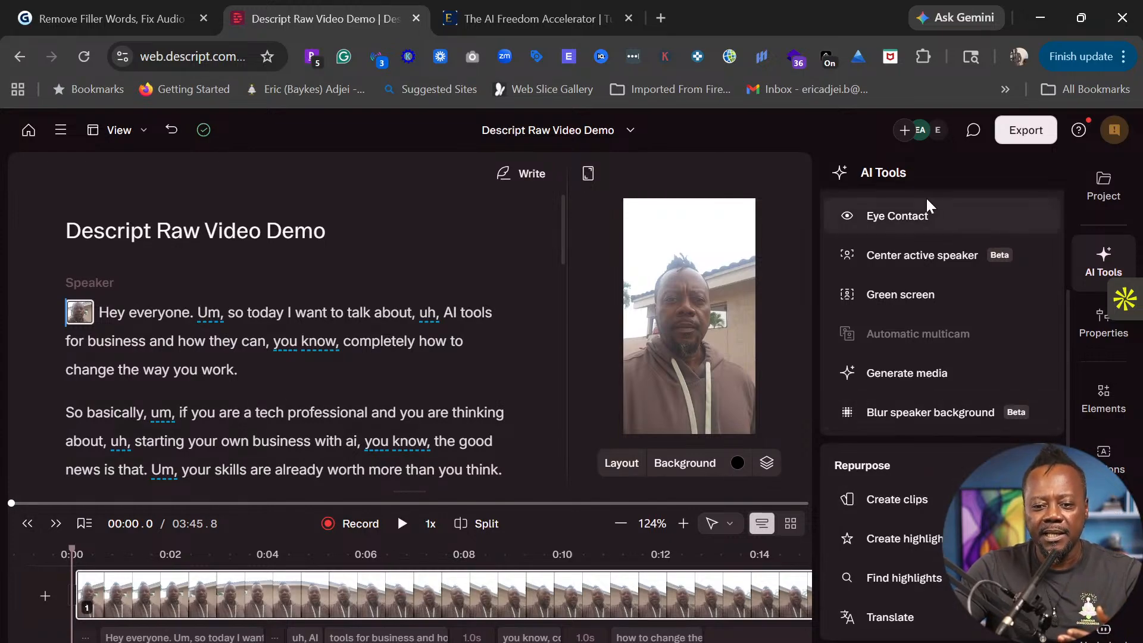
scroll(928, 214, "up", 3)
scroll(949, 342, "down", 3)
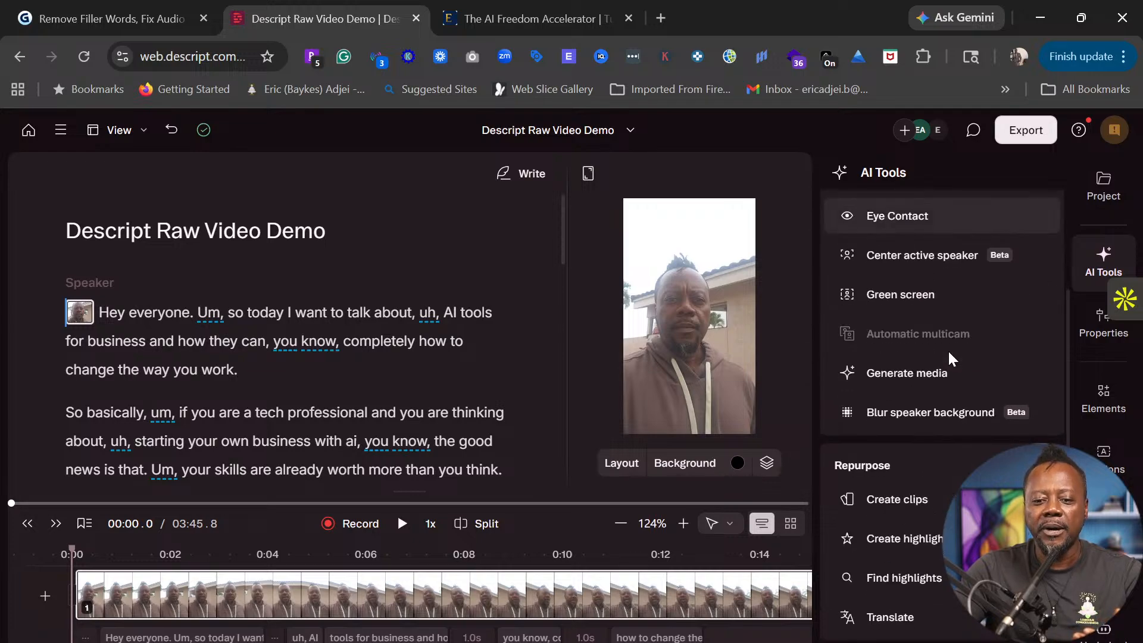
scroll(948, 355, "down", 2)
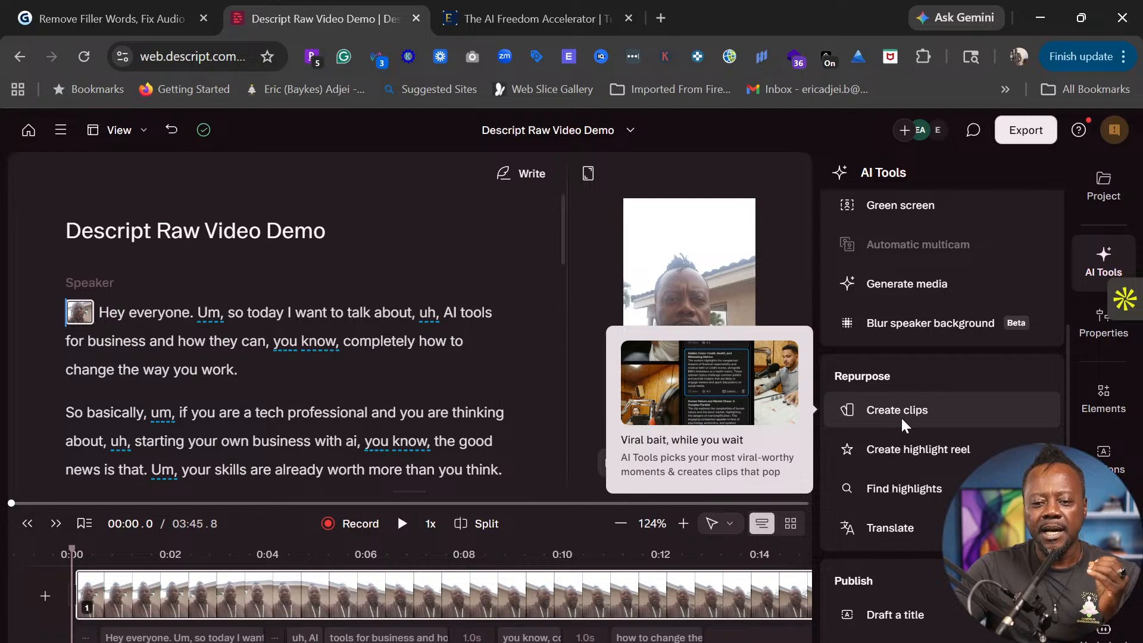
mouse_move(902, 449)
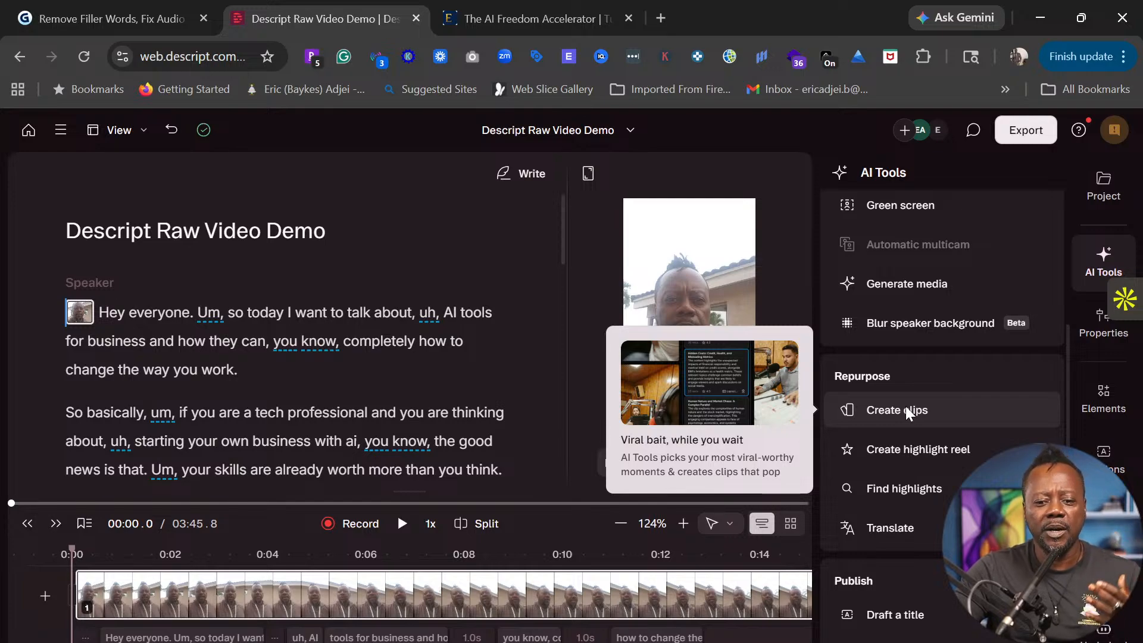
scroll(910, 523, "down", 2)
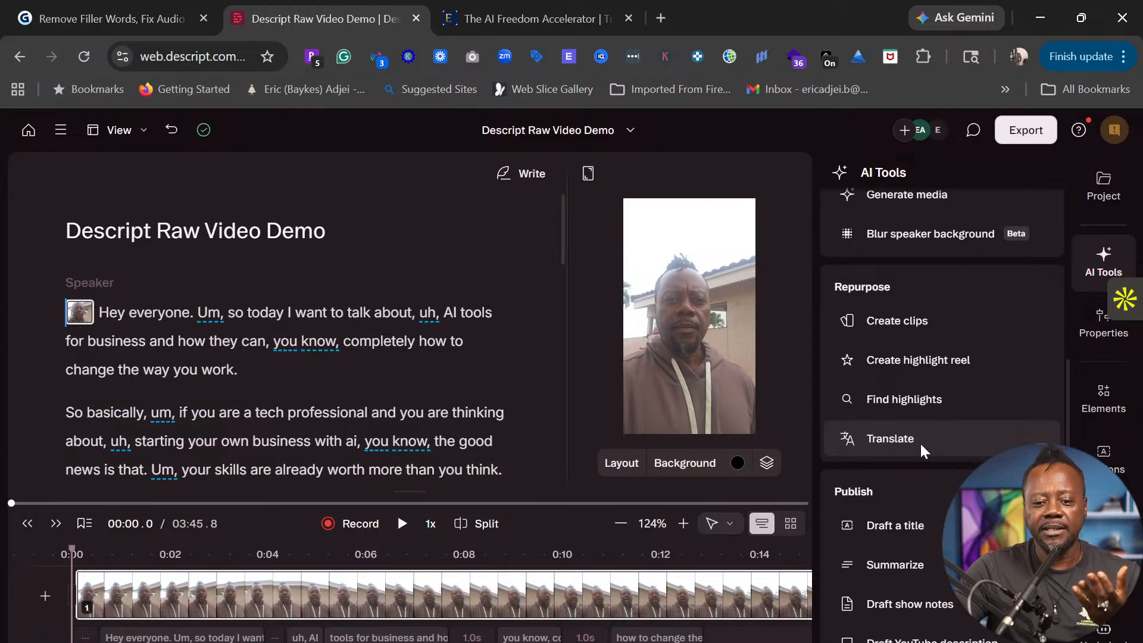
scroll(919, 441, "down", 3)
mouse_move(903, 358)
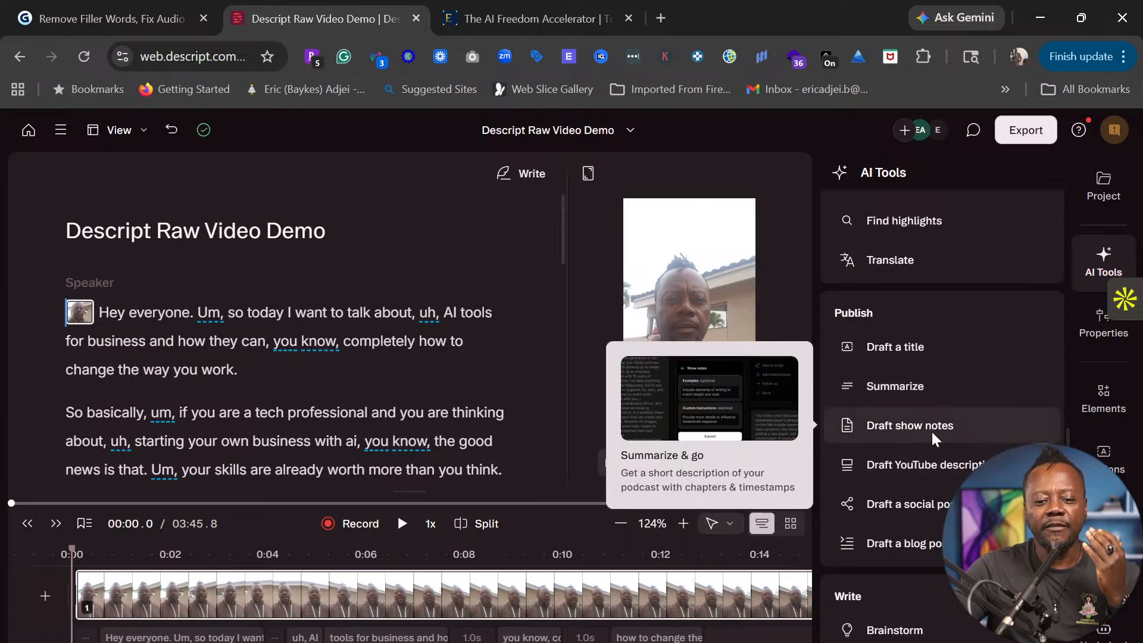
mouse_move(911, 470)
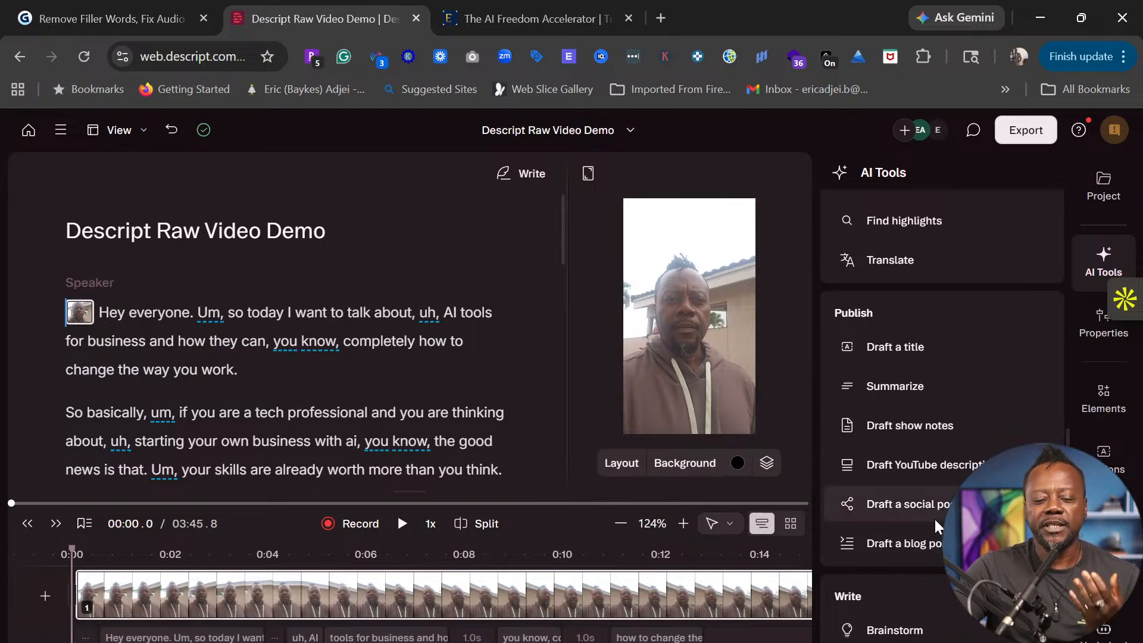
mouse_move(934, 519)
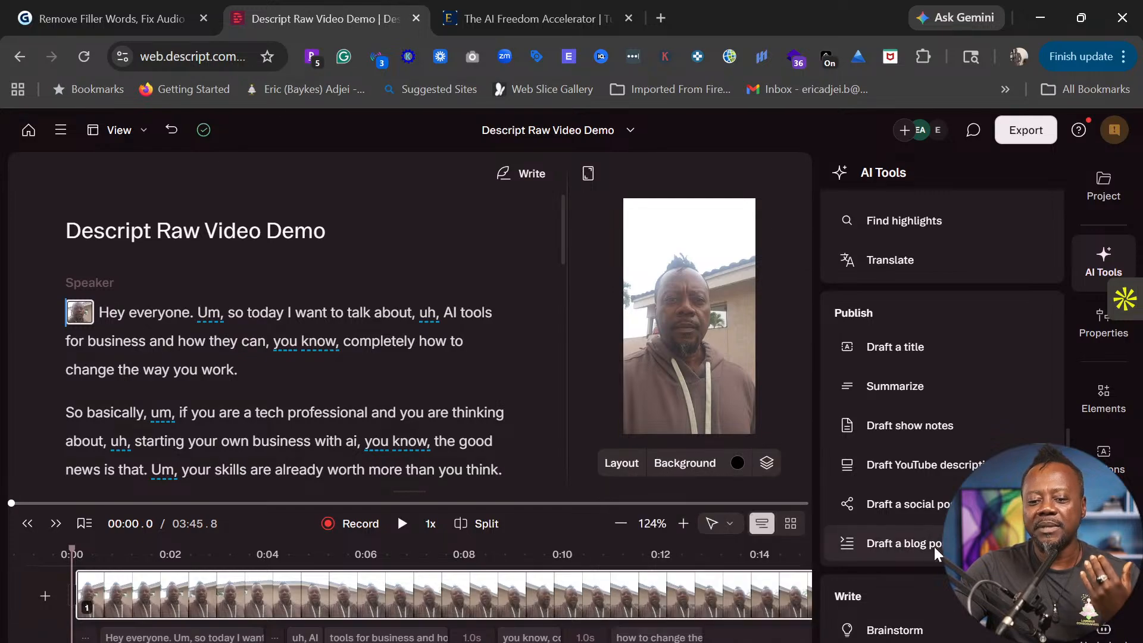
mouse_move(920, 545)
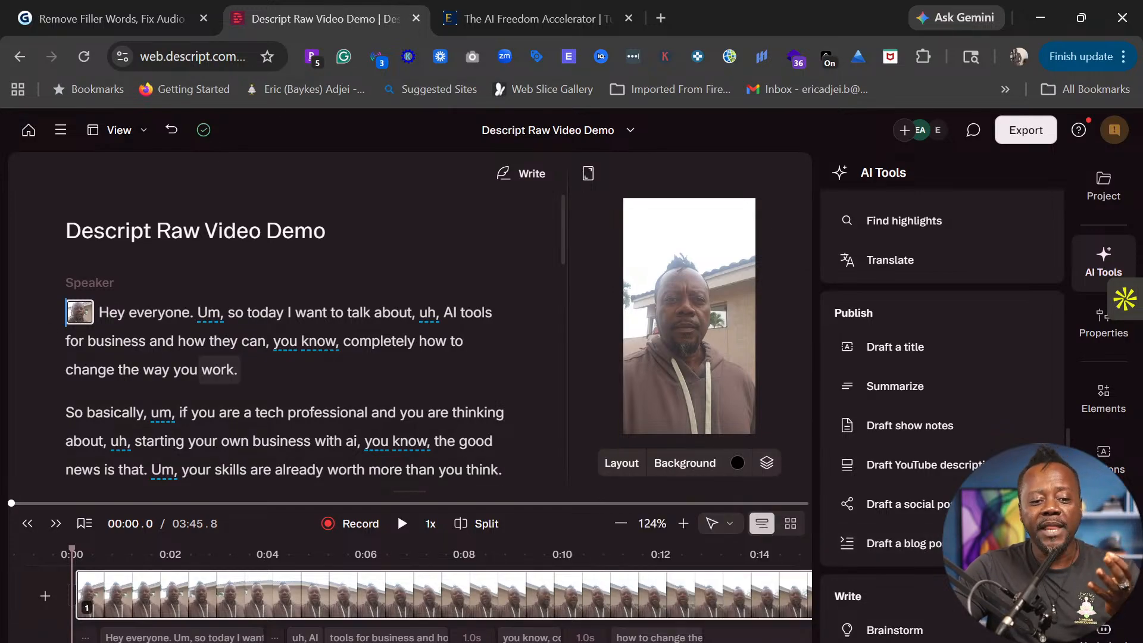
scroll(905, 541, "down", 2)
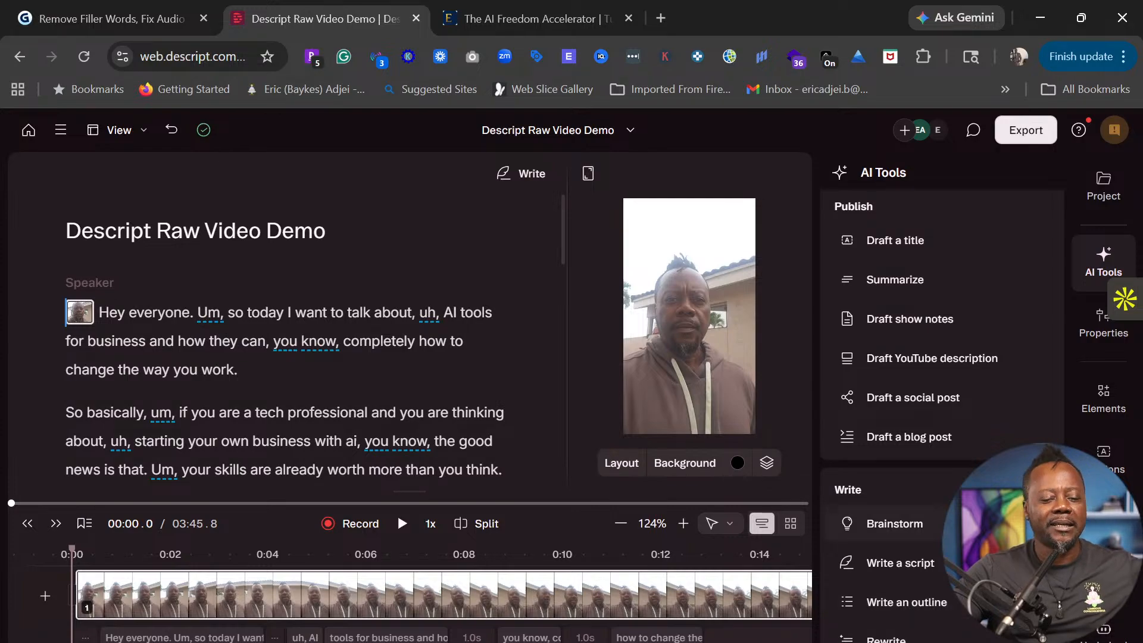
- Drag the divider between script and video preview to the left
left_click_drag(564, 419, 405, 435)
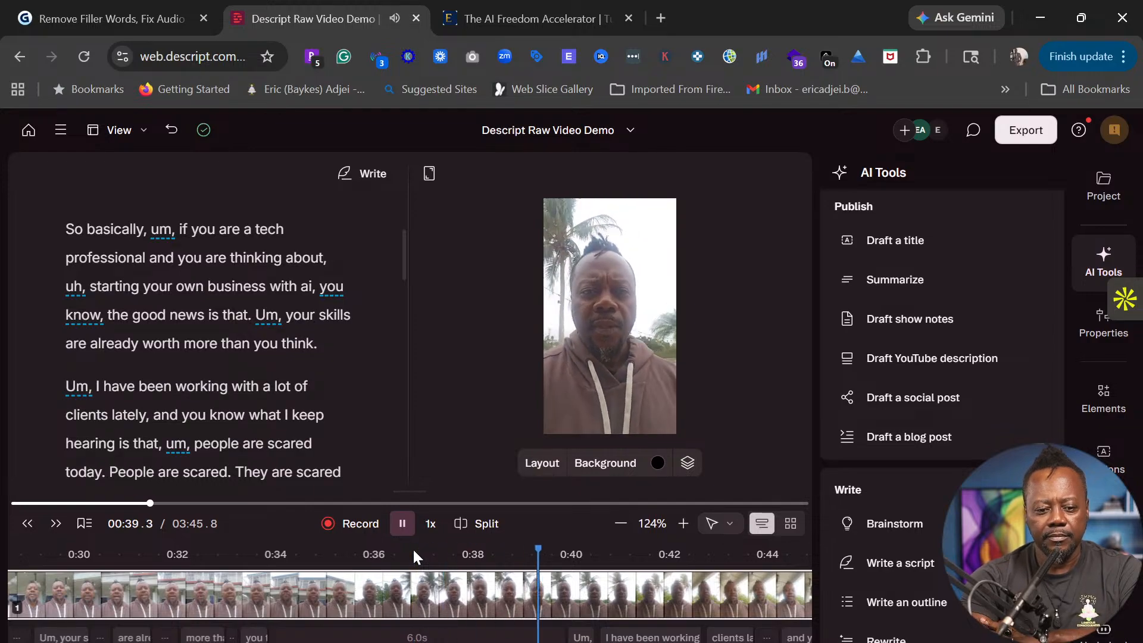
- Stop playback of the recording at 00:40.6
key("space")
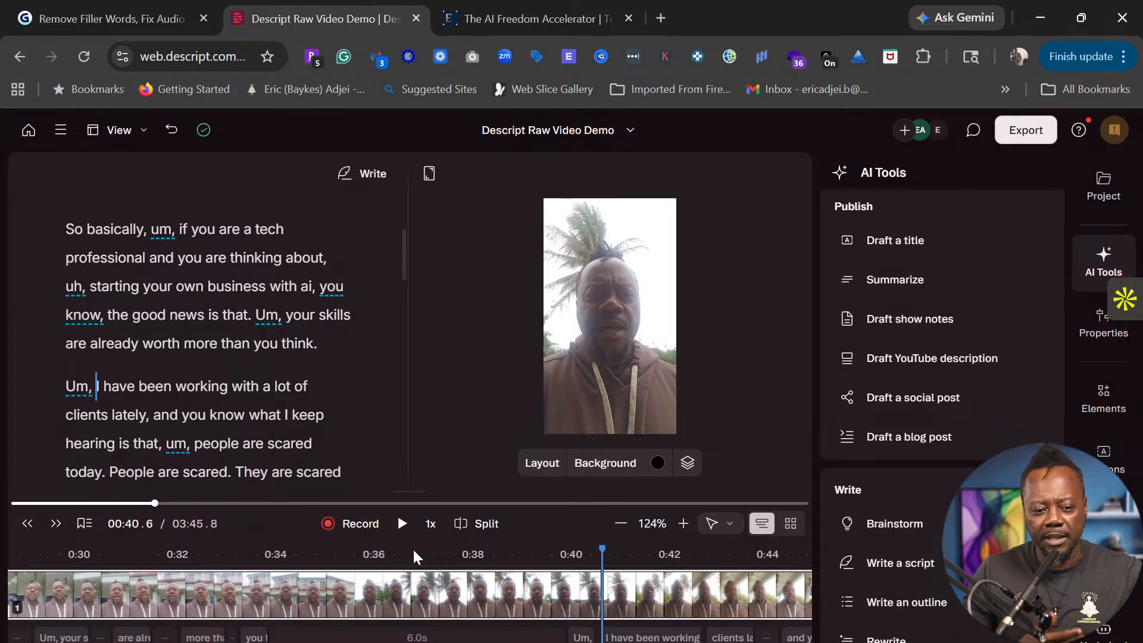
- Play through the video, jumping to 01:13.7, pausing at 01:42.4 and 01:48.1, stopping at 03:19.9
key("space")
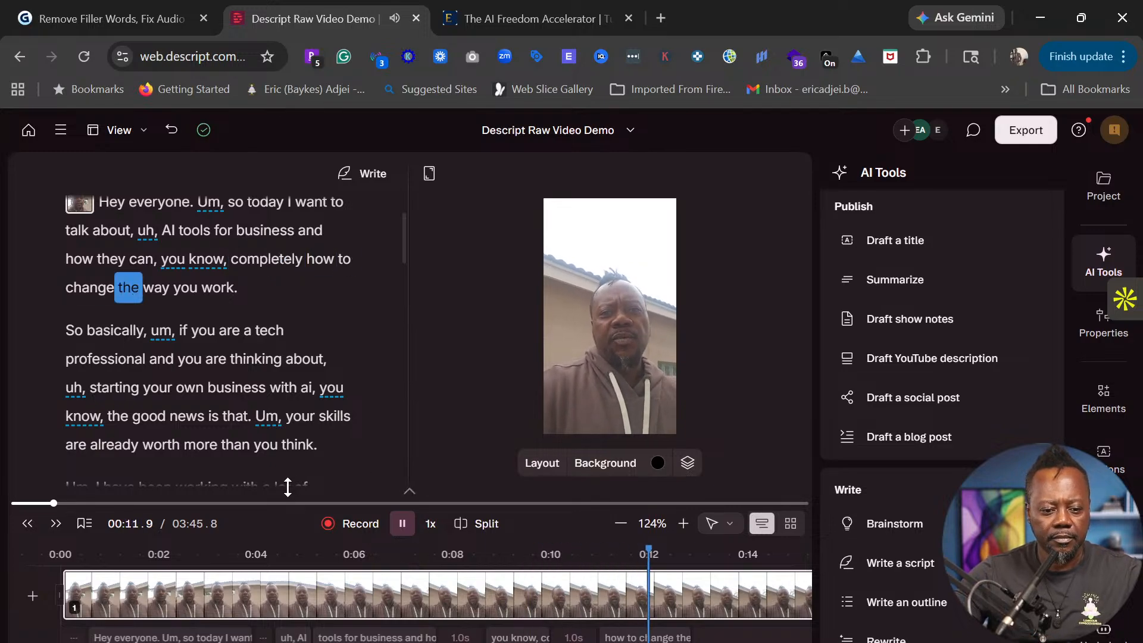
left_click(271, 503)
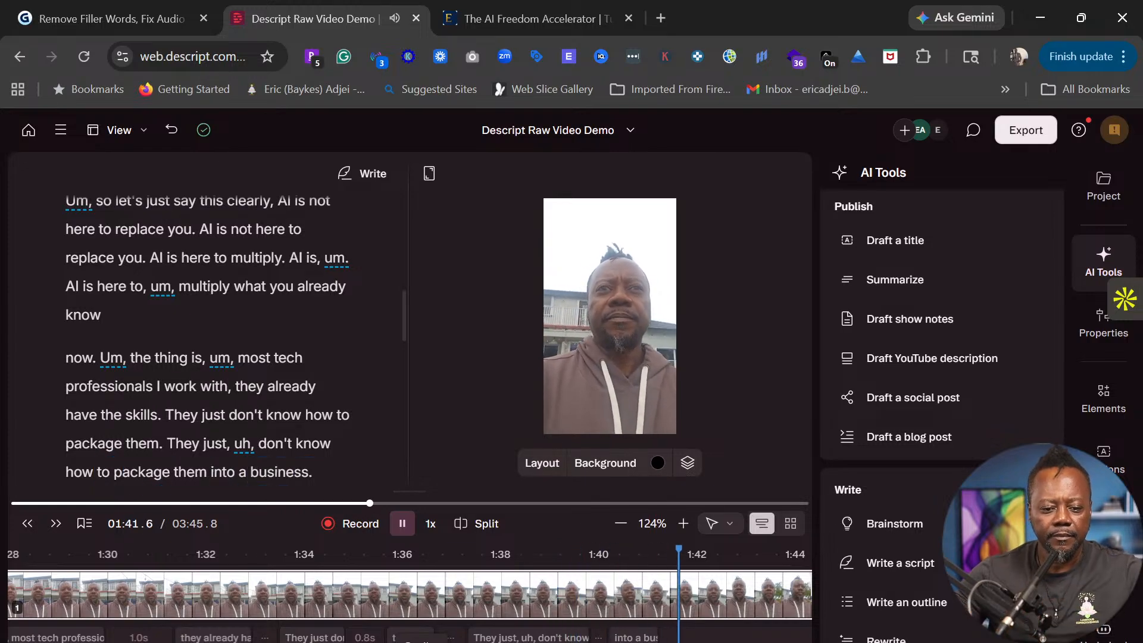
key("space")
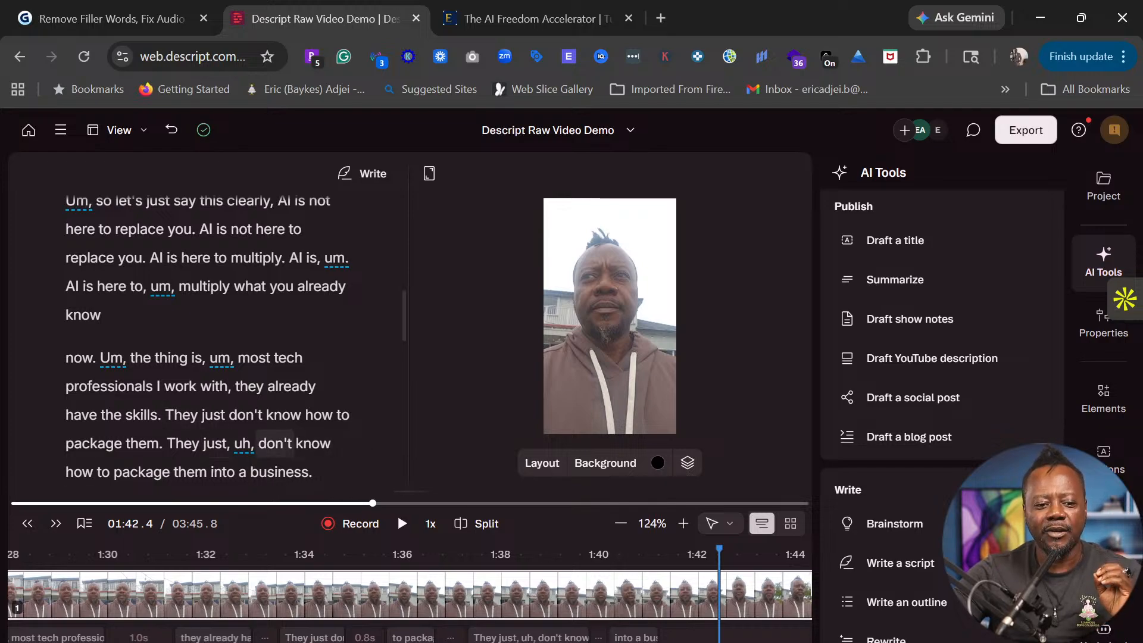
left_click(402, 523)
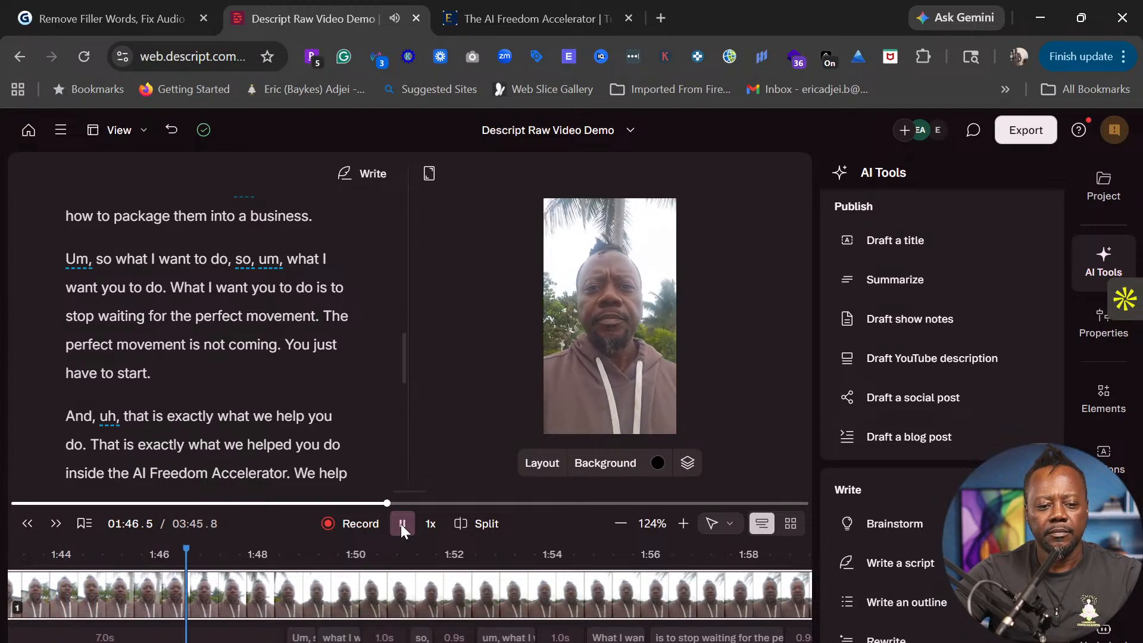
left_click(401, 525)
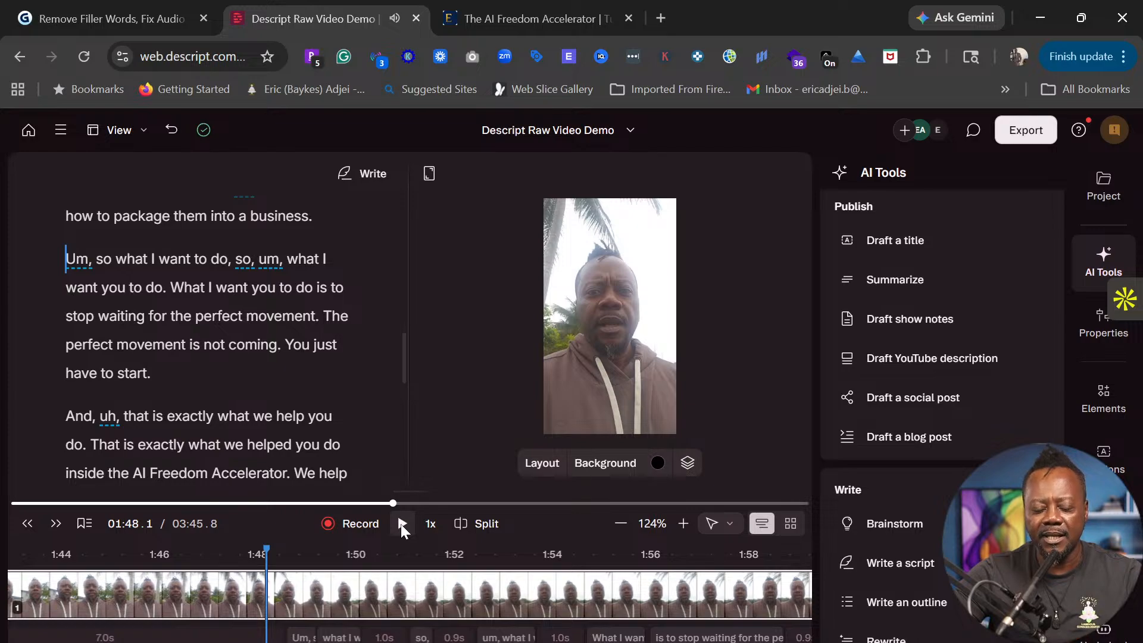
left_click(403, 525)
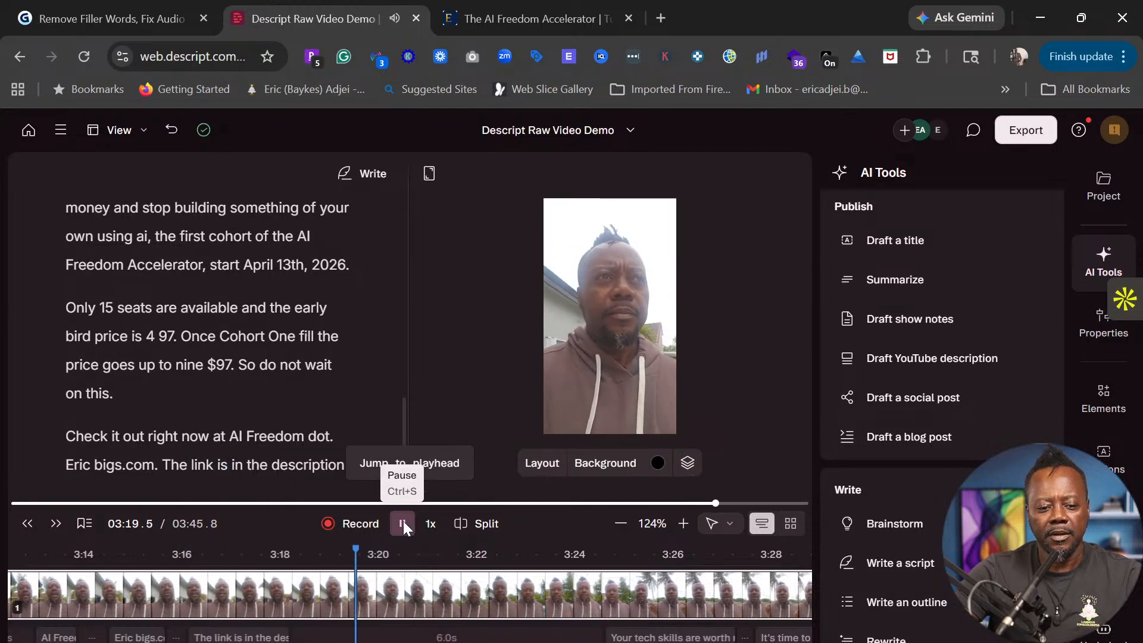
left_click(403, 526)
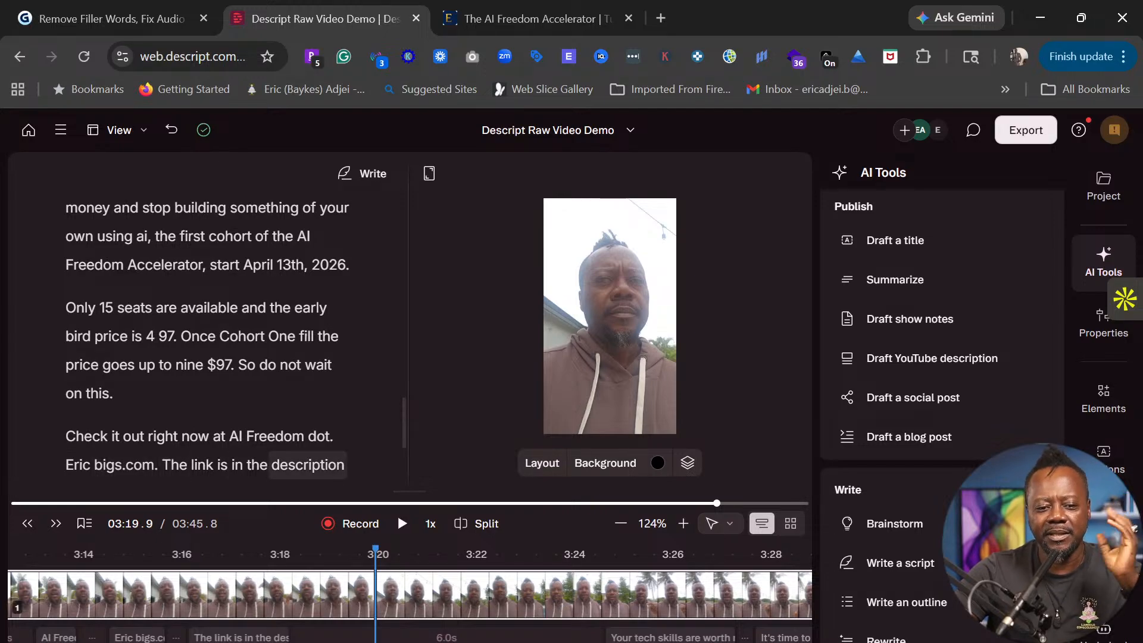
- Scroll through the transcript, then close the AI Tools panel
scroll(290, 374, "up", 1)
scroll(290, 376, "down", 3)
scroll(282, 387, "down", 1)
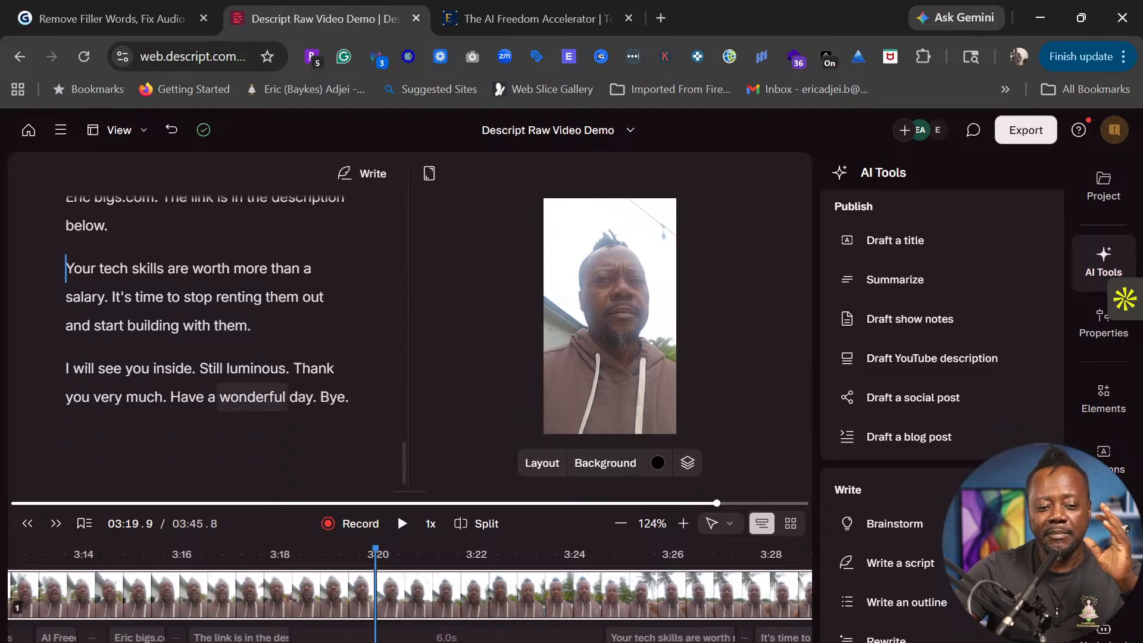
scroll(253, 397, "up", 6)
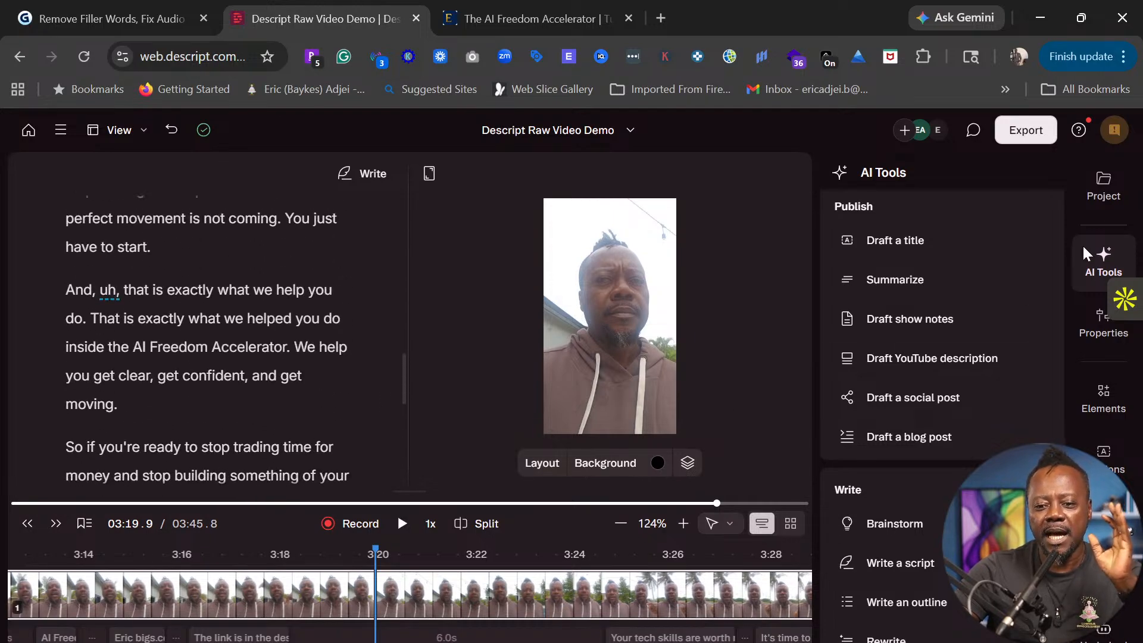
left_click(1108, 261)
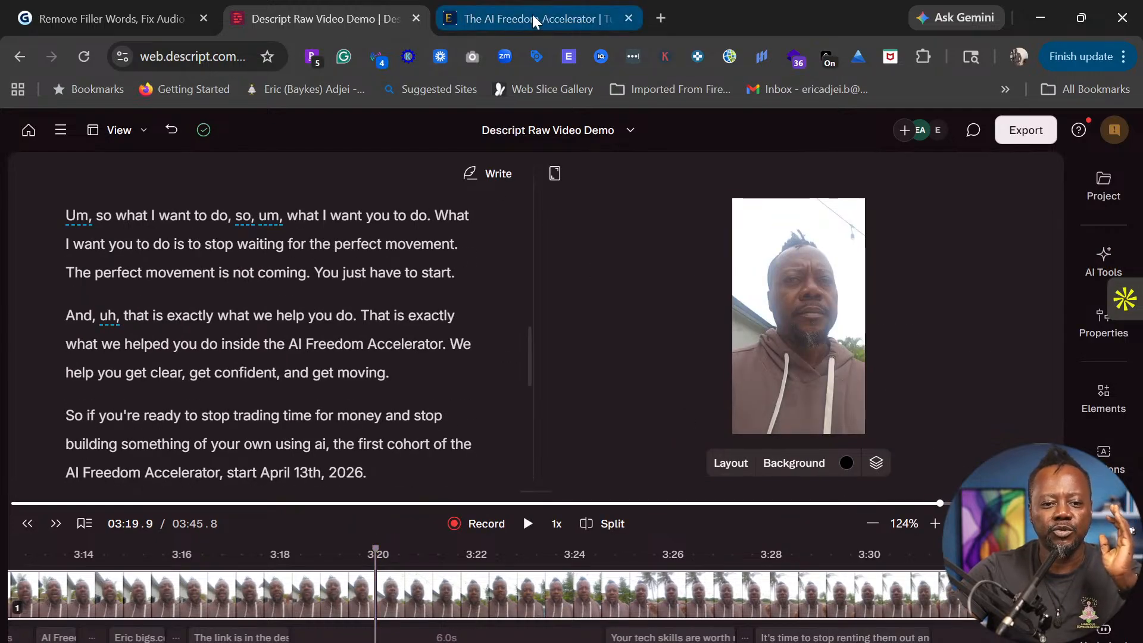
mouse_move(534, 21)
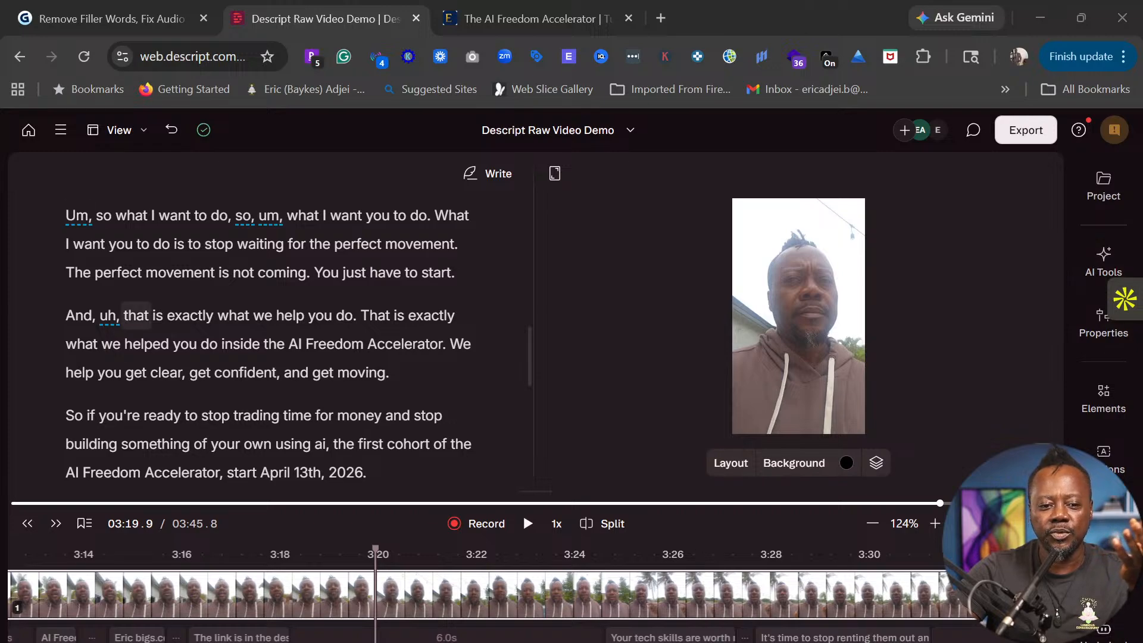
- Reopen AI Tools and search the composition for all filler words, finding 19 matches
left_click(1102, 262)
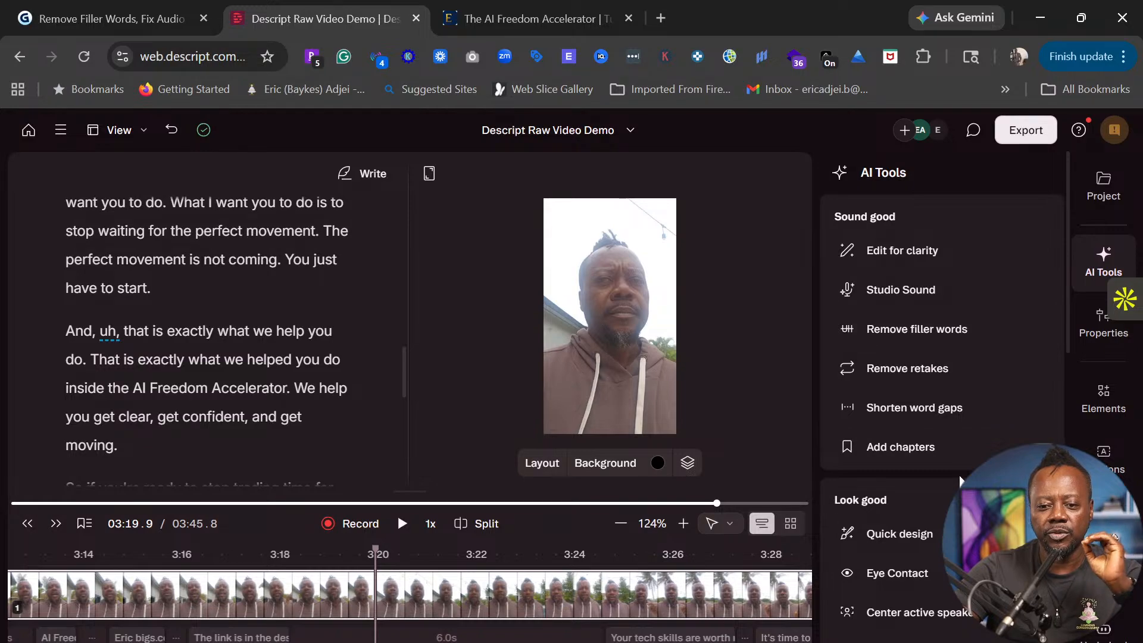
left_click(922, 332)
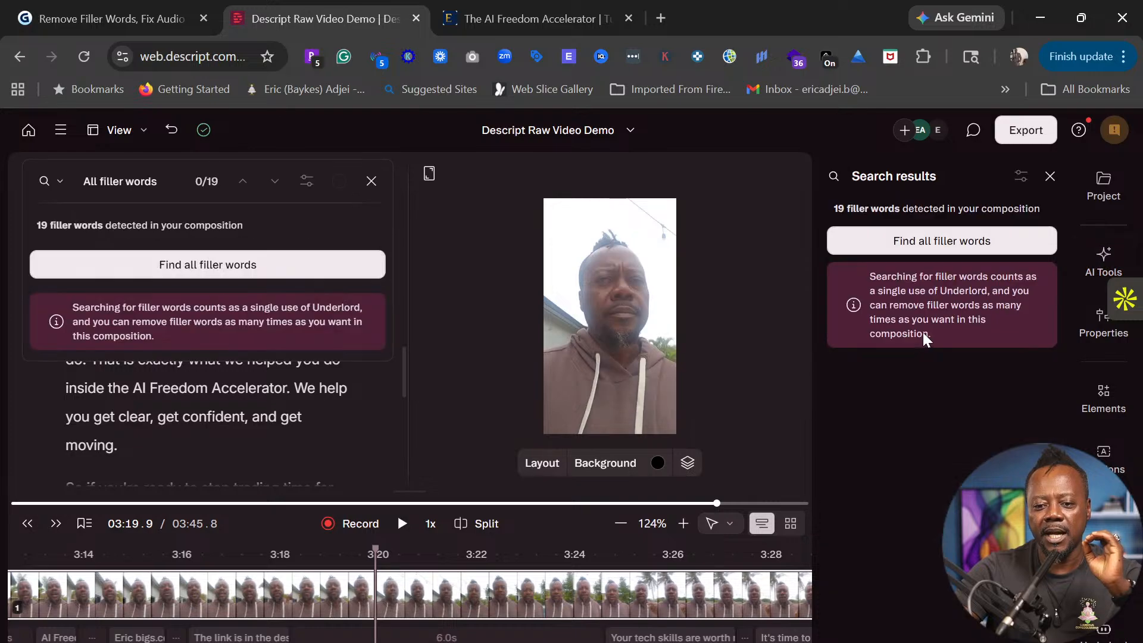
left_click(930, 244)
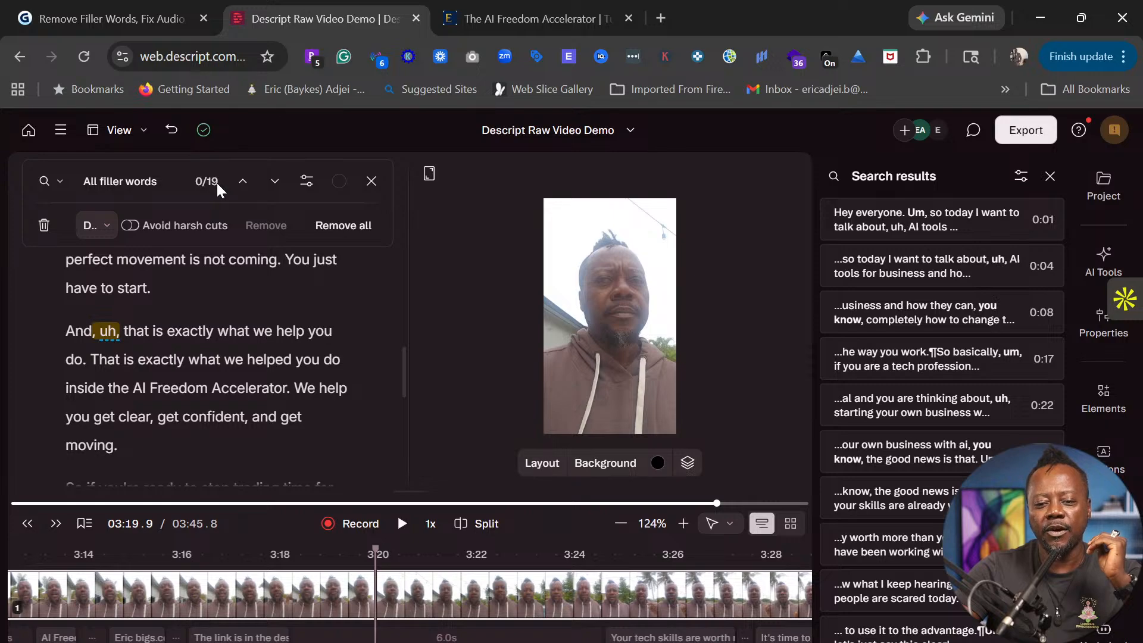
- Jump to the first filler word, the 'Um' at 0:01
scroll(930, 273, "down", 5)
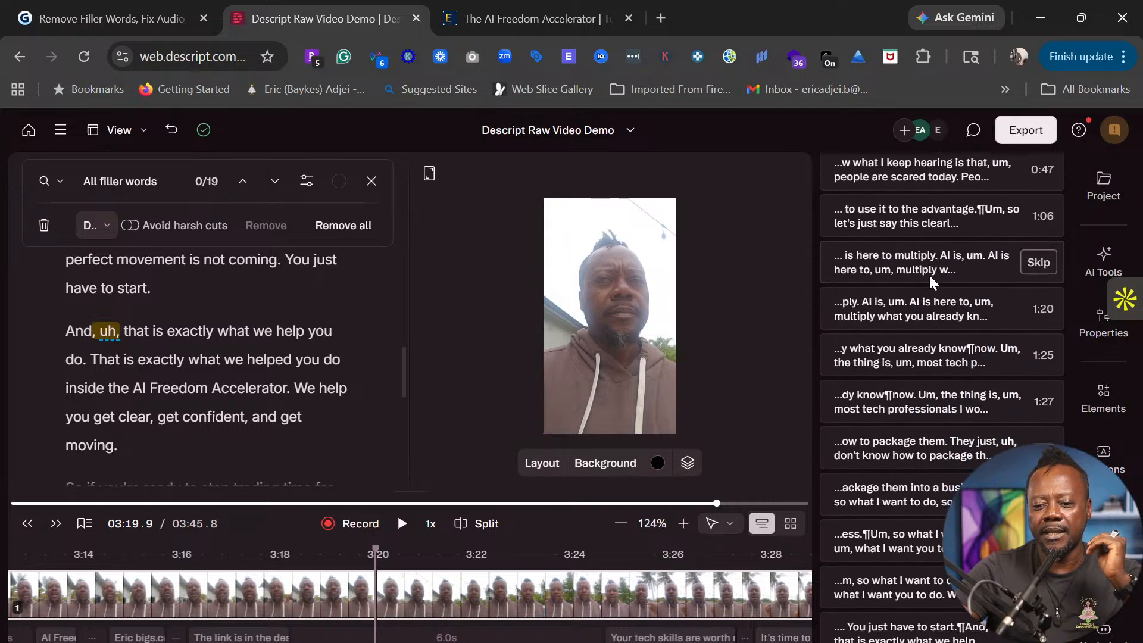
scroll(937, 305, "up", 6)
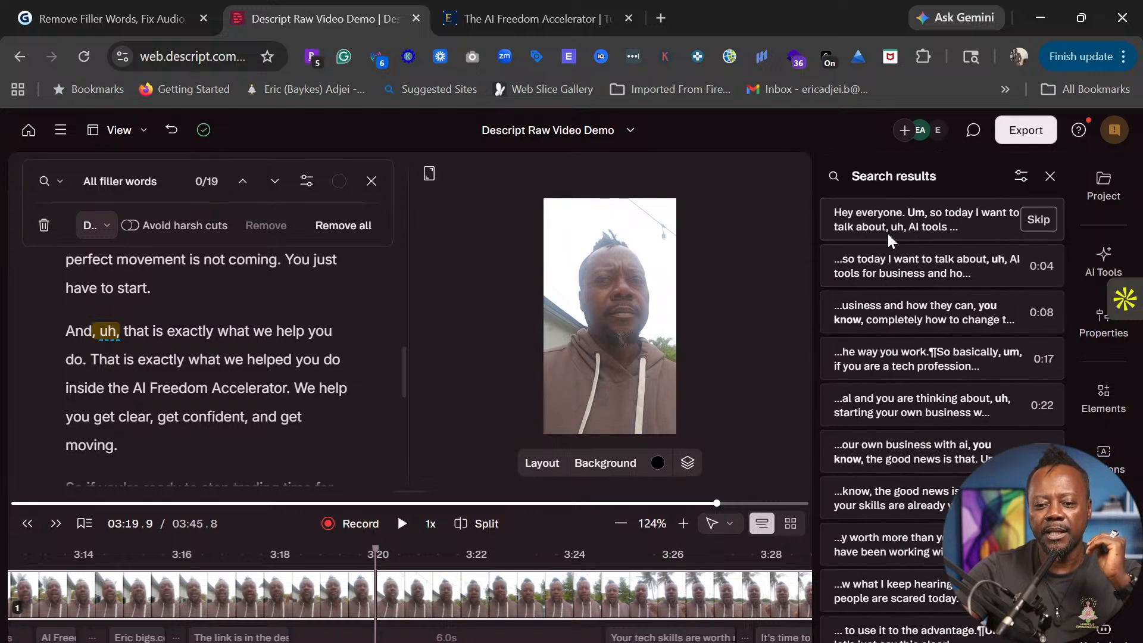
left_click(887, 226)
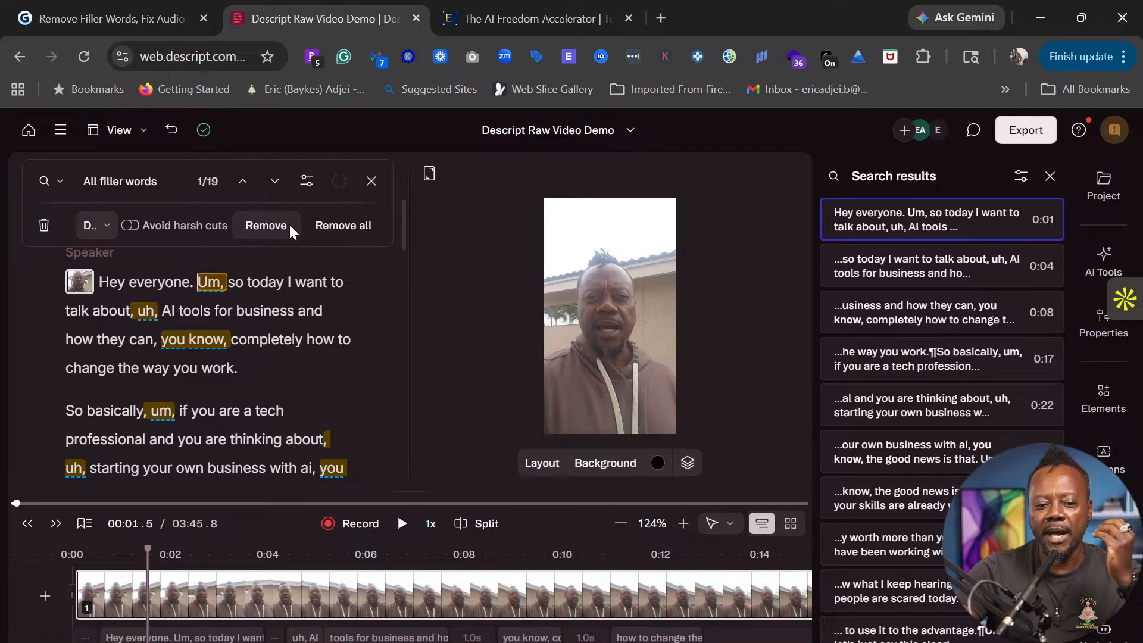
scroll(1023, 277, "down", 7)
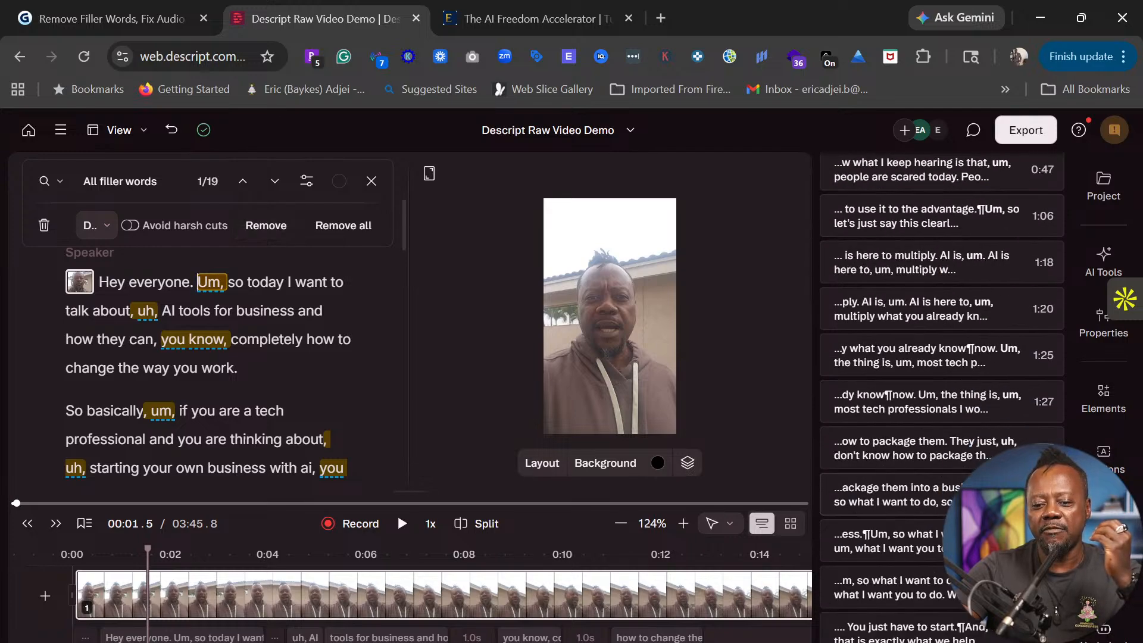
scroll(826, 406, "up", 10)
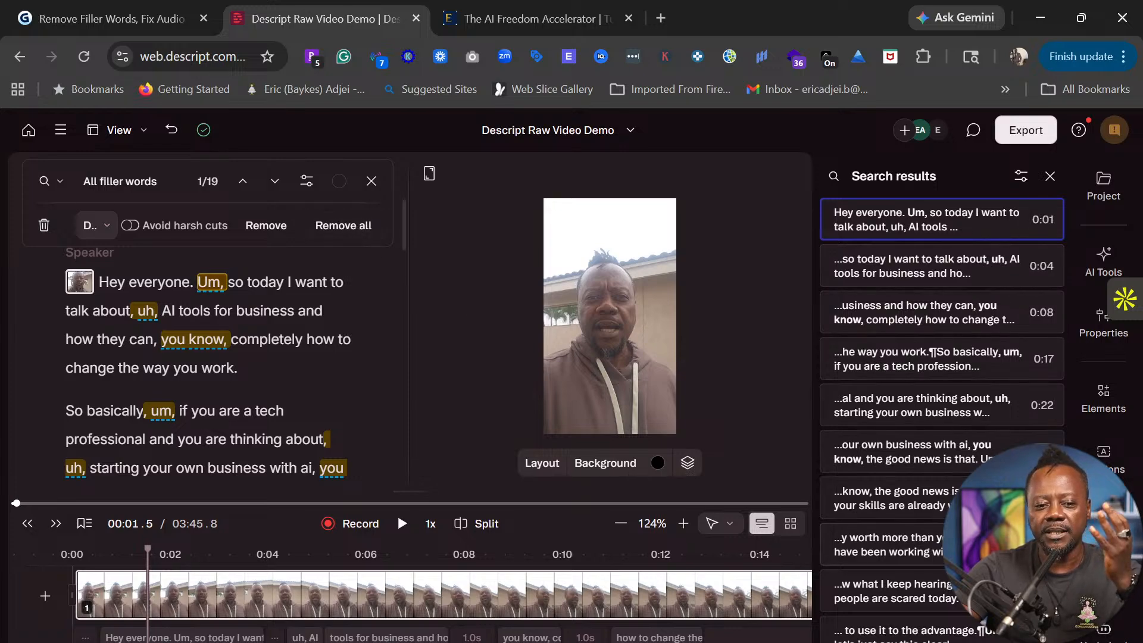
- Remove all 19 filler words at once and scroll through the shortened 03:35.4 transcript
left_click(342, 227)
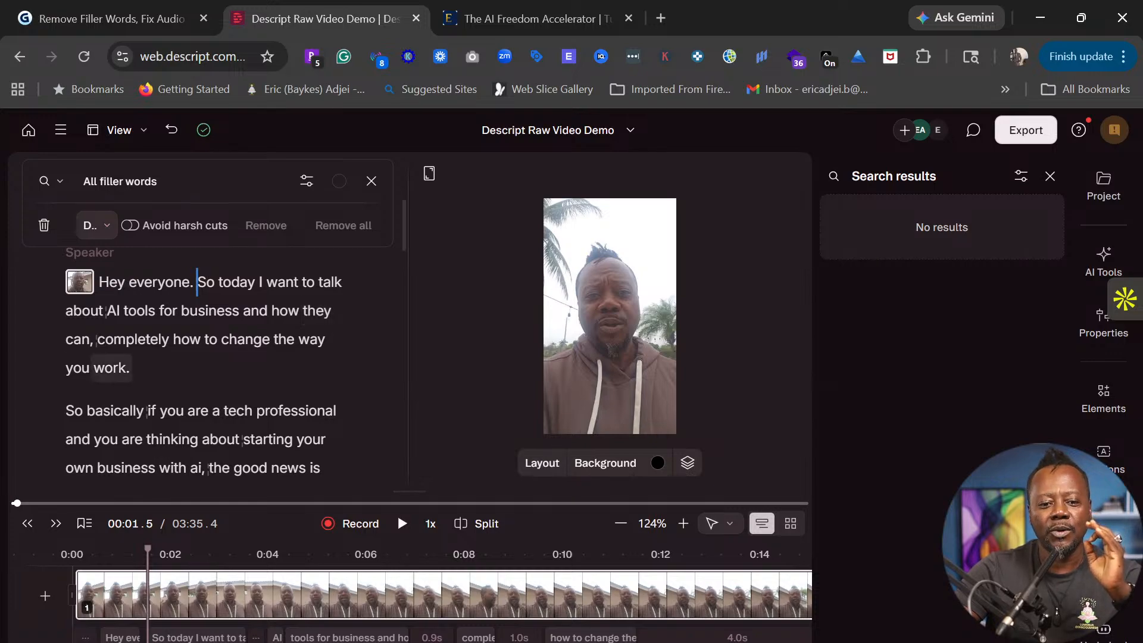
scroll(203, 363, "down", 15)
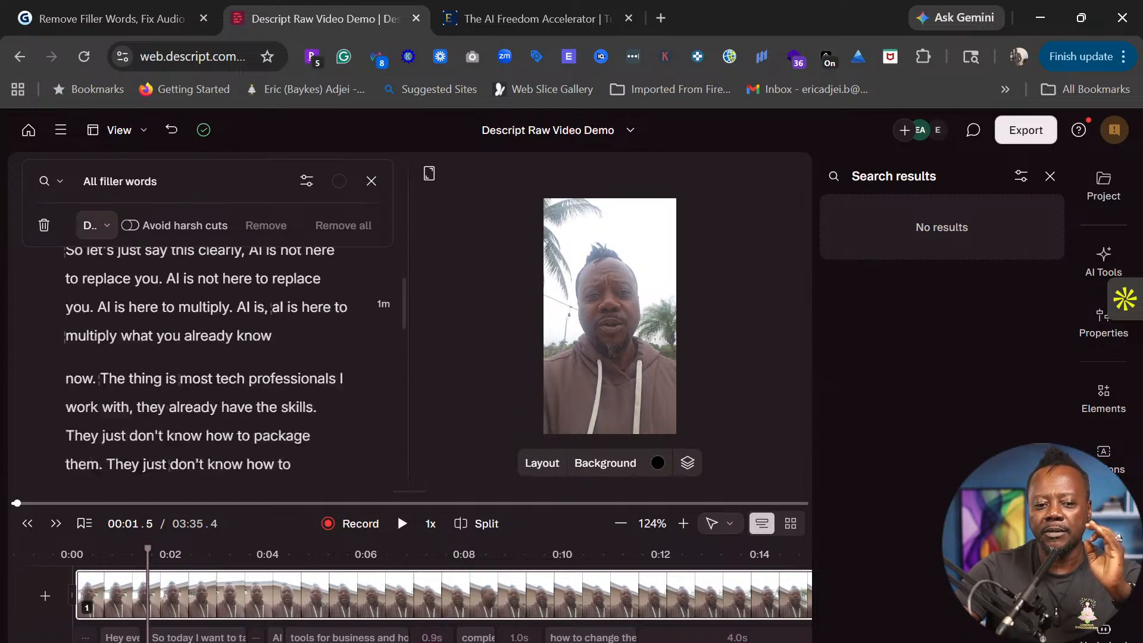
scroll(202, 363, "down", 5)
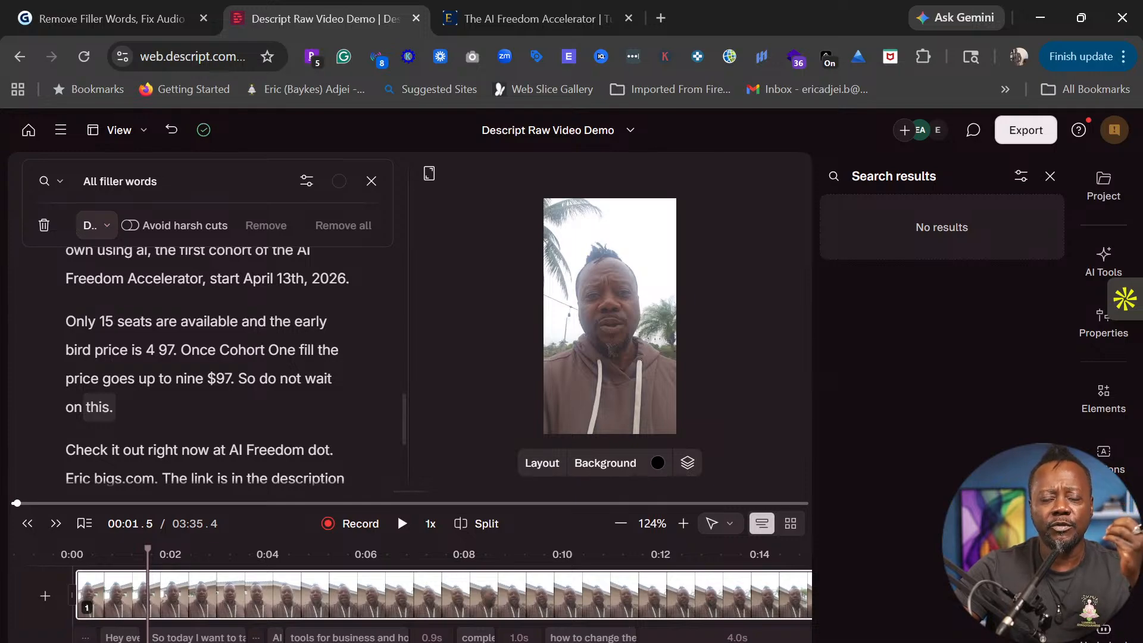
scroll(226, 366, "up", 15)
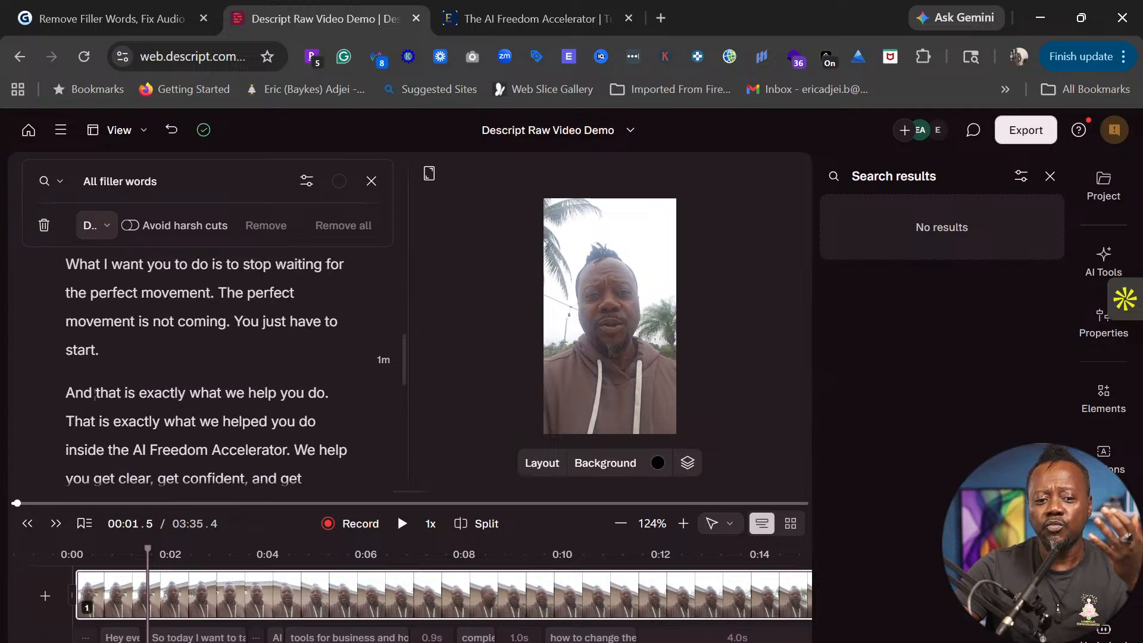
scroll(226, 366, "up", 8)
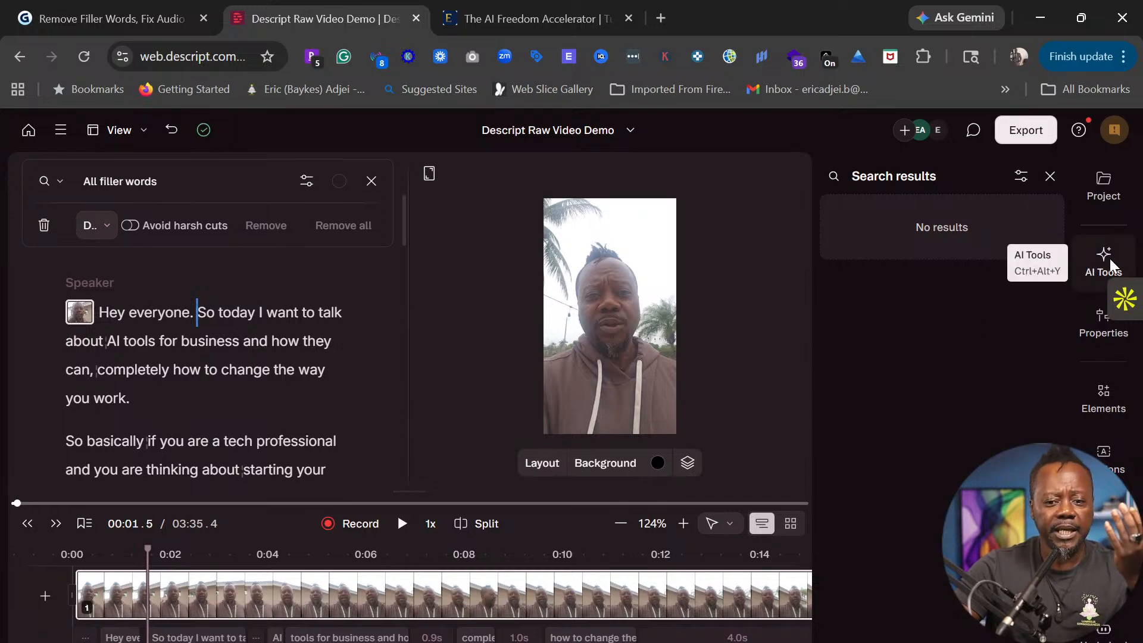
- Close the filler-word search and run AI Tools' Remove retakes to find repeated takes
left_click(1048, 179)
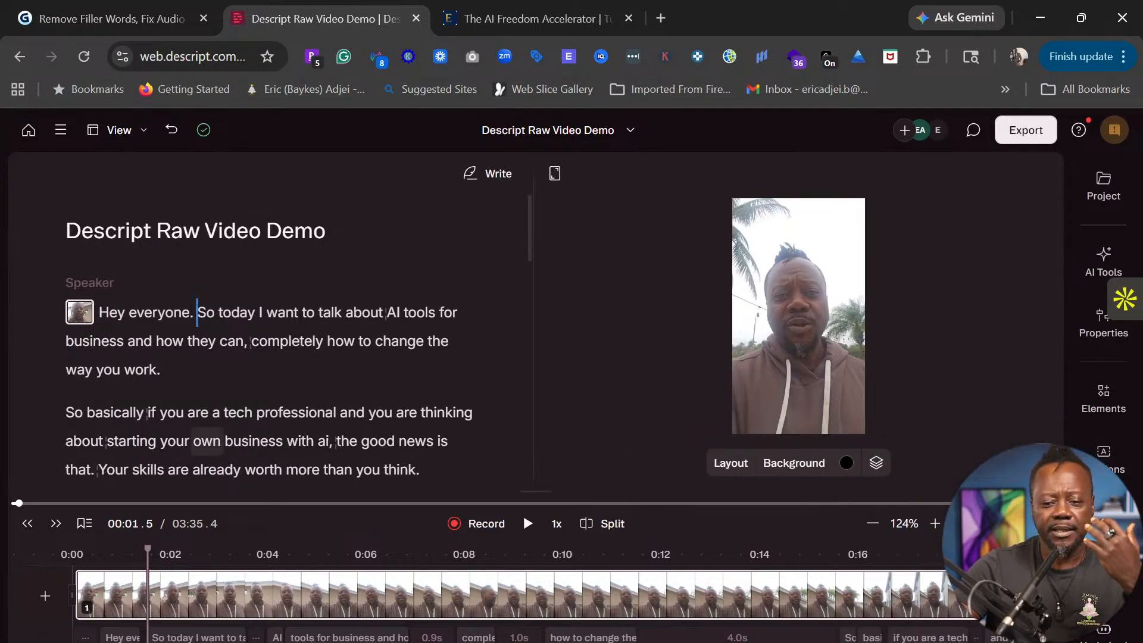
left_click(1106, 262)
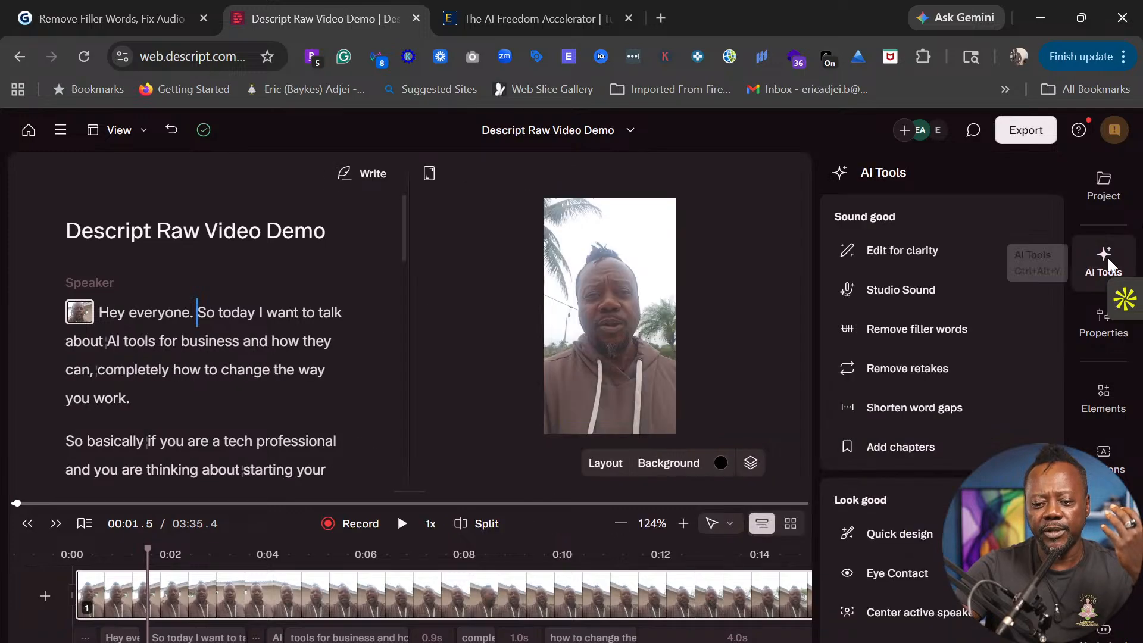
left_click(903, 372)
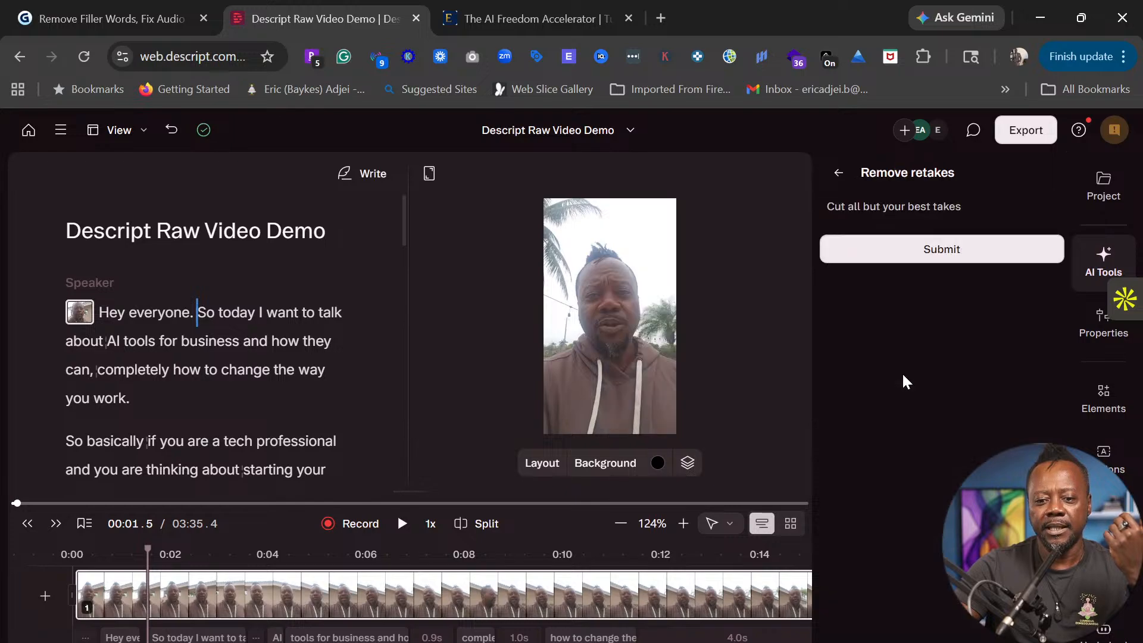
left_click(920, 253)
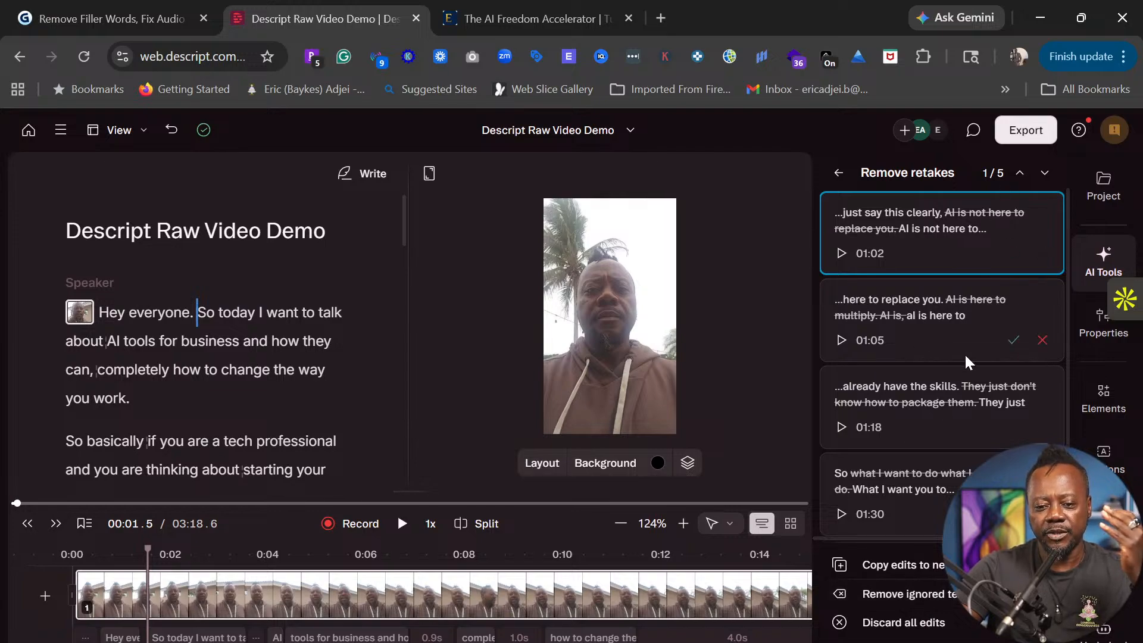
- Preview and accept the retake cuts at 01:02, 01:05, 01:18, 01:30 and 01:45
left_click(836, 253)
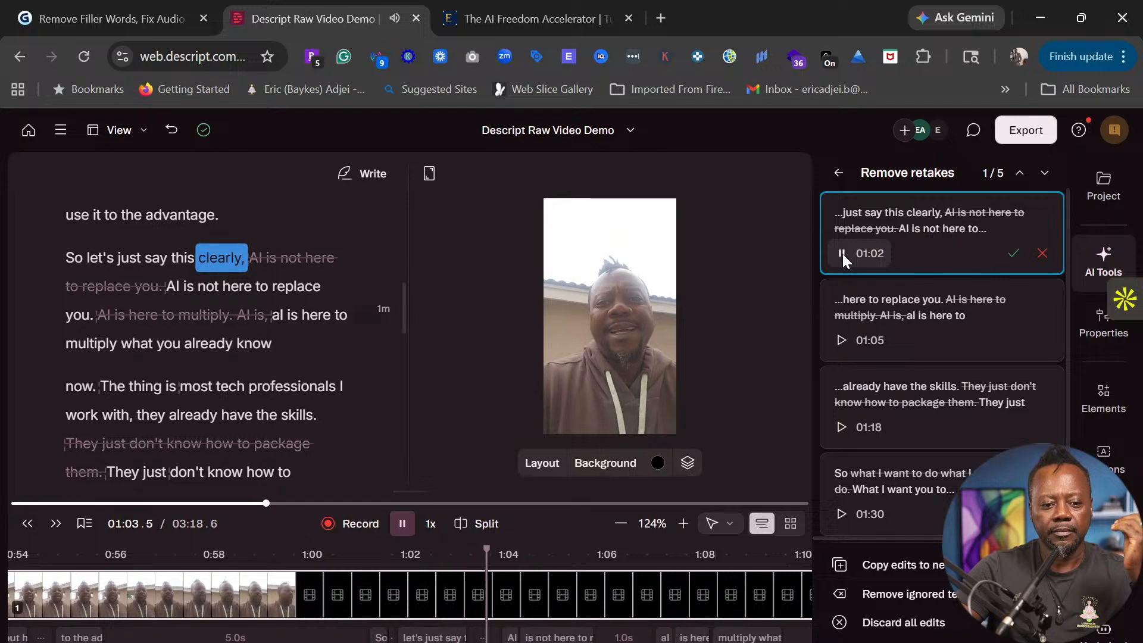
left_click(841, 254)
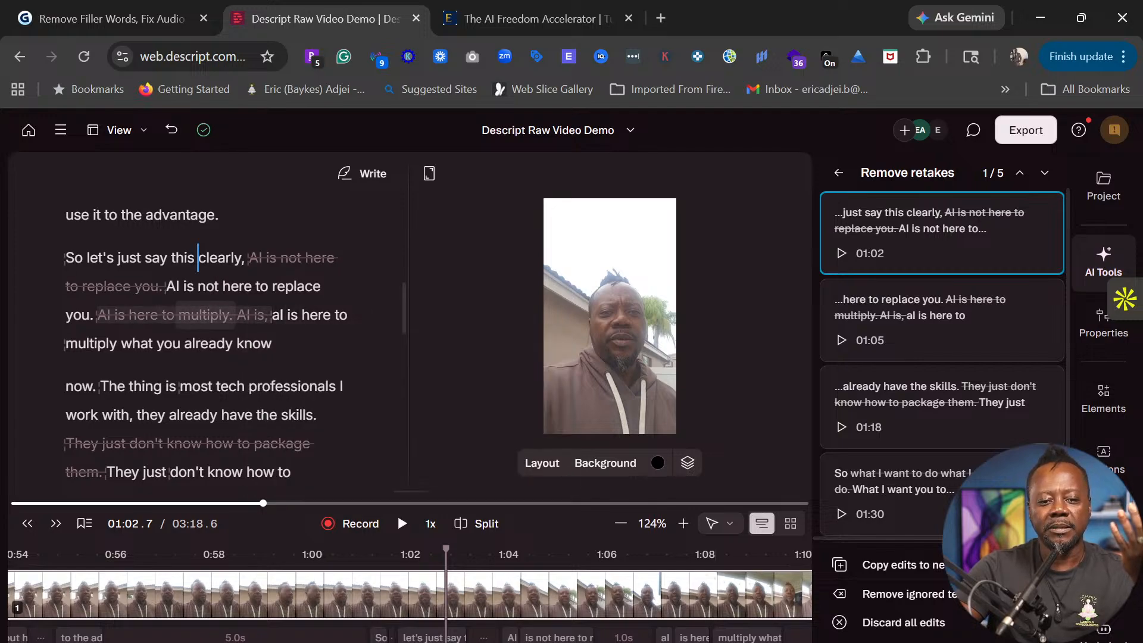
mouse_move(889, 256)
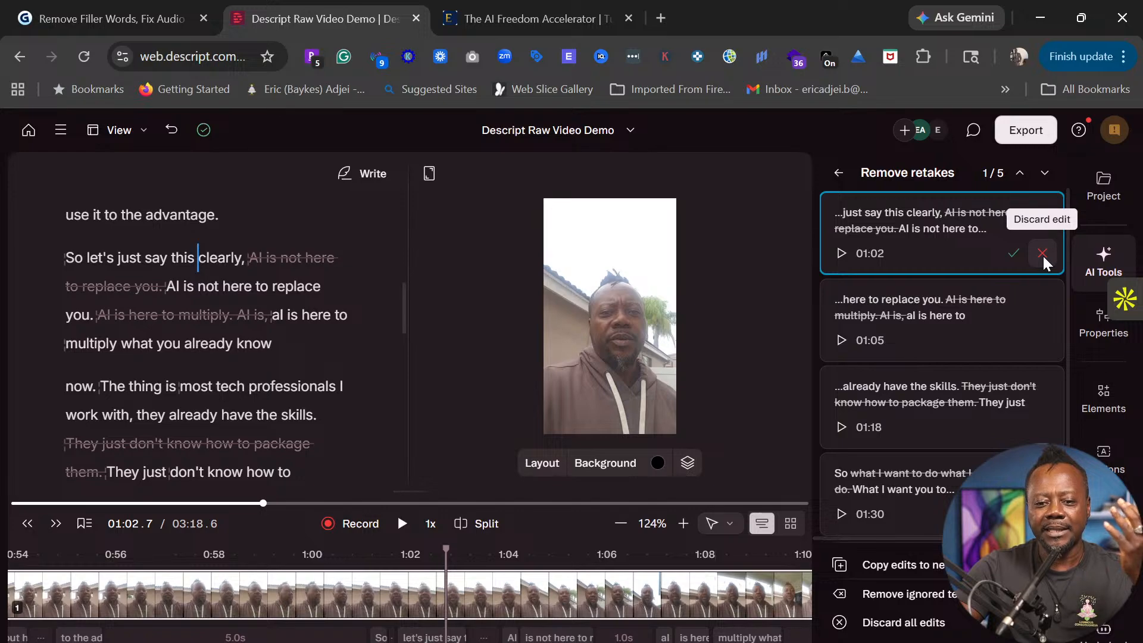
left_click(1012, 255)
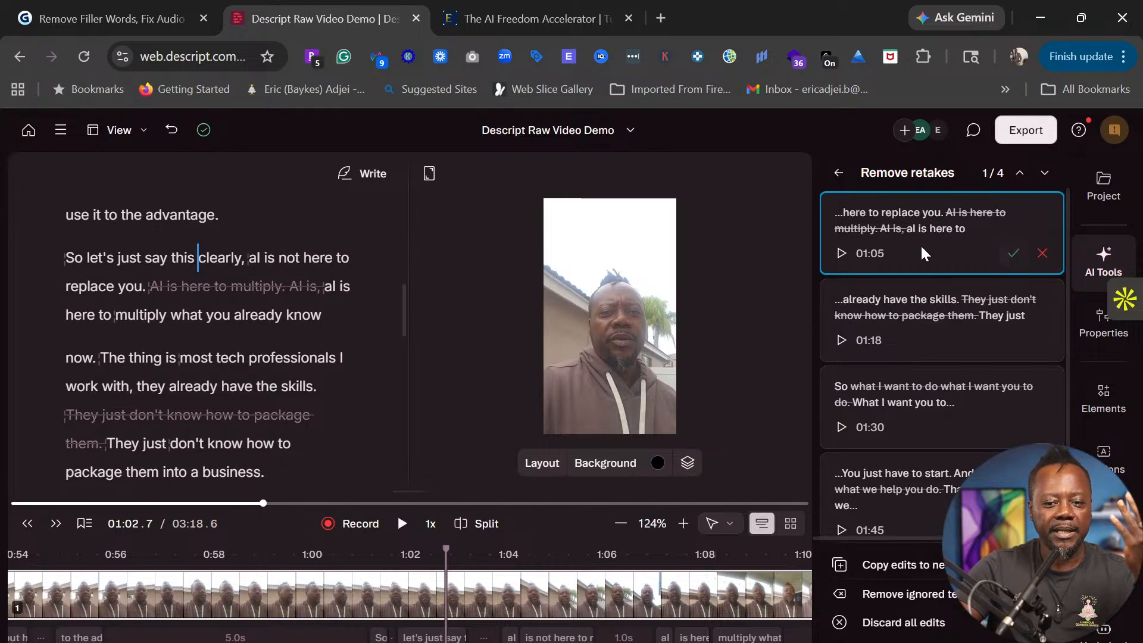
left_click(841, 253)
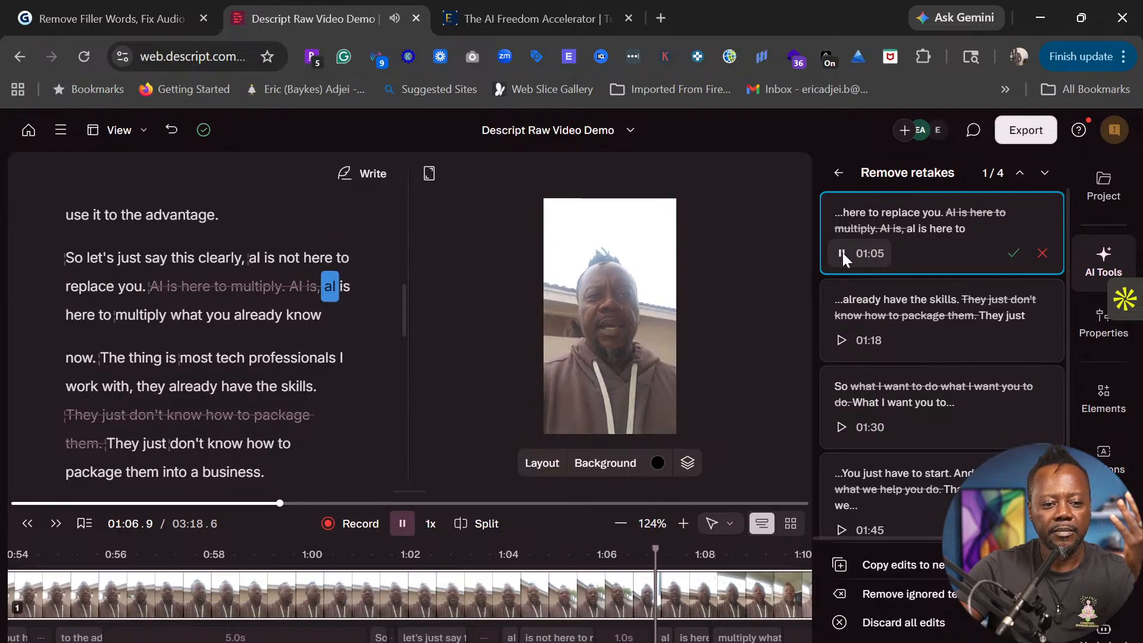
left_click(1013, 255)
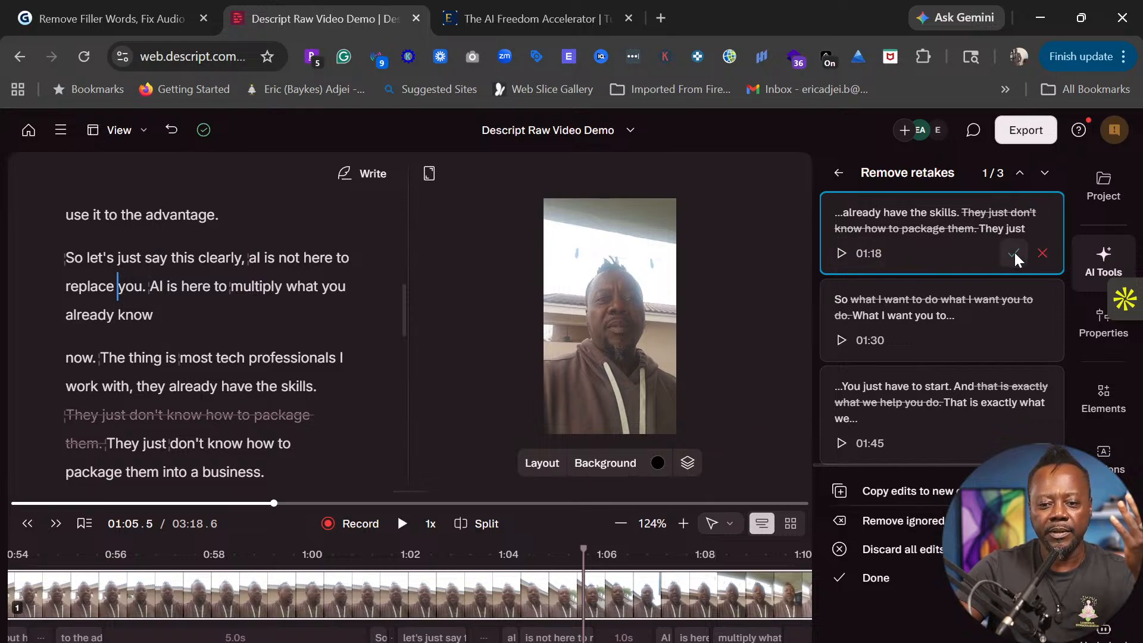
left_click(1013, 251)
left_click(1013, 253)
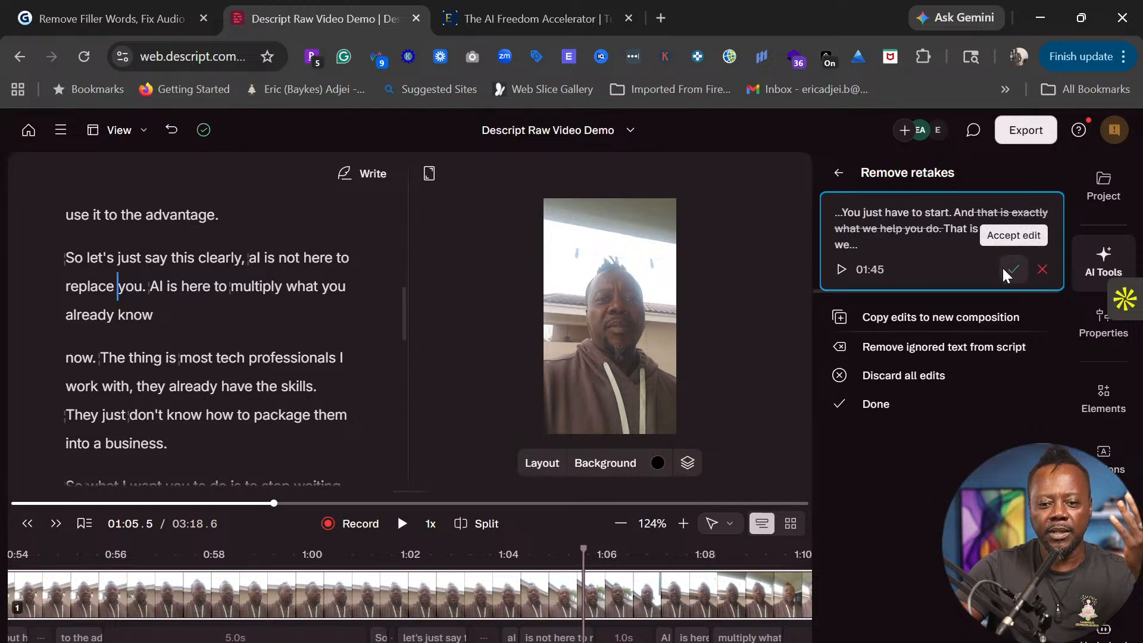
left_click(839, 269)
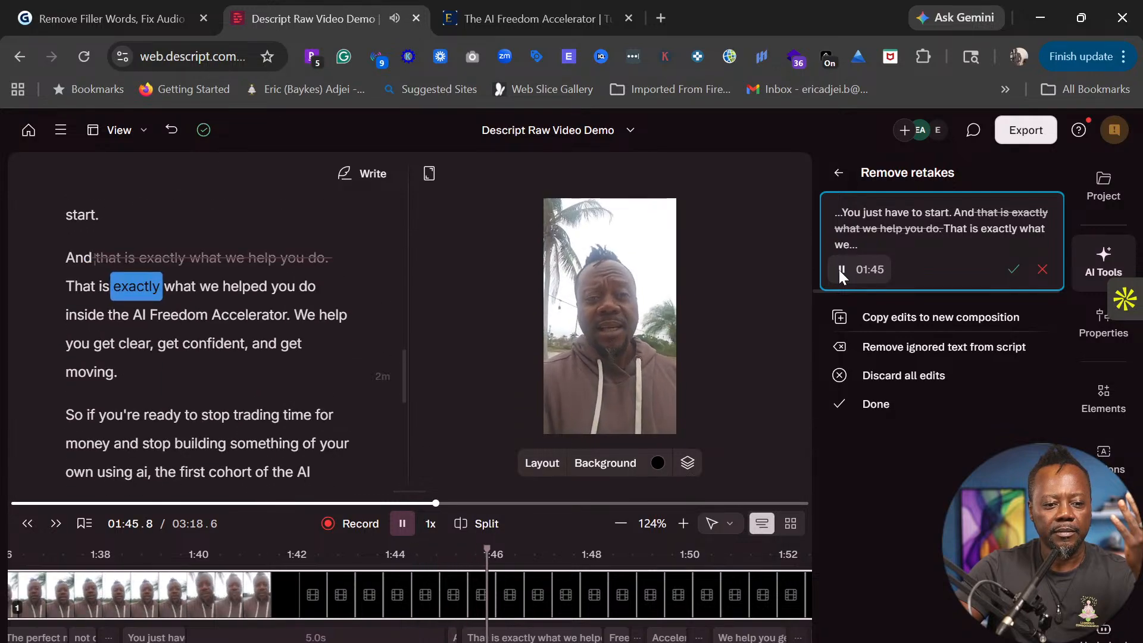
left_click(1013, 269)
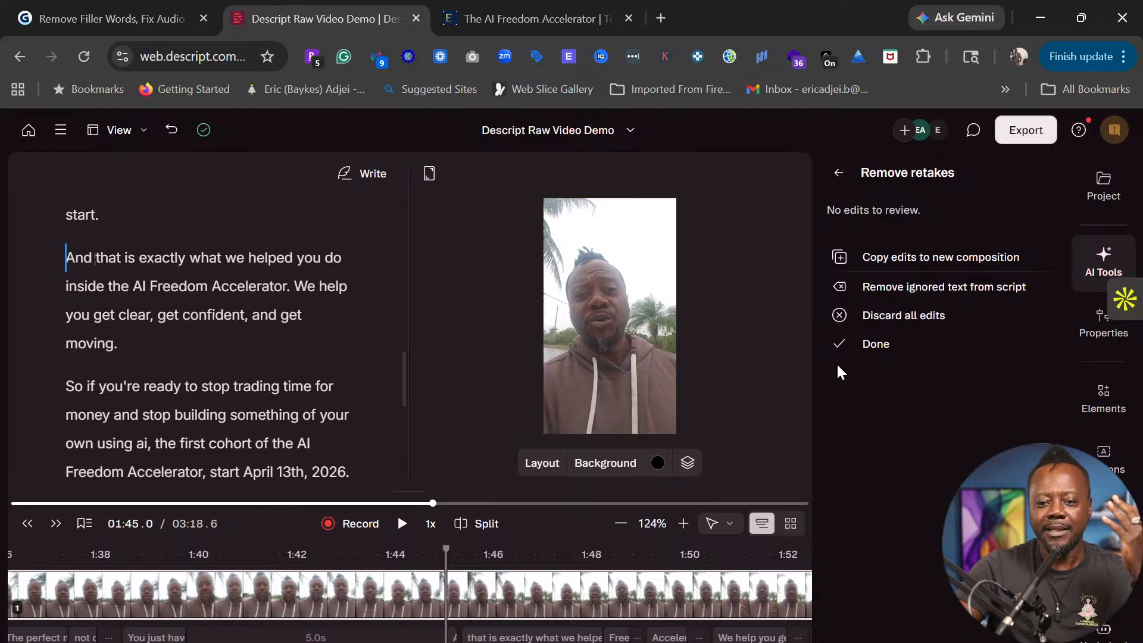
- Rename the transcript's speaker label to the narrator's name
scroll(357, 352, "up", 15)
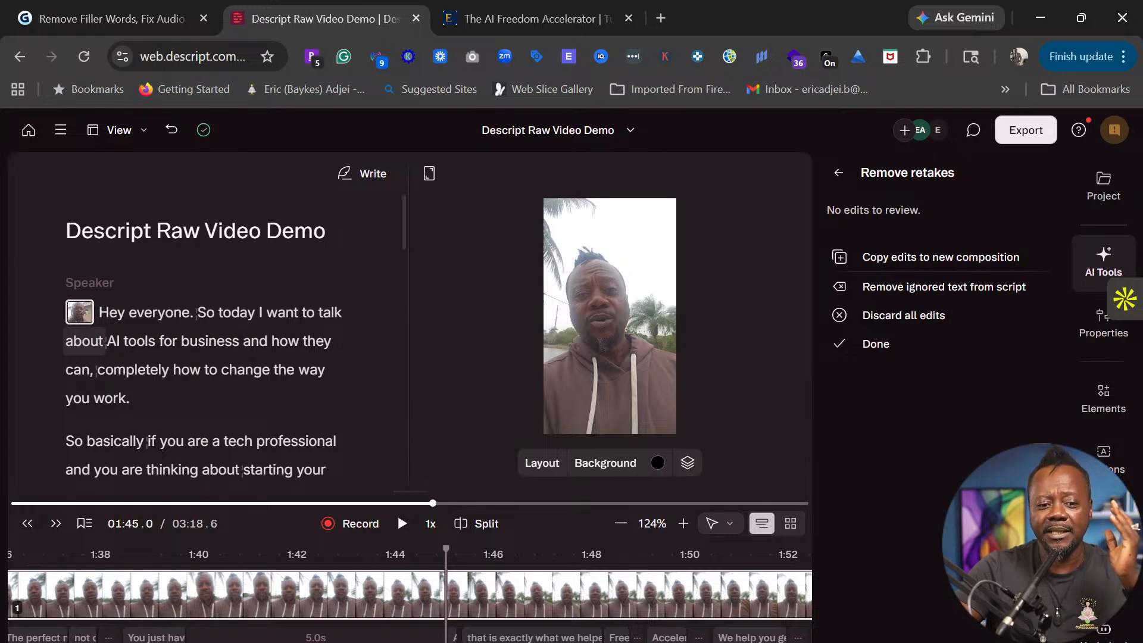
mouse_move(107, 340)
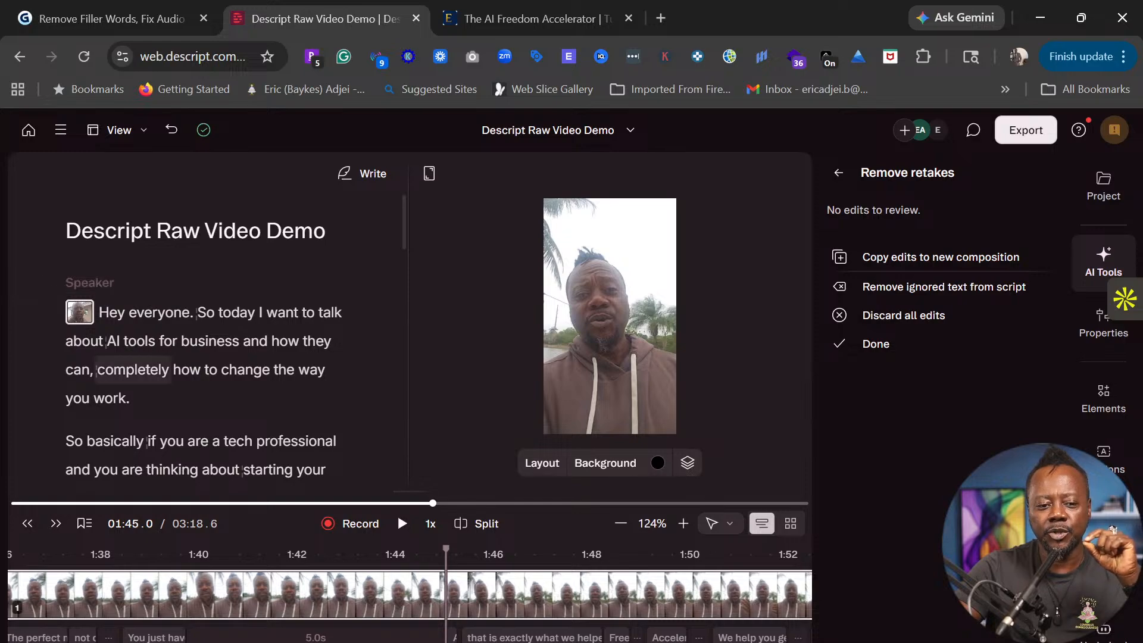
left_click(89, 282)
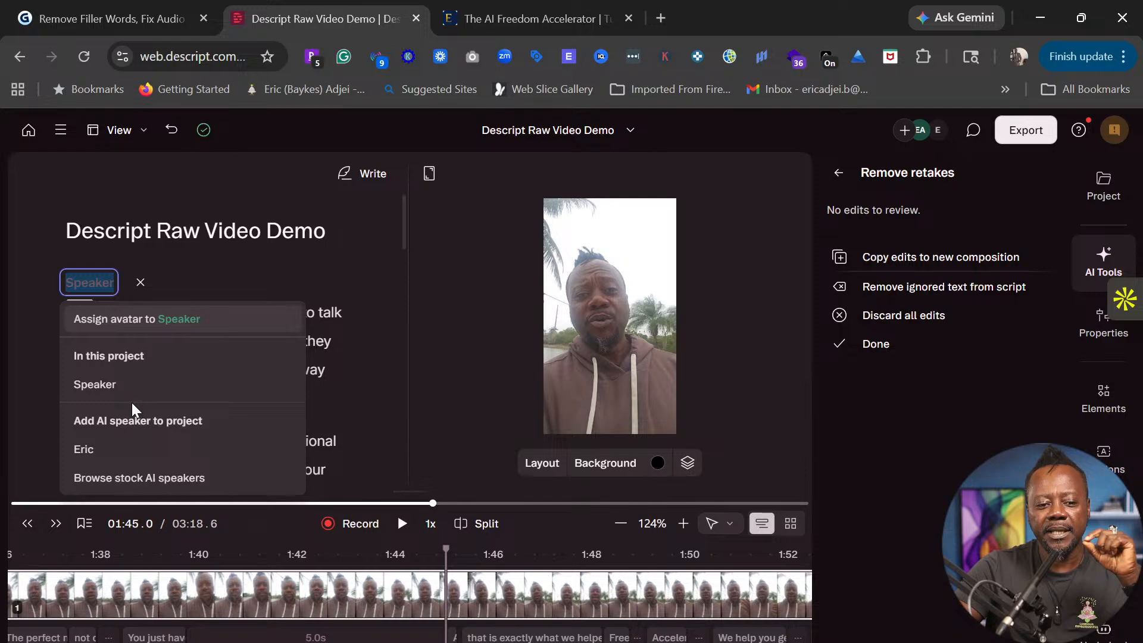
left_click(94, 449)
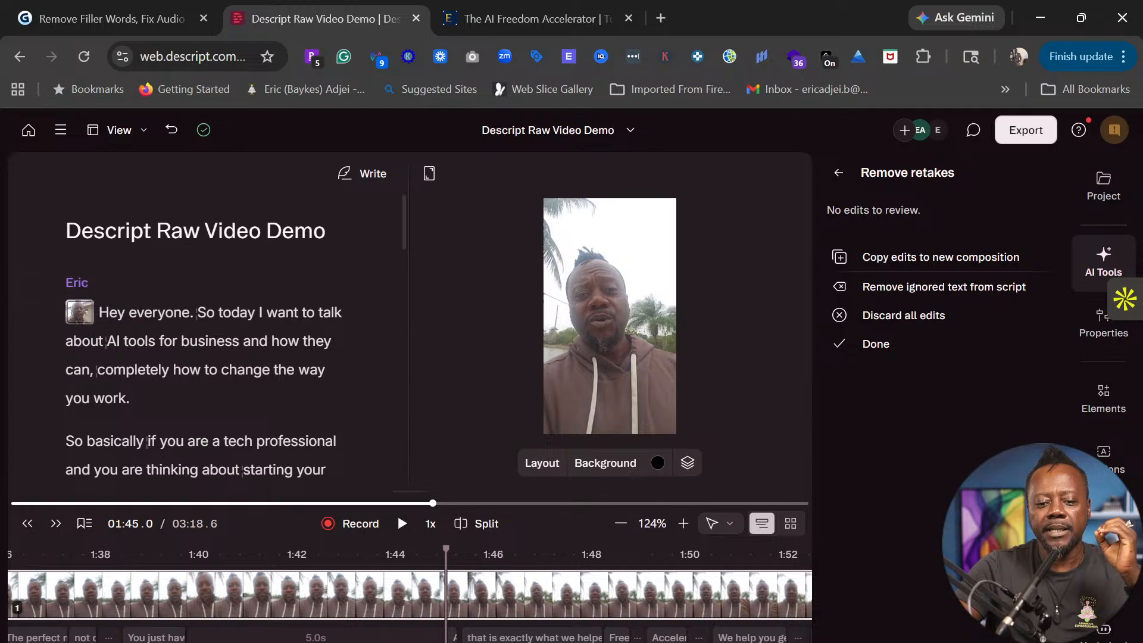
- Scroll through the cleaned script, then close the Remove retakes panel with Done
mouse_move(210, 369)
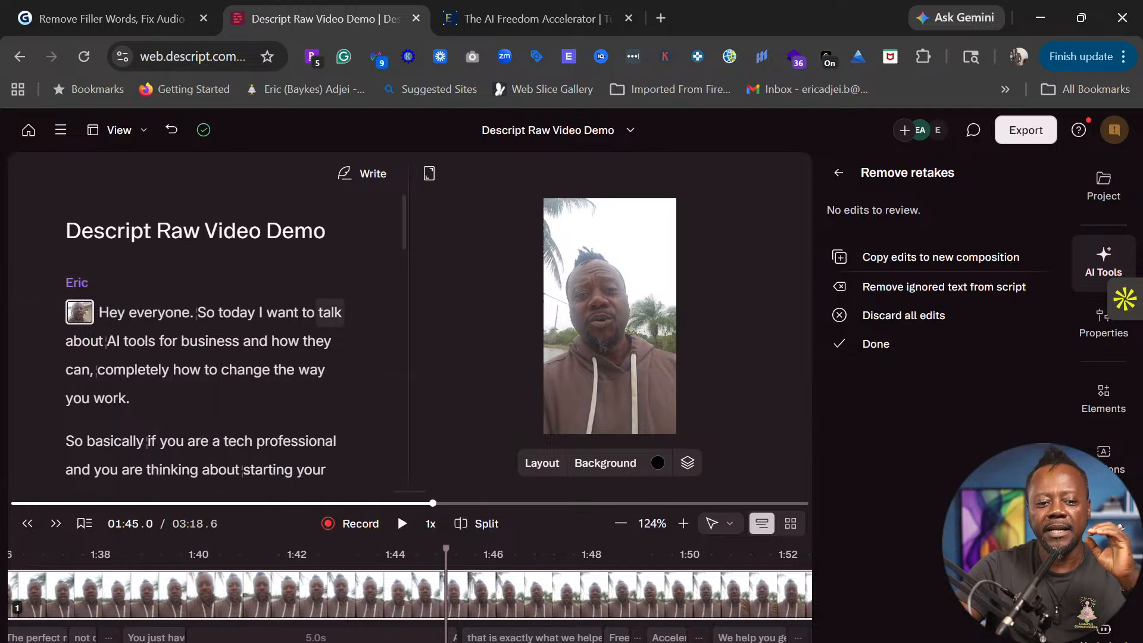
scroll(310, 363, "down", 3)
scroll(226, 339, "down", 10)
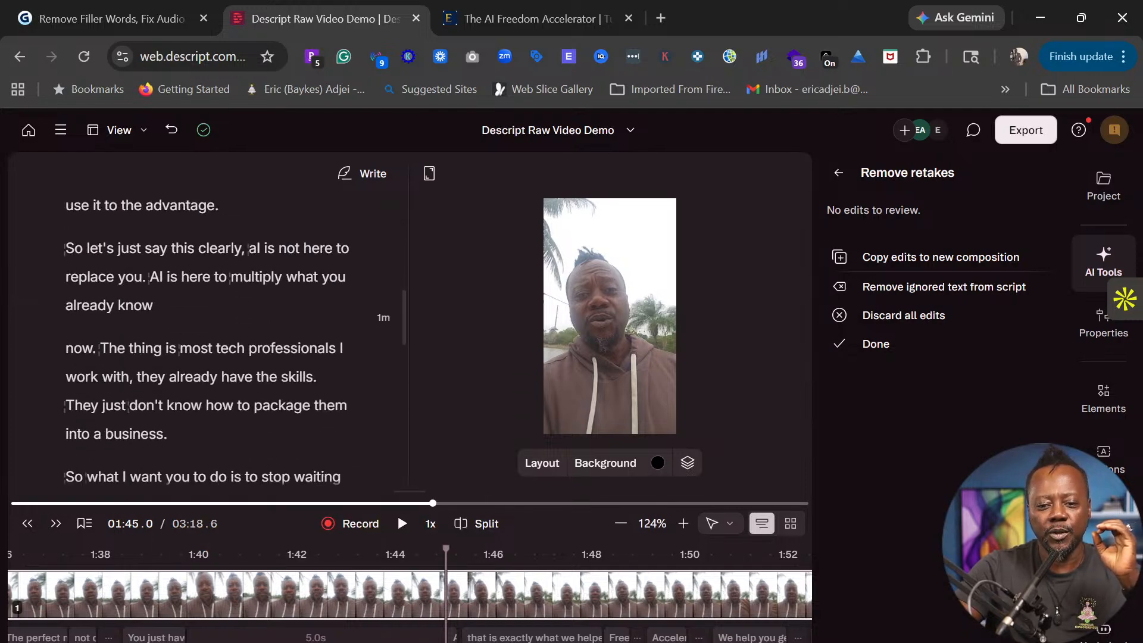
scroll(92, 337, "down", 7)
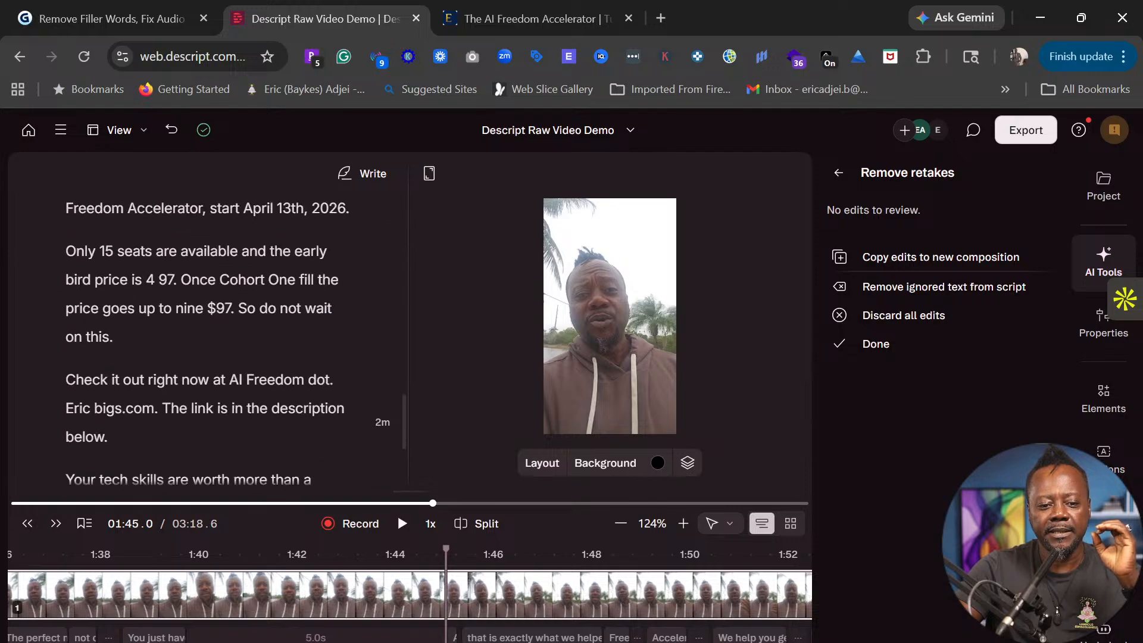
scroll(298, 383, "down", 1)
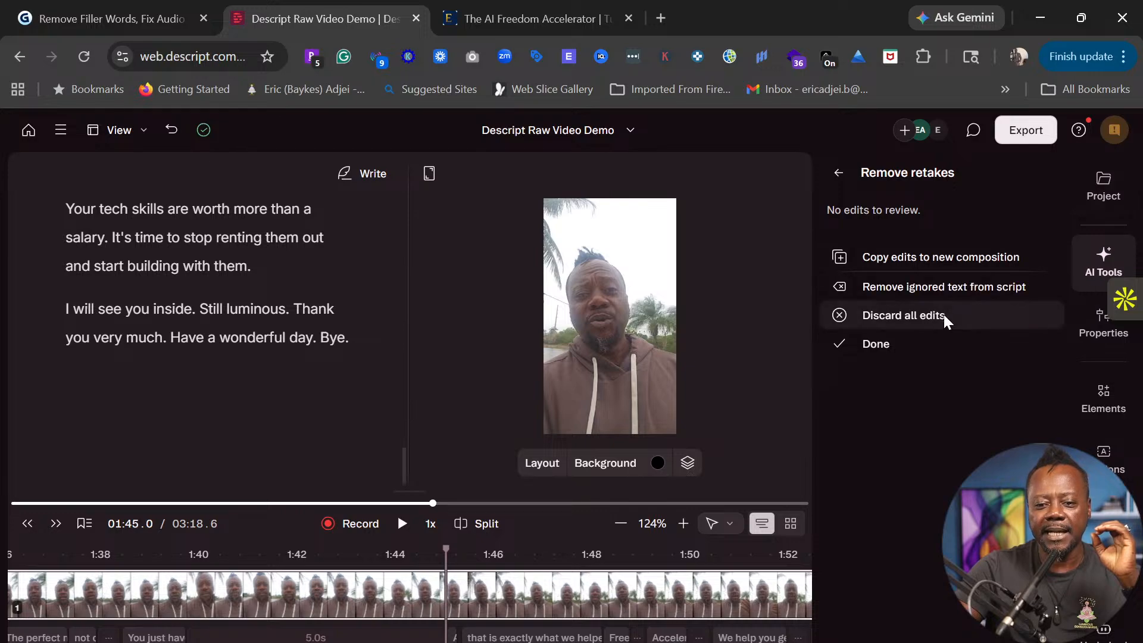
scroll(179, 298, "up", 8)
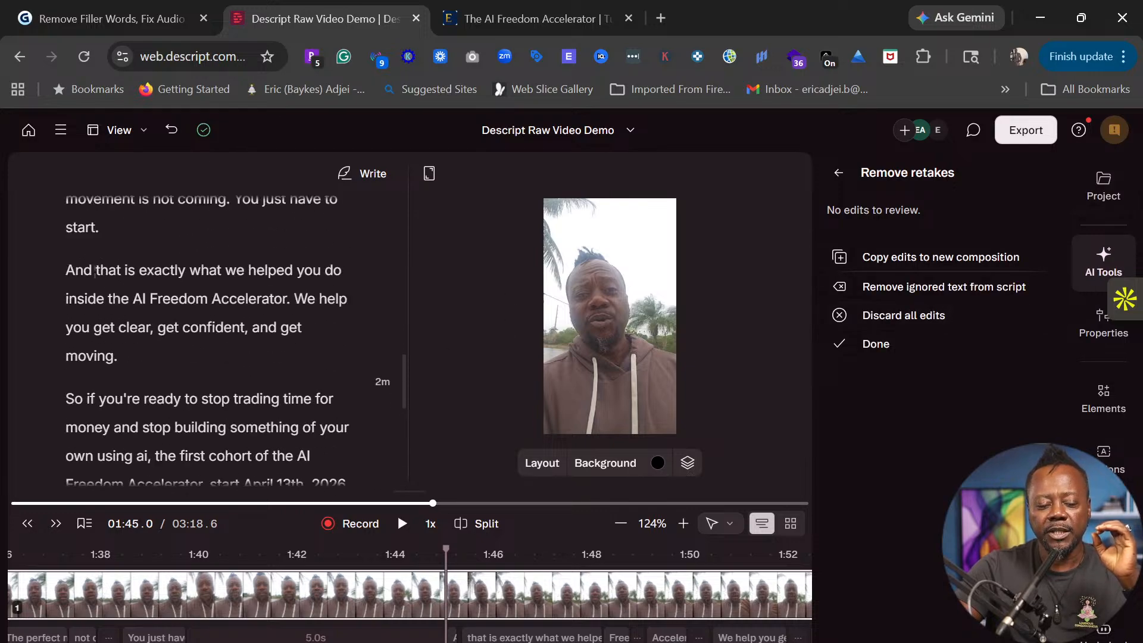
scroll(236, 345, "up", 10)
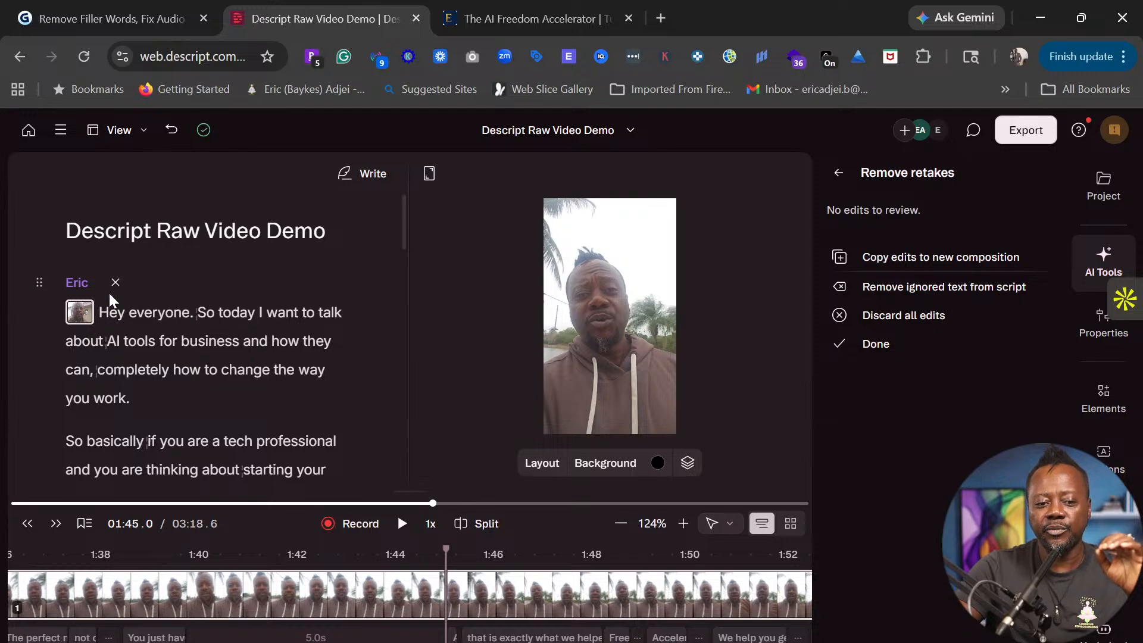
scroll(205, 313, "down", 10)
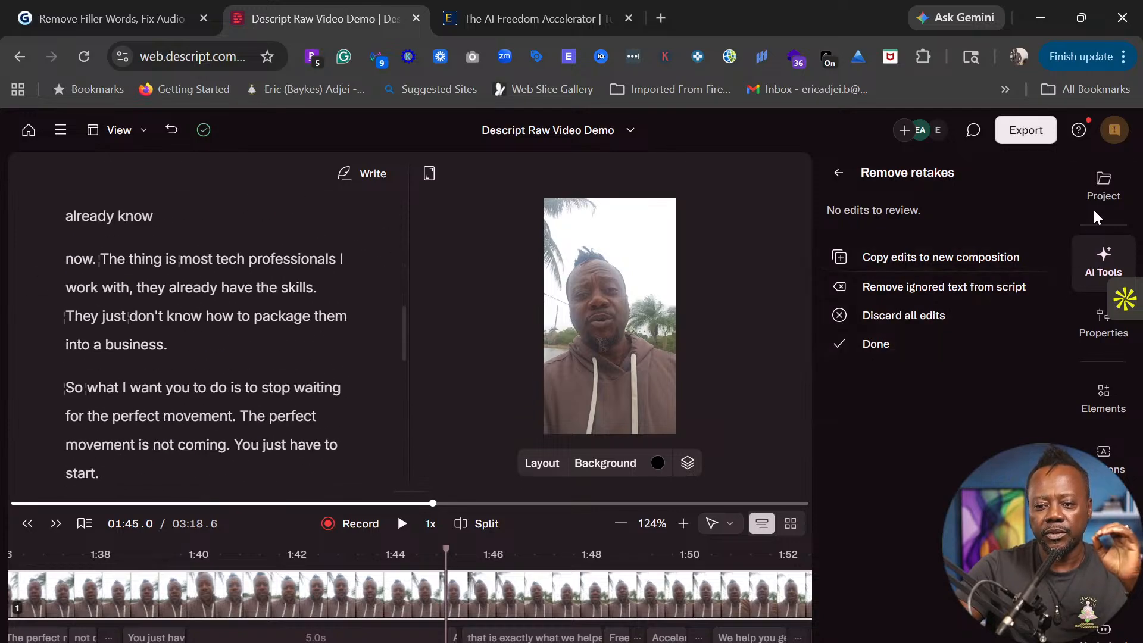
left_click(1104, 261)
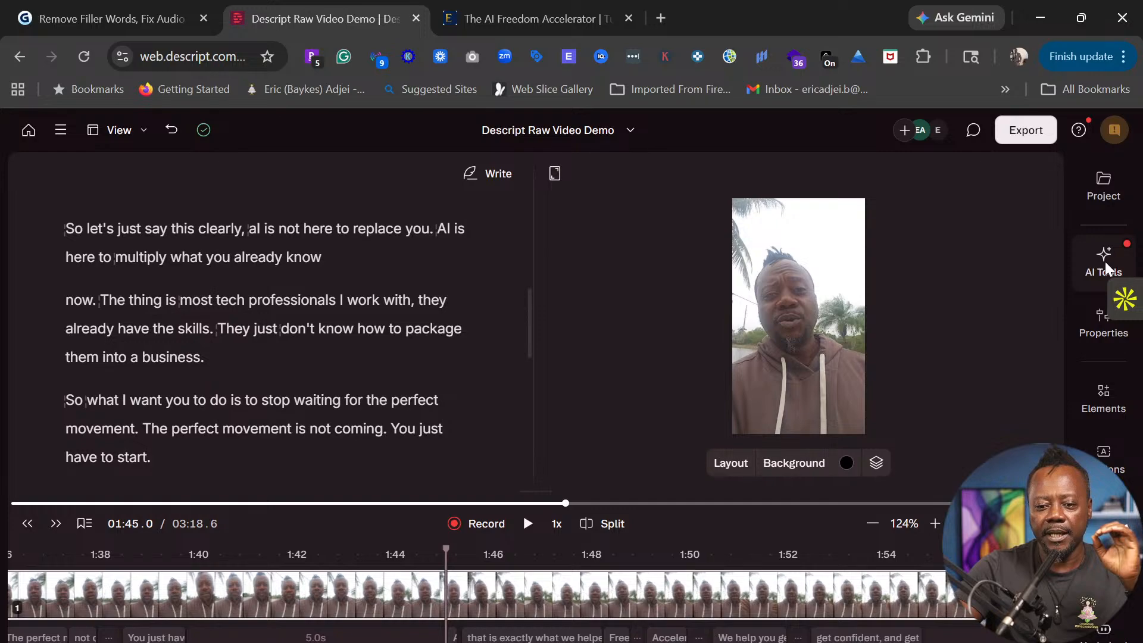
- Reopen AI Tools and launch Shorten word gaps to find gaps over 3 seconds
left_click(1104, 263)
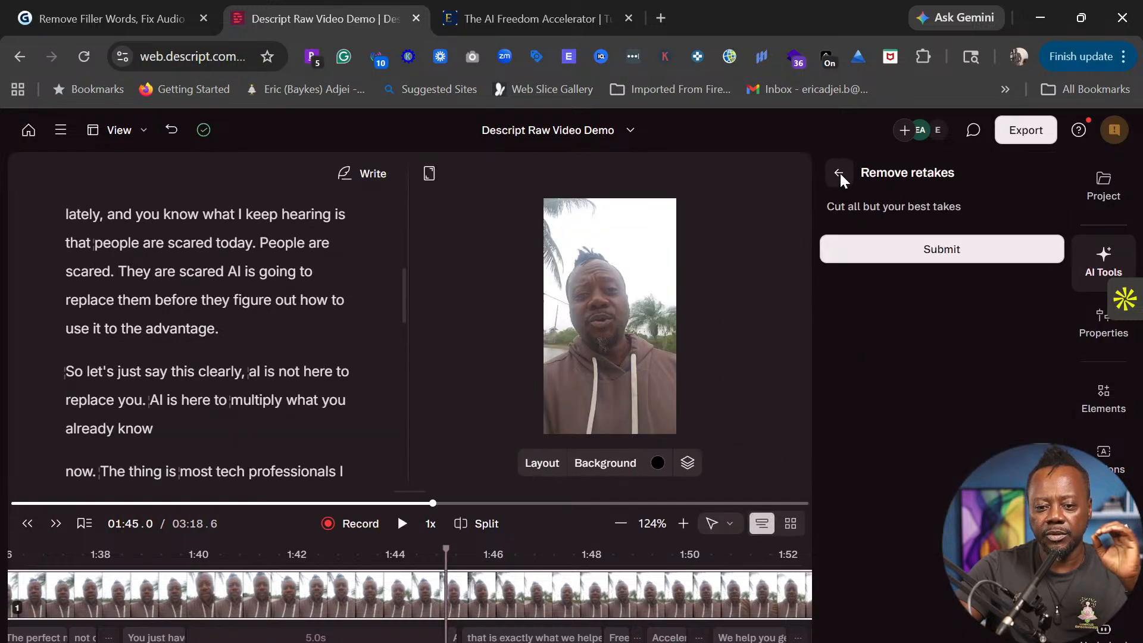
left_click(839, 173)
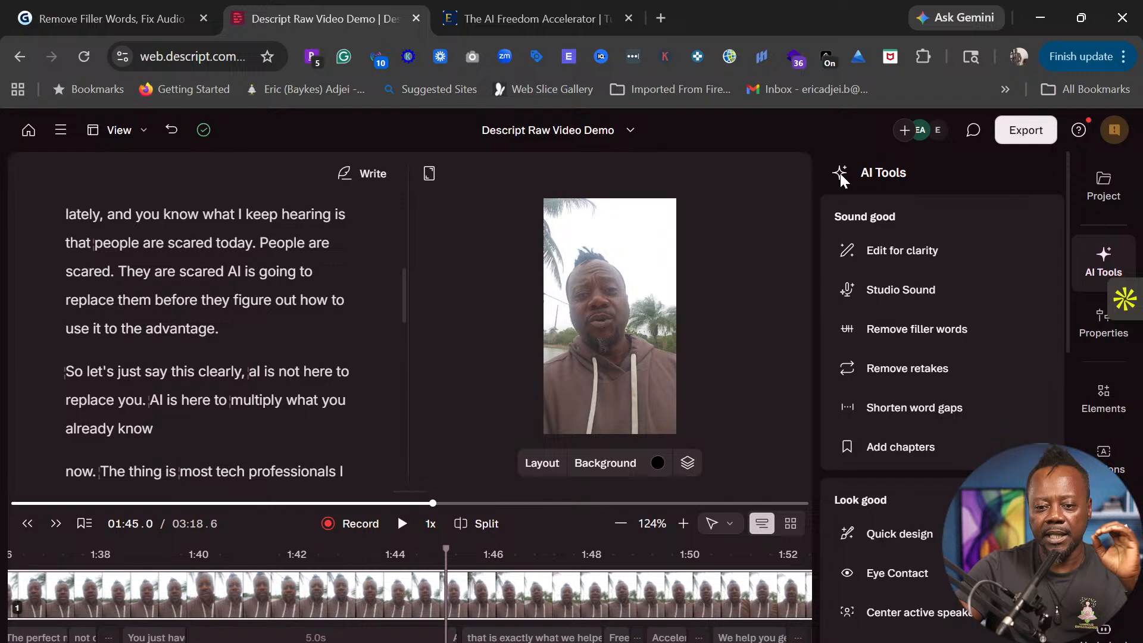
left_click(901, 406)
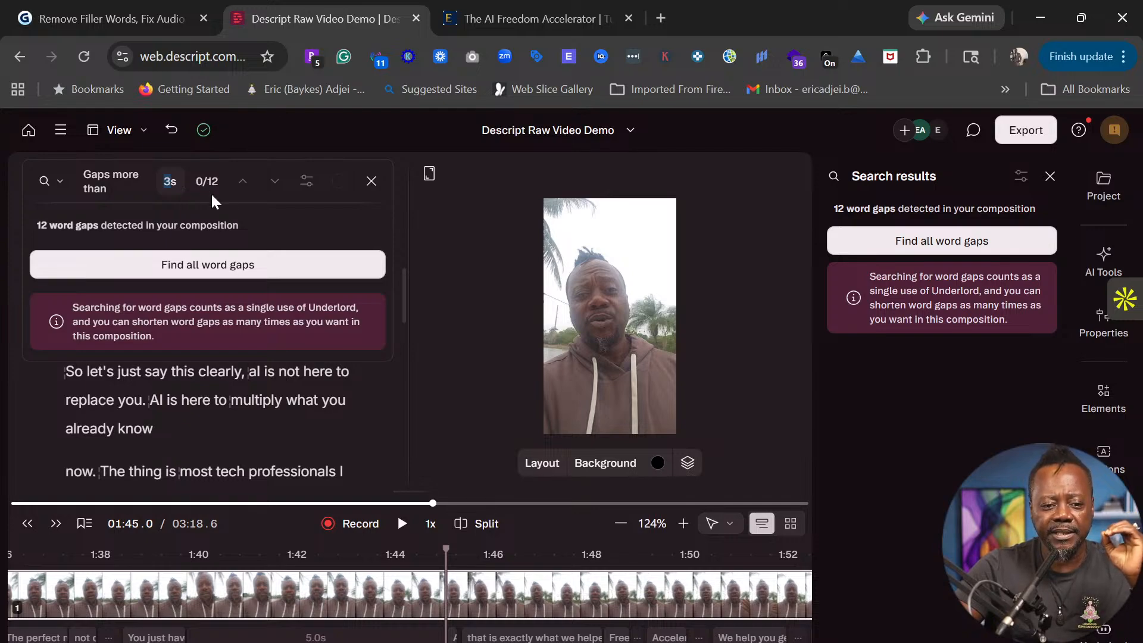
- List all 12 word gaps longer than 3 seconds
left_click(56, 178)
left_click(56, 178)
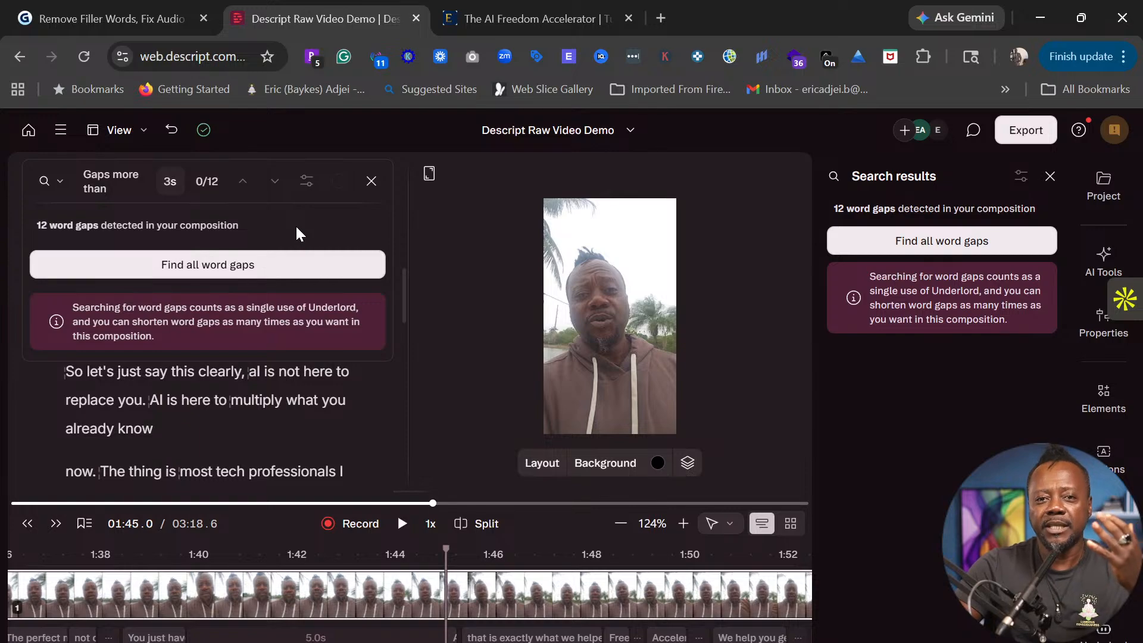
left_click(932, 246)
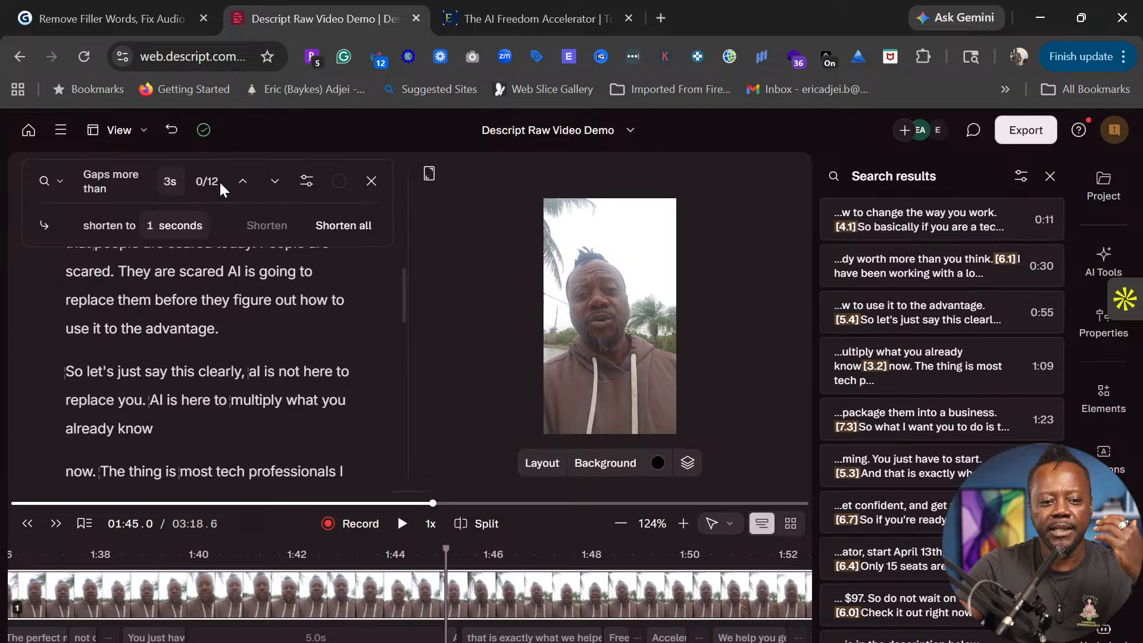
scroll(1002, 378, "down", 2)
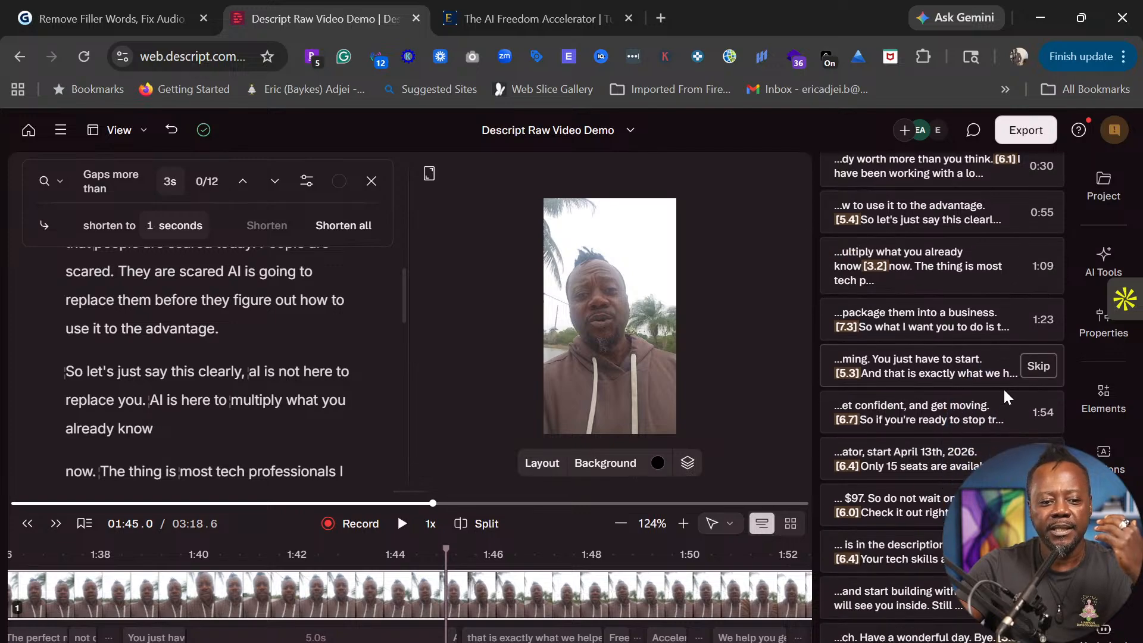
scroll(1002, 381, "up", 2)
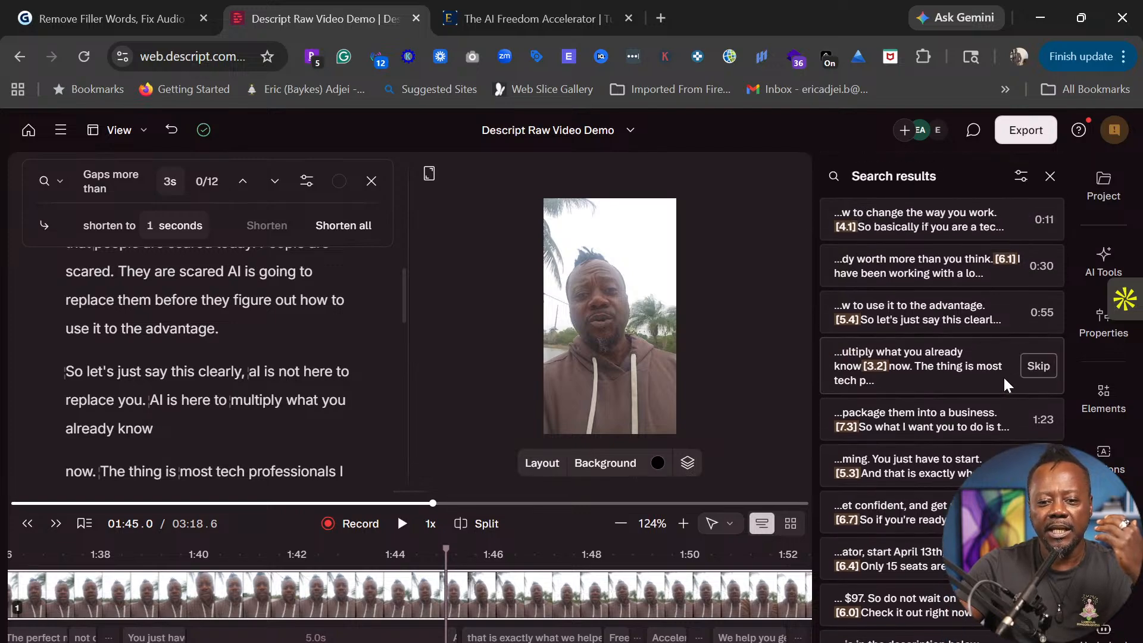
- Preview the first and second long gaps from the search results
left_click(895, 226)
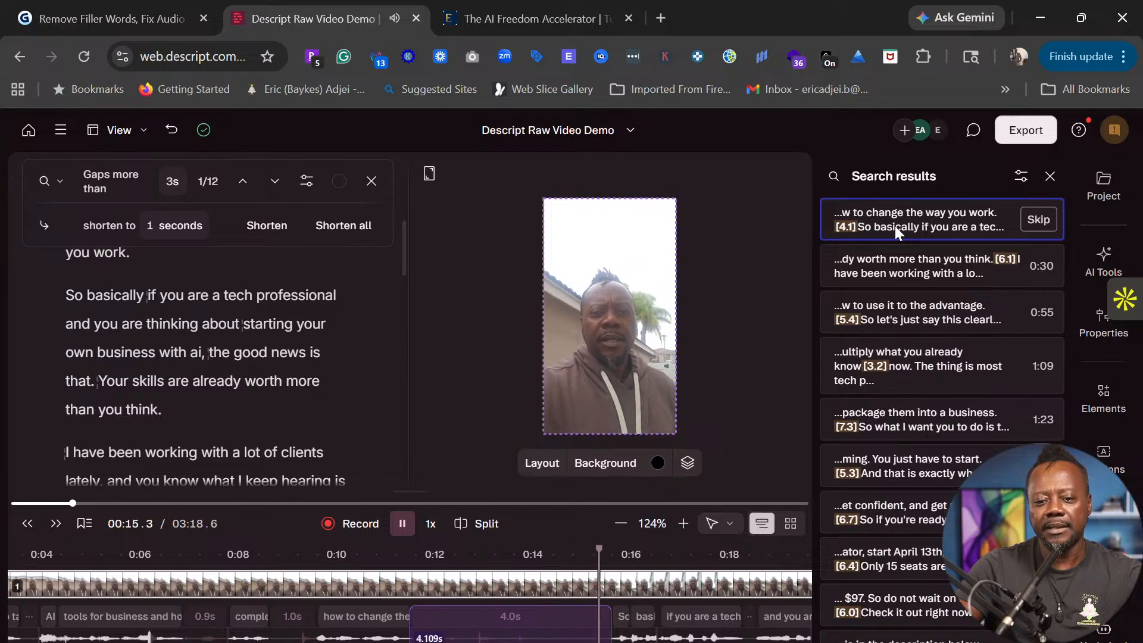
left_click(894, 226)
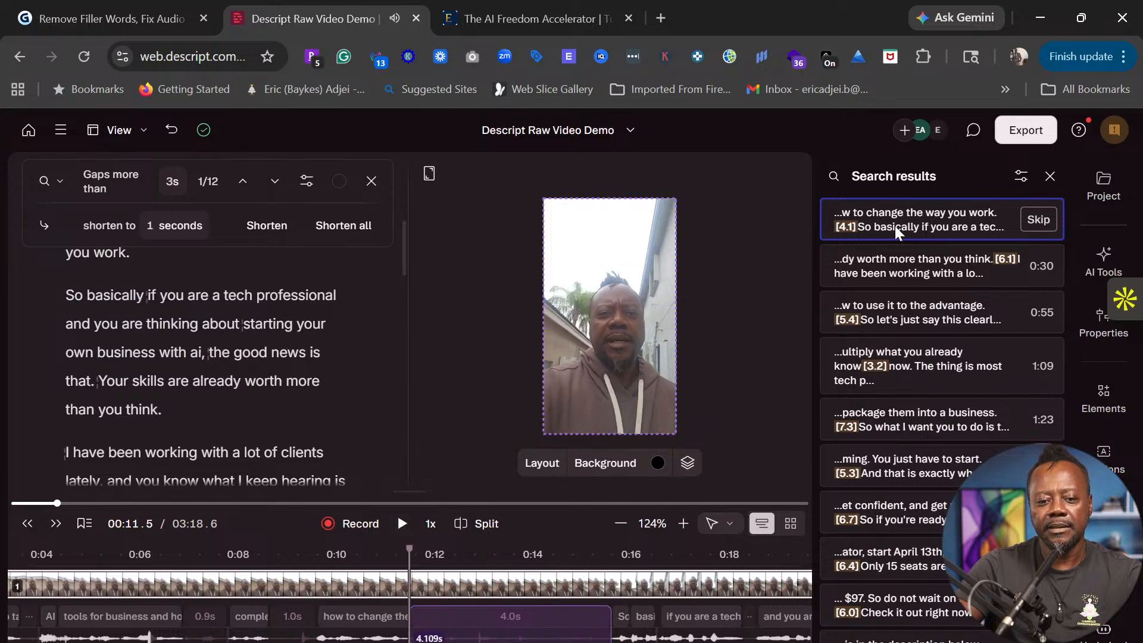
left_click(897, 275)
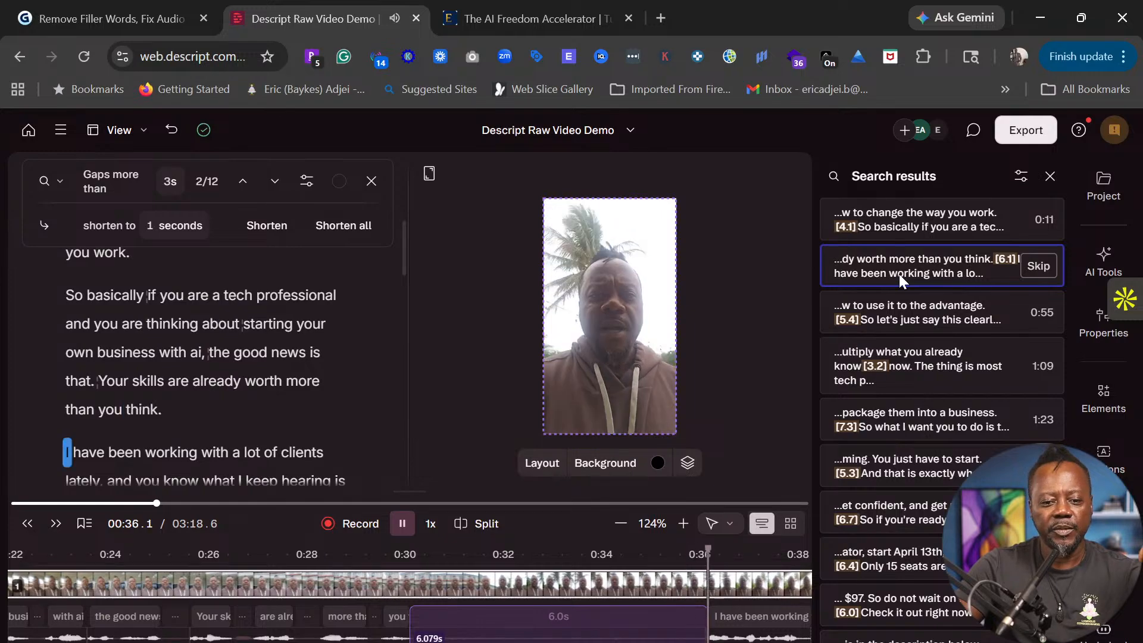
left_click(899, 273)
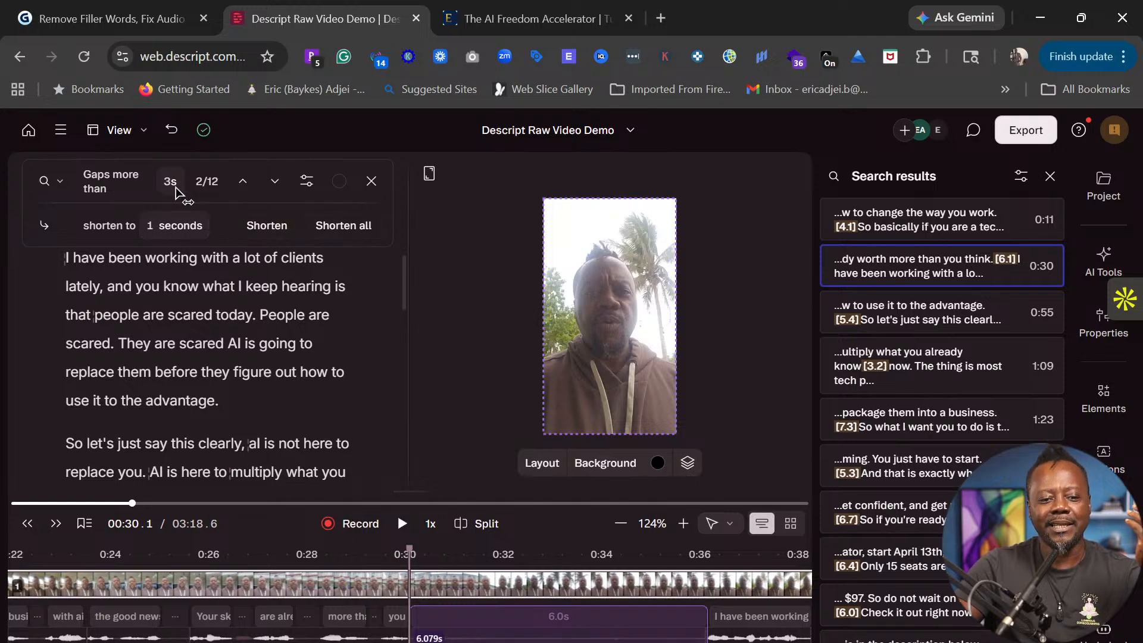
- Check the 1-second shorten-to length and replay from the first gap
left_click(155, 230)
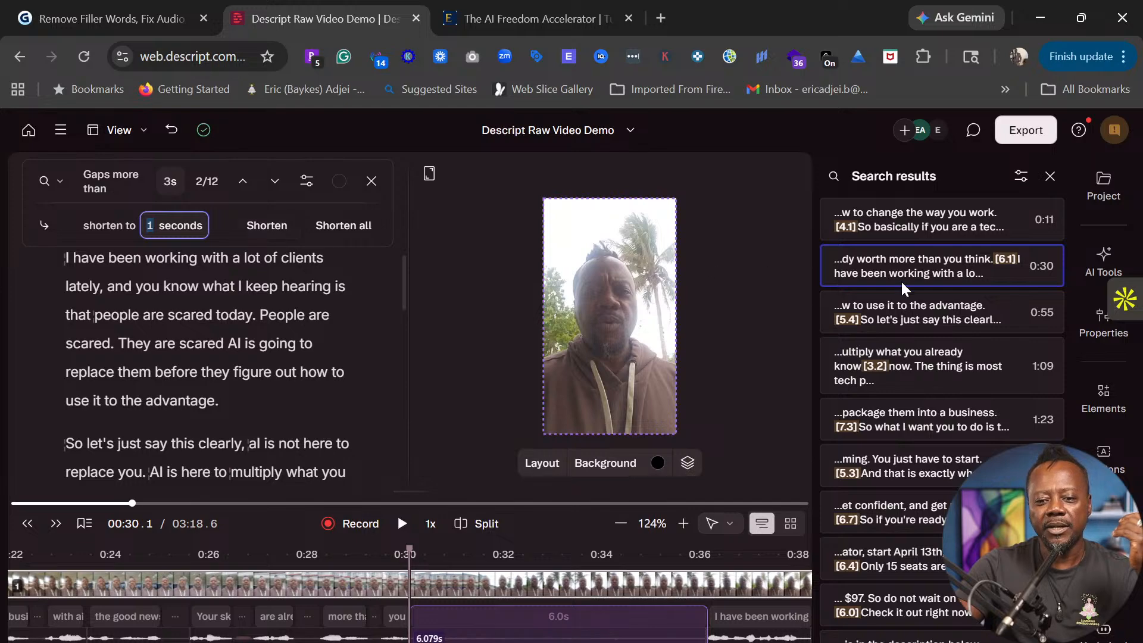
left_click(908, 230)
key("space")
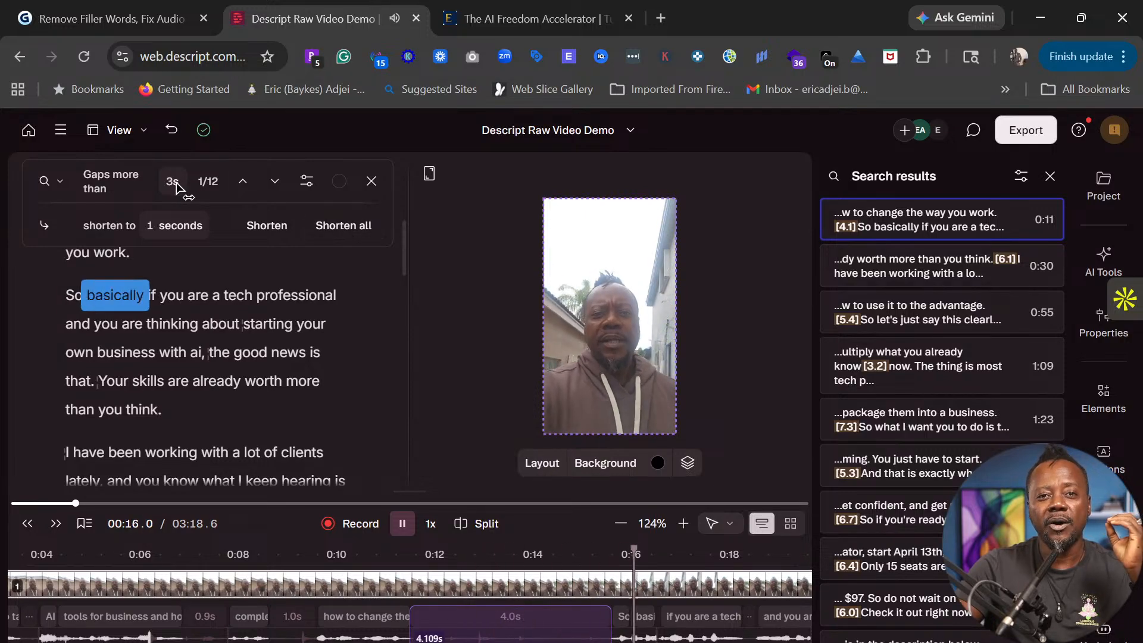
key("space")
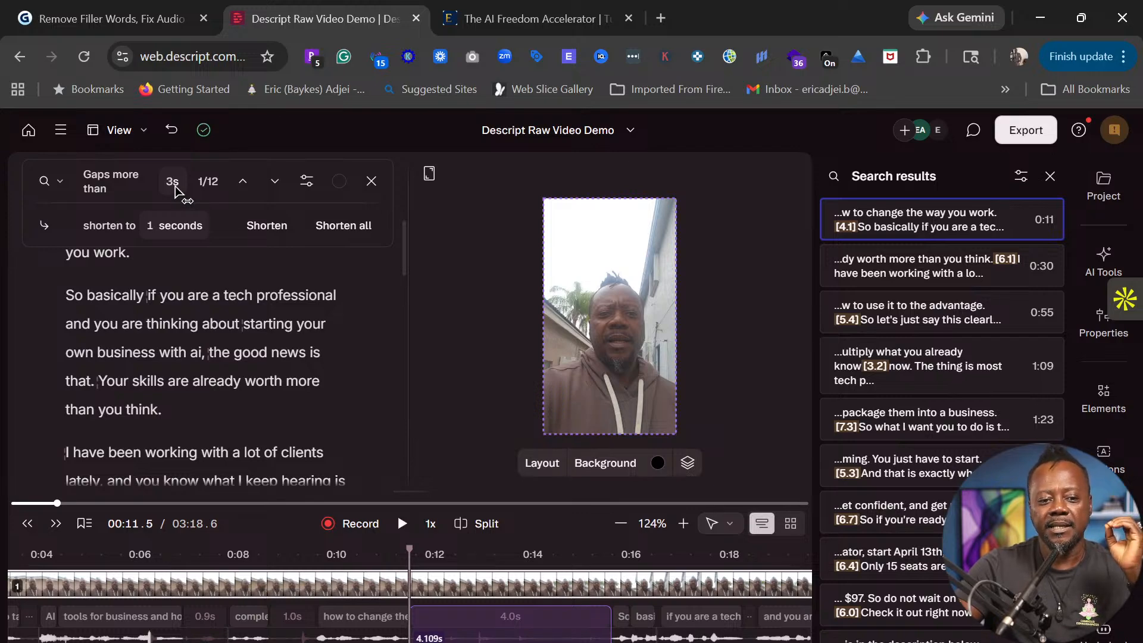
- Shorten all 12 long gaps to 1 second, cutting the video to 02:24.5
left_click(349, 227)
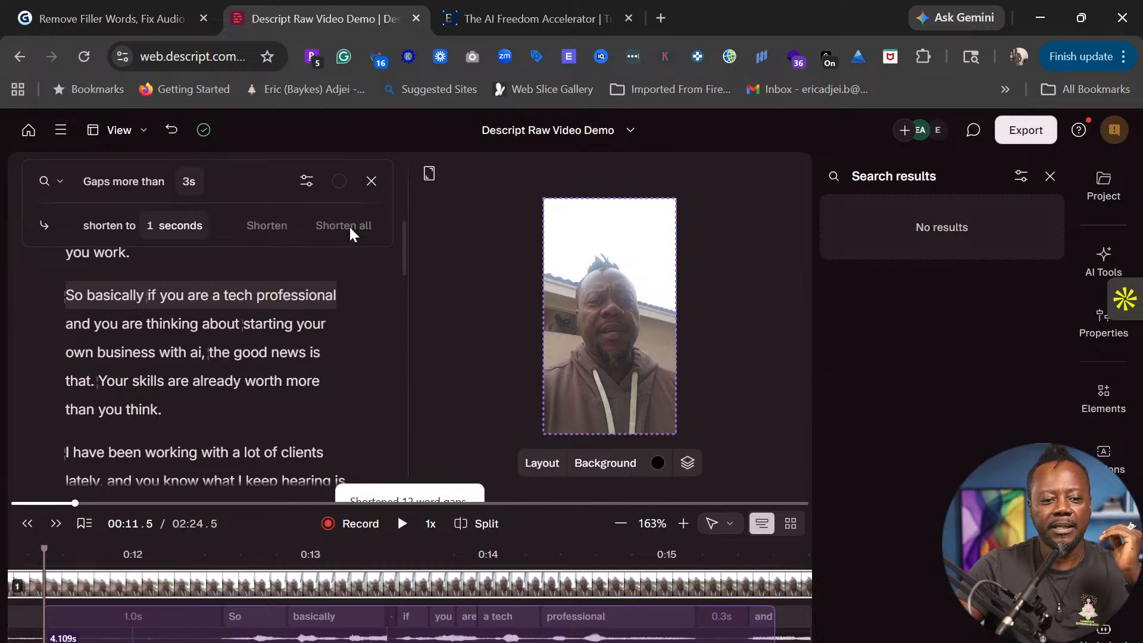
scroll(297, 260, "up", 2)
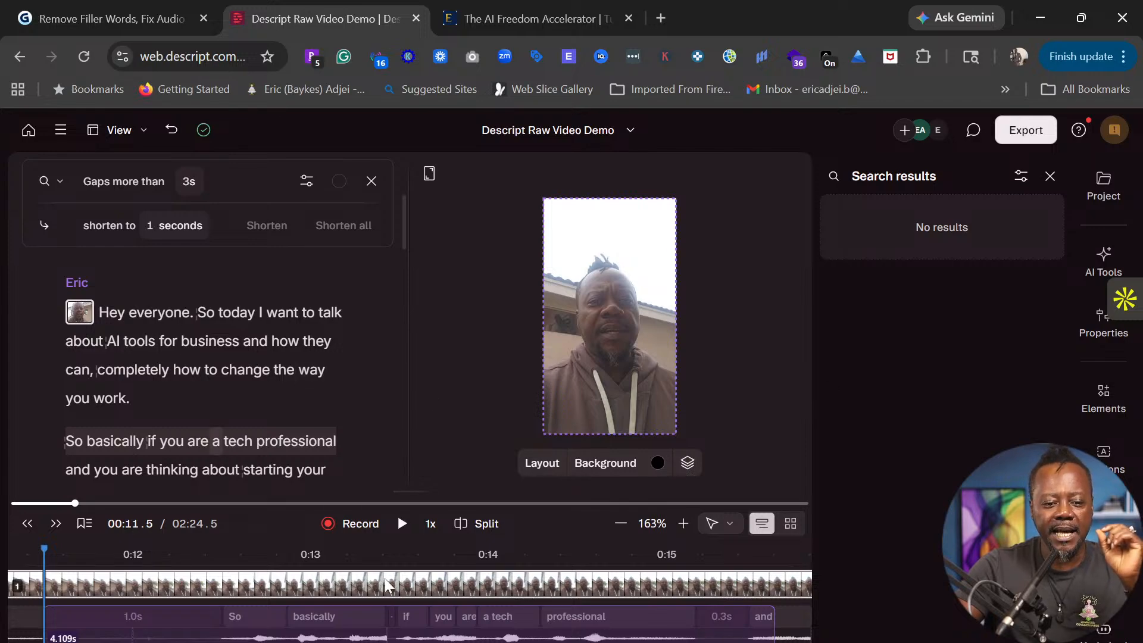
left_click(102, 312)
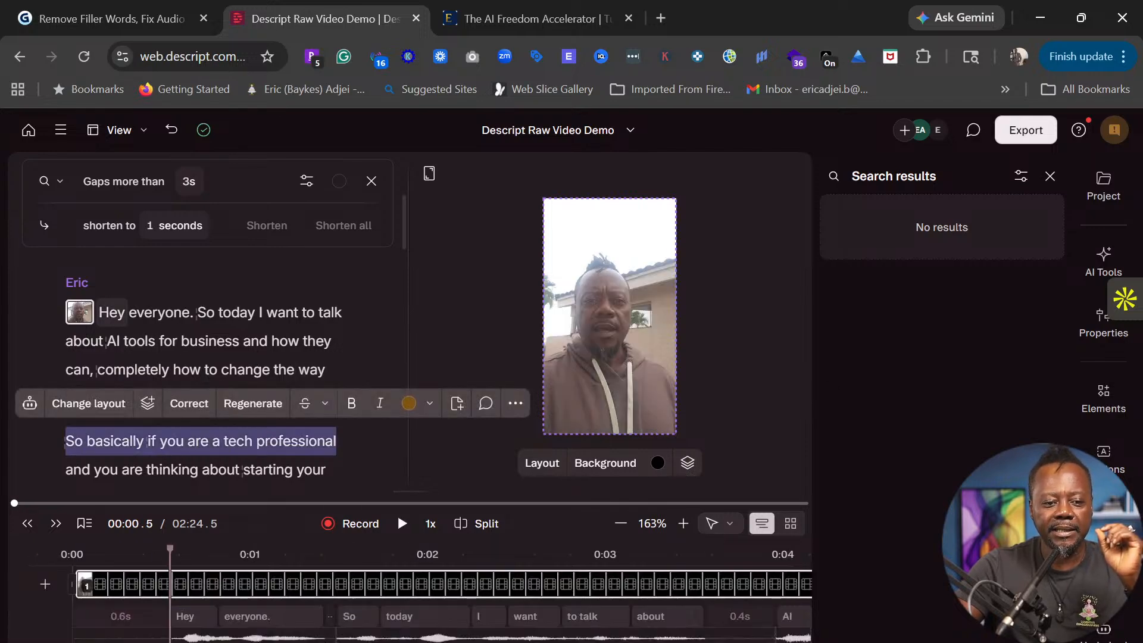
left_click(101, 312)
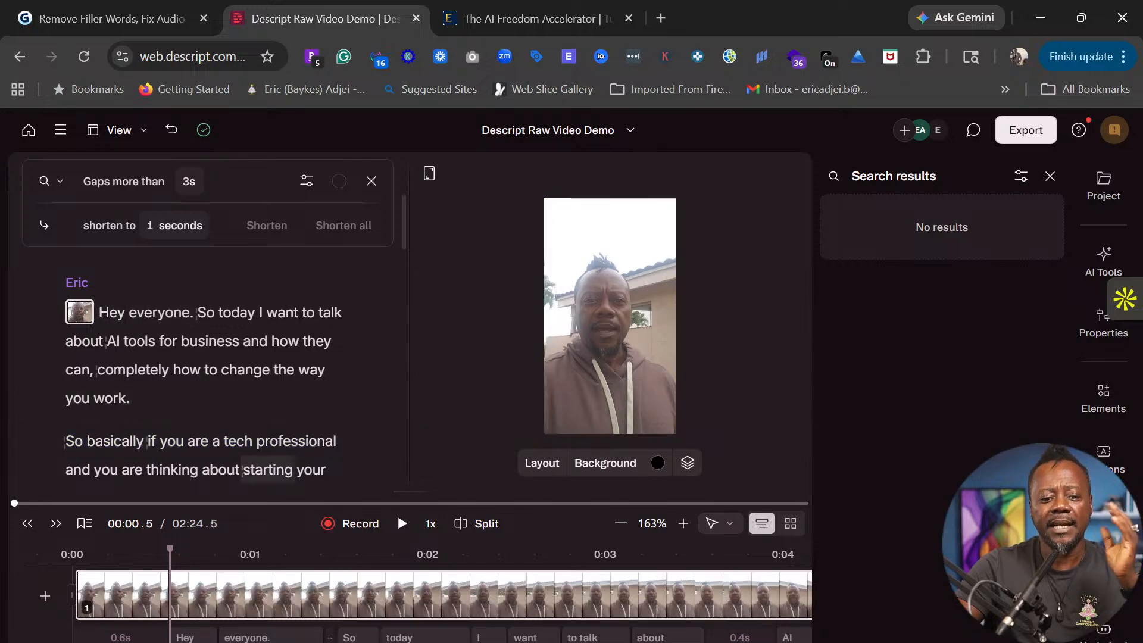
- Play the edited video from the beginning at 1.5x speed
left_click(402, 525)
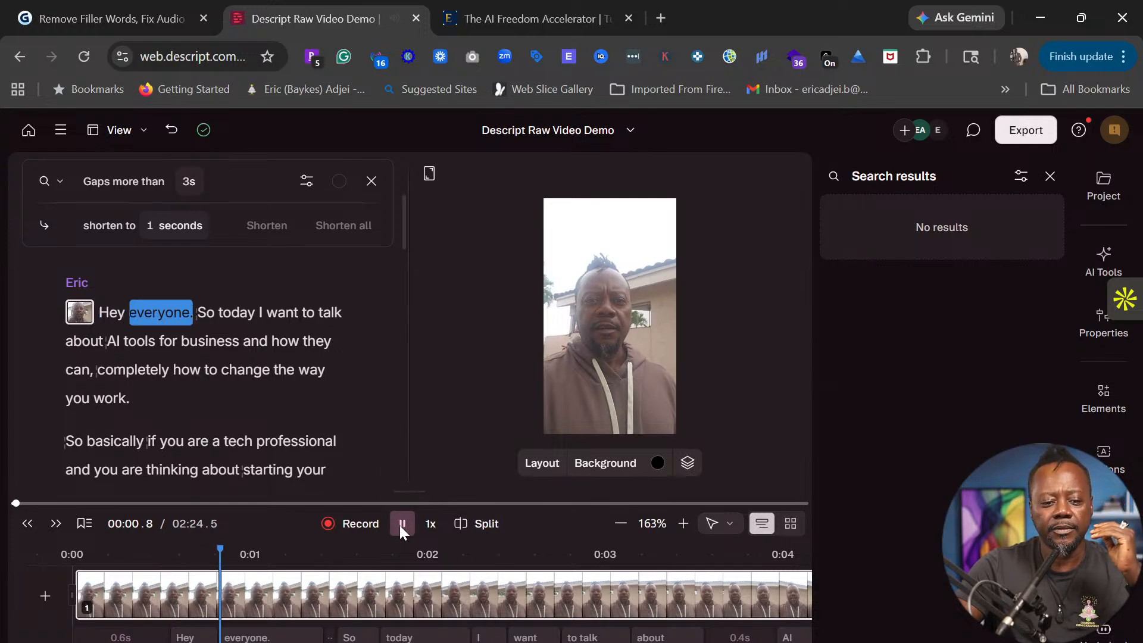
left_click(438, 521)
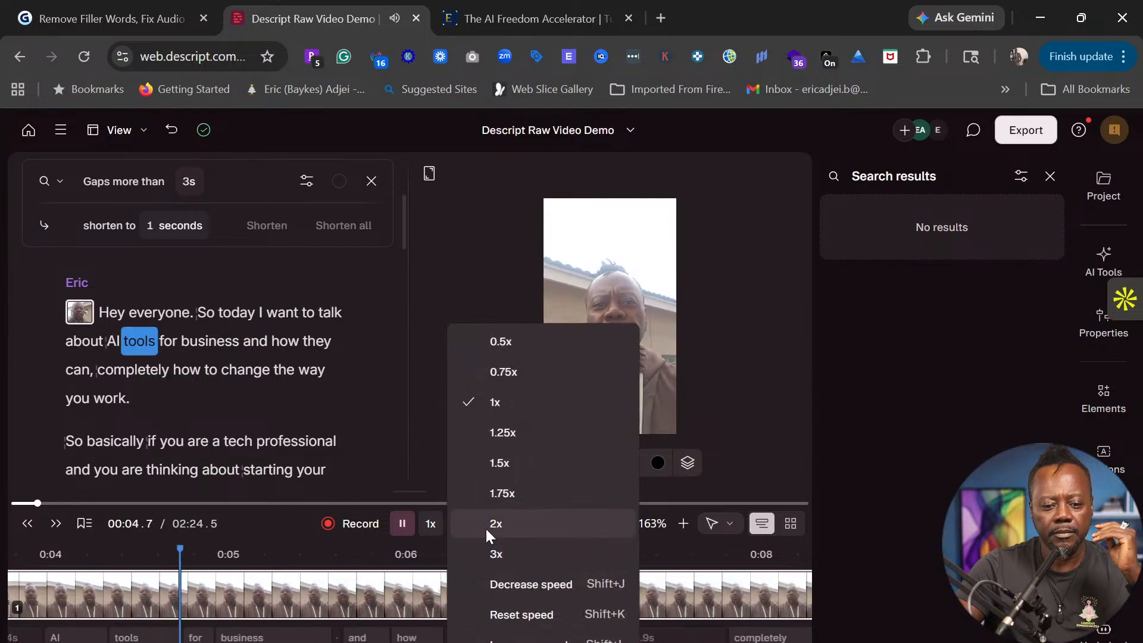
left_click(499, 463)
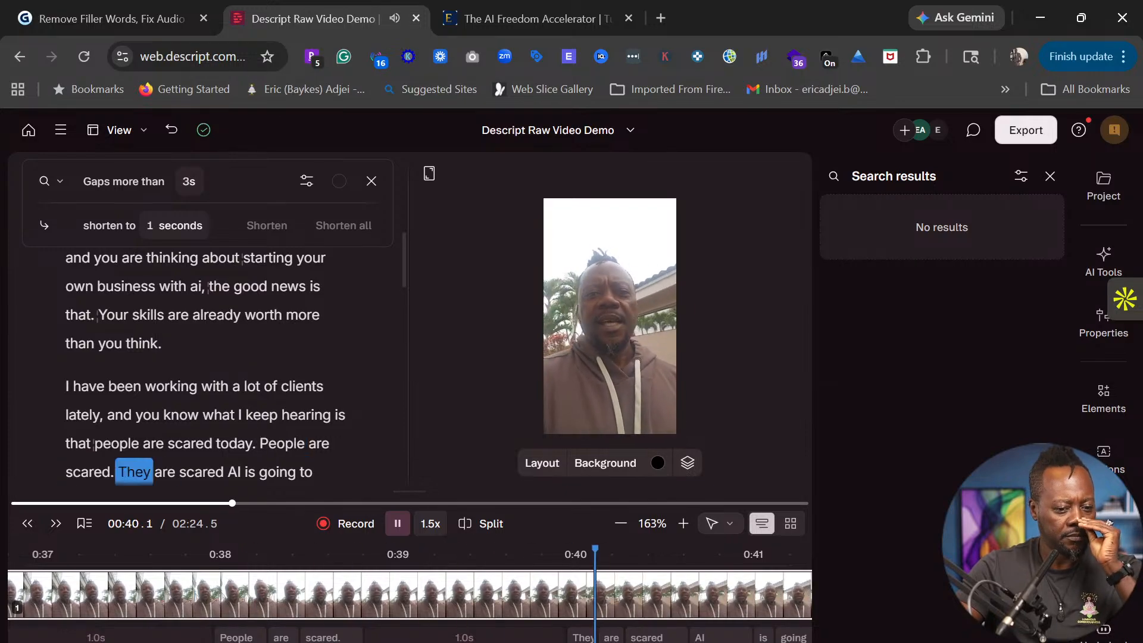
left_click(430, 523)
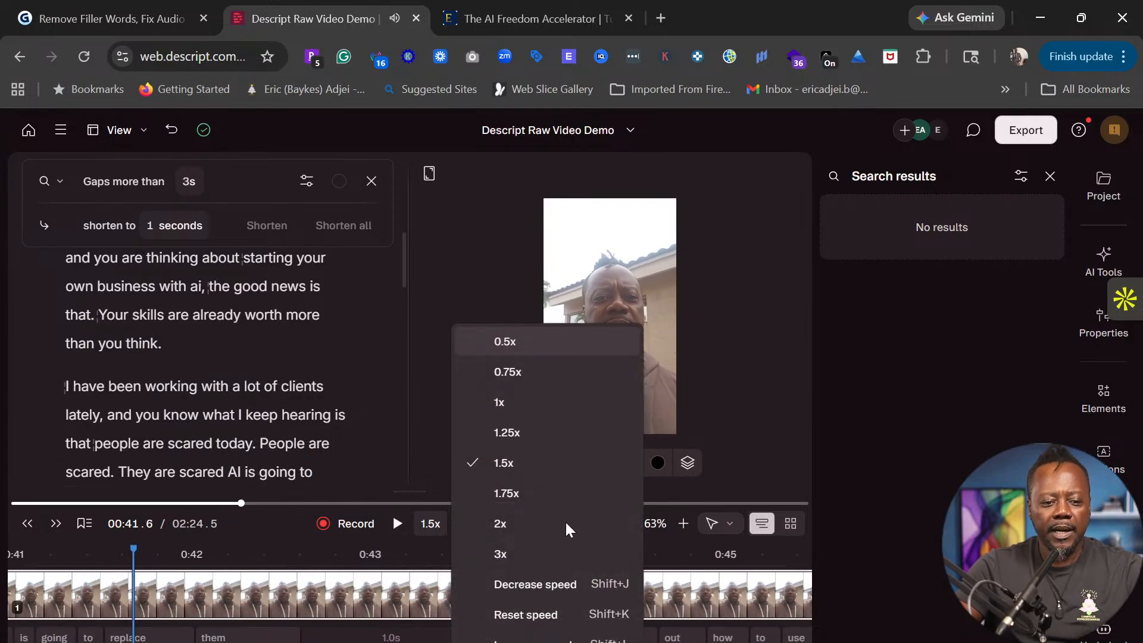
left_click(271, 444)
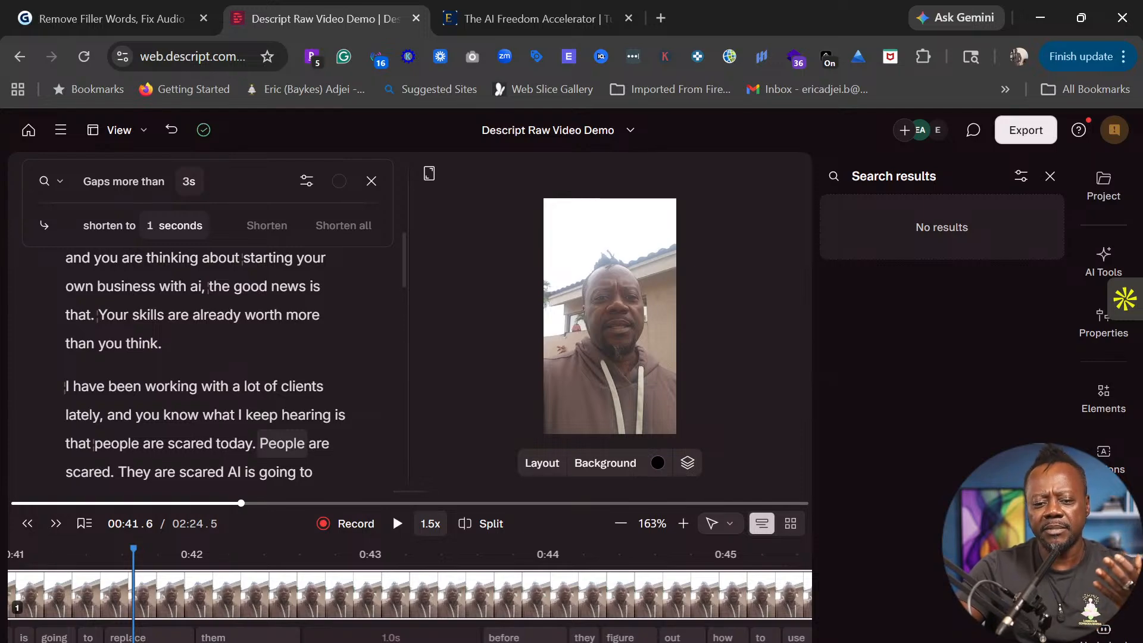
- Delete the repeated line "People are scared." and replay the passage, leaving 02:22.5
left_click_drag(260, 443, 115, 471)
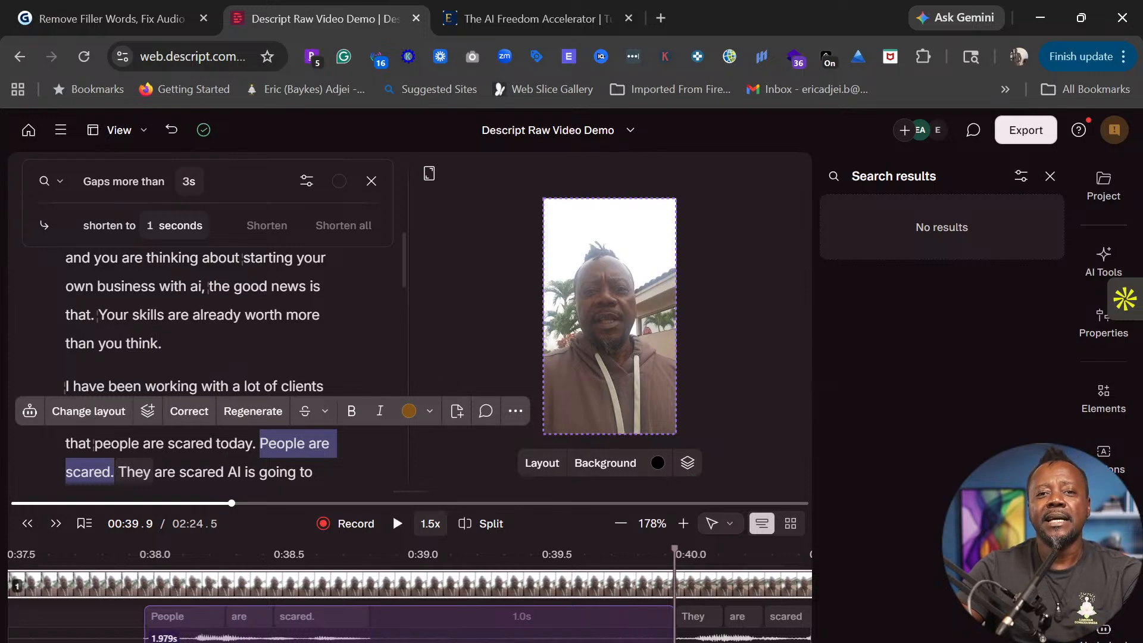
key("Delete")
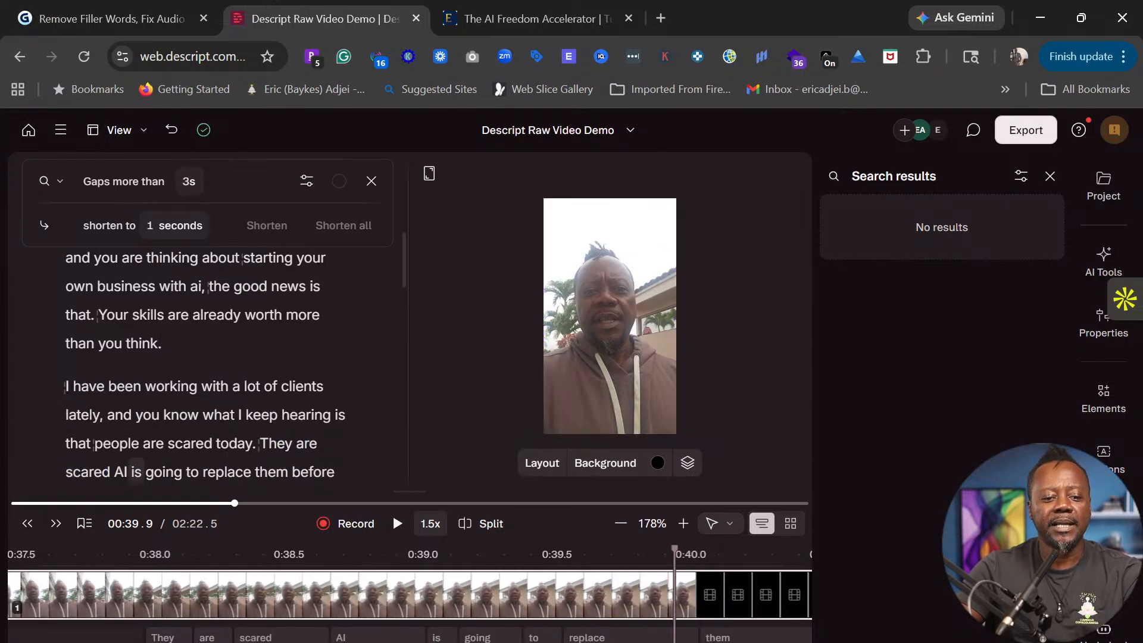
key("space")
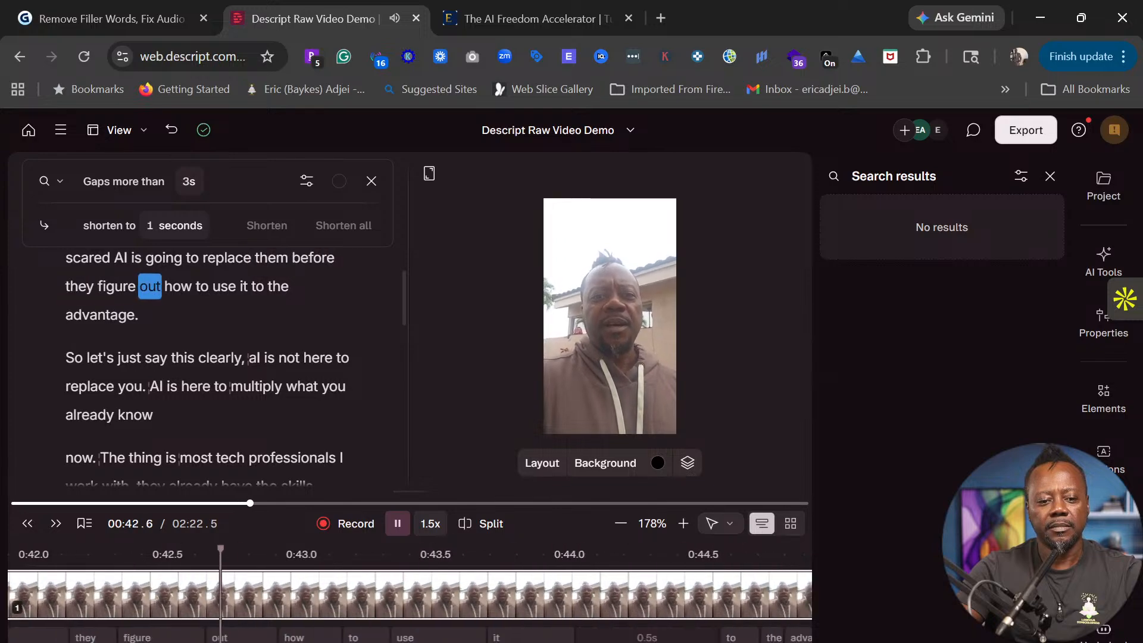
key("space")
scroll(238, 369, "up", 3)
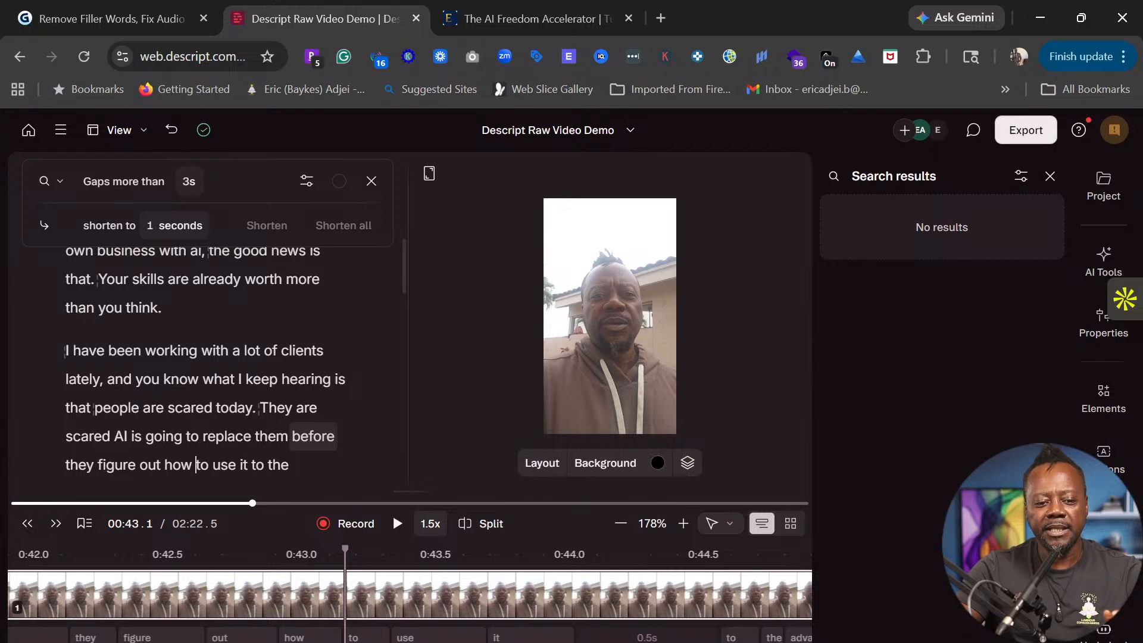
left_click(292, 436)
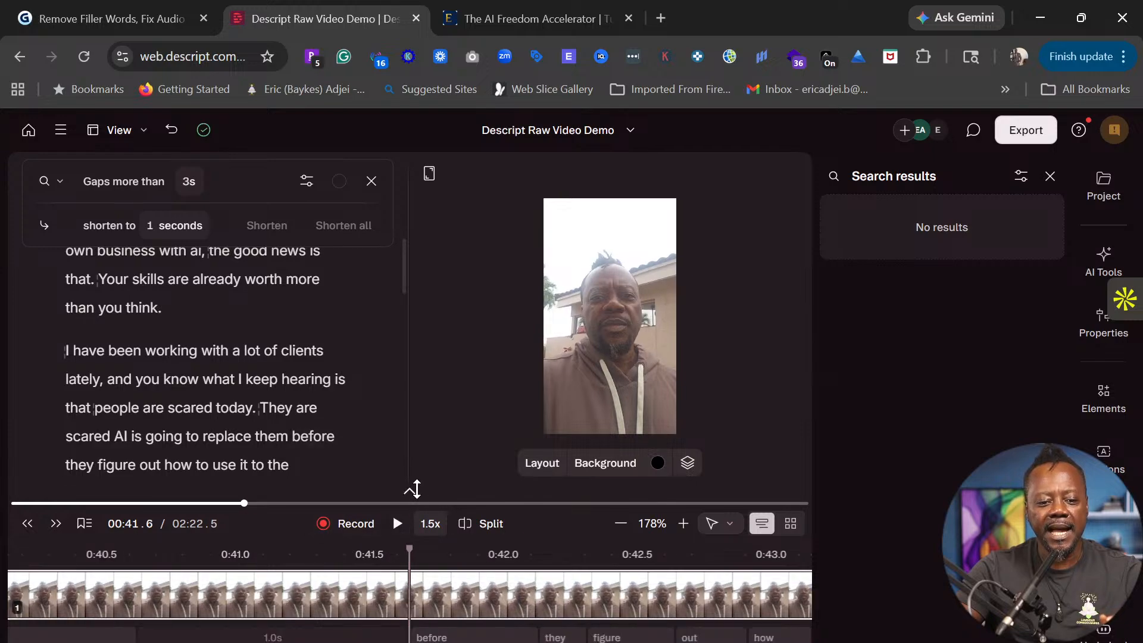
- Search for gaps over 1 second and shorten all six to 0.03 seconds
left_click_drag(413, 490, 403, 352)
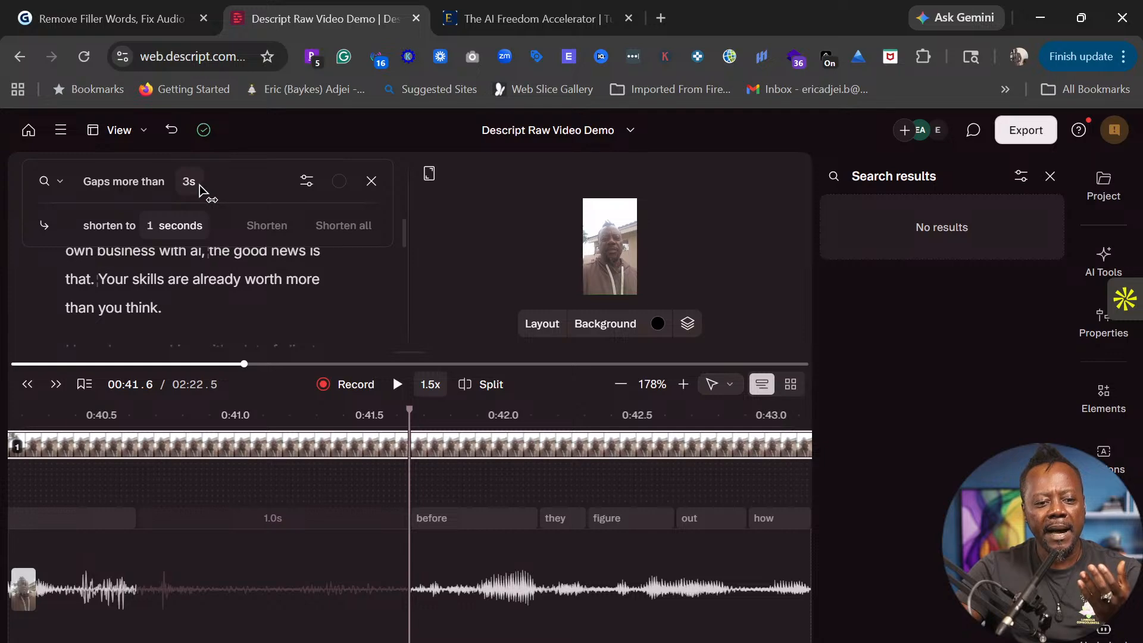
left_click(198, 186)
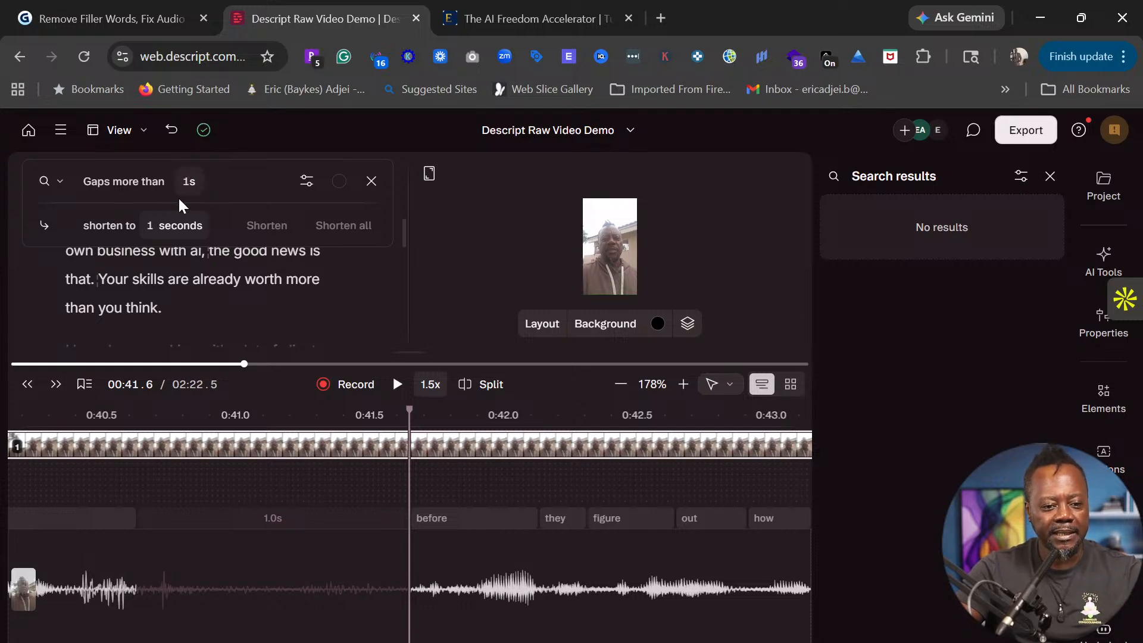
type("1")
left_click(160, 231)
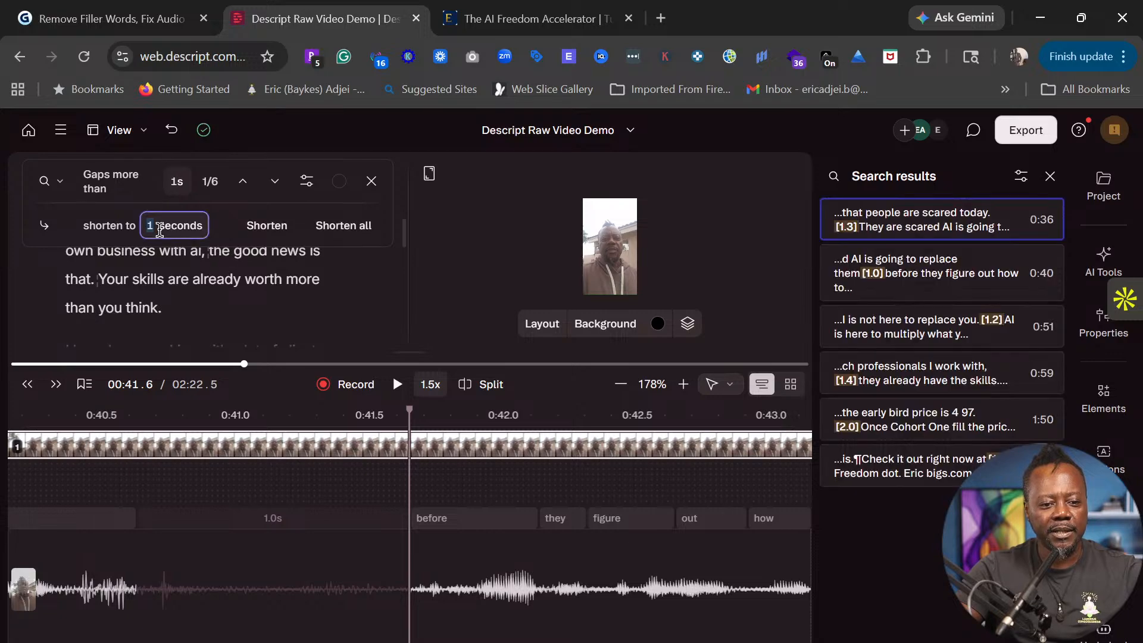
key("BackSpace")
type(".")
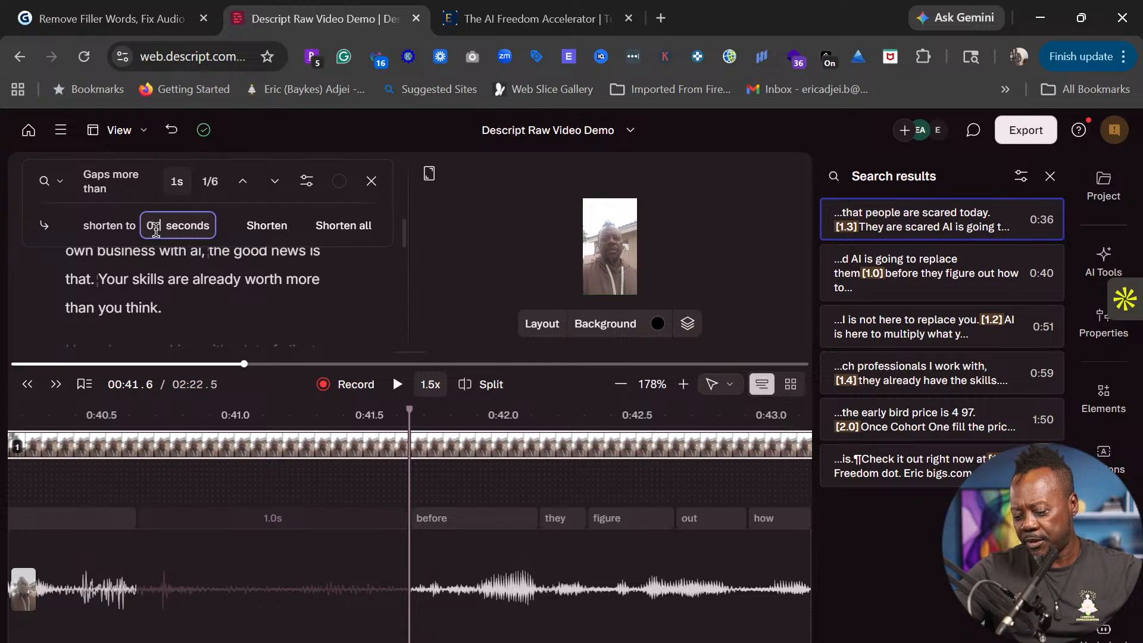
type("03")
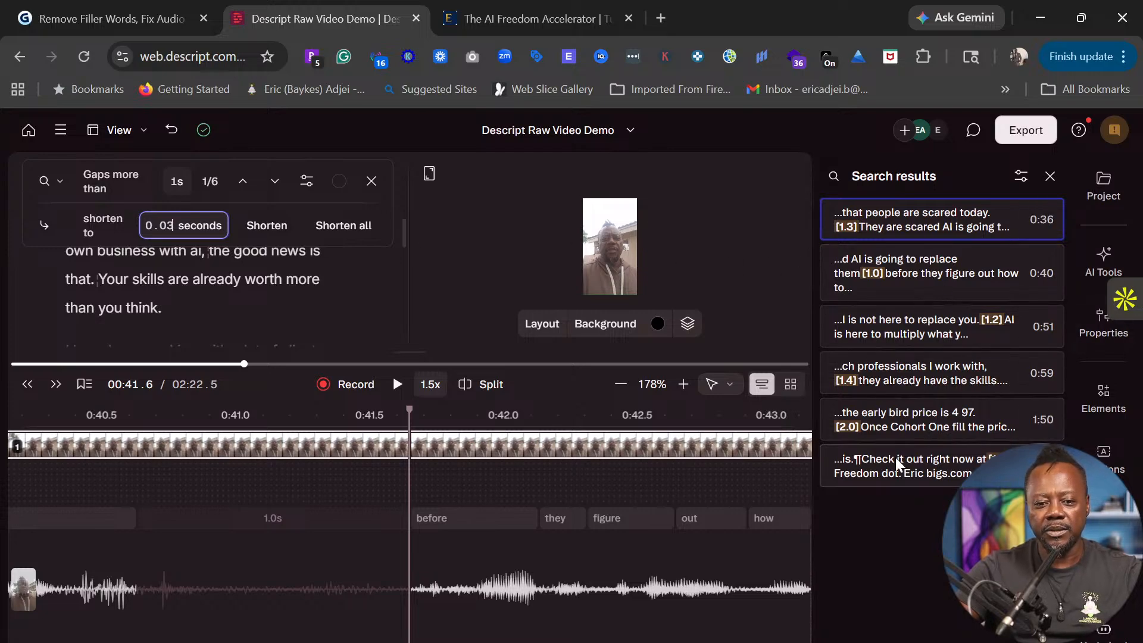
left_click(342, 229)
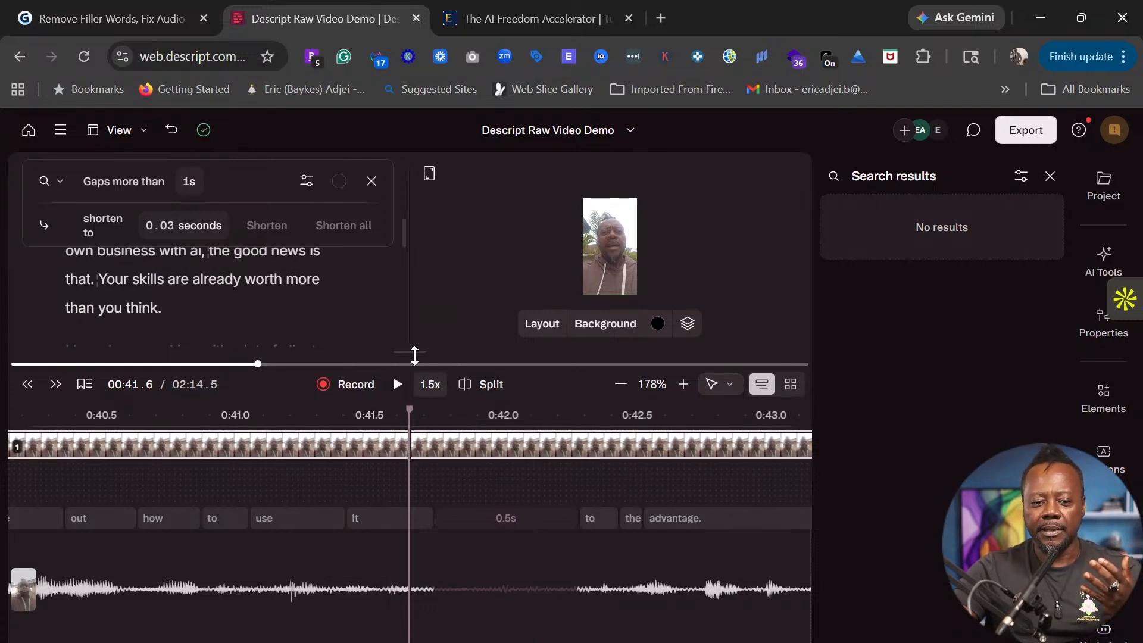
- Enlarge the timeline and drag a word's start slightly earlier
left_click_drag(412, 354, 421, 595)
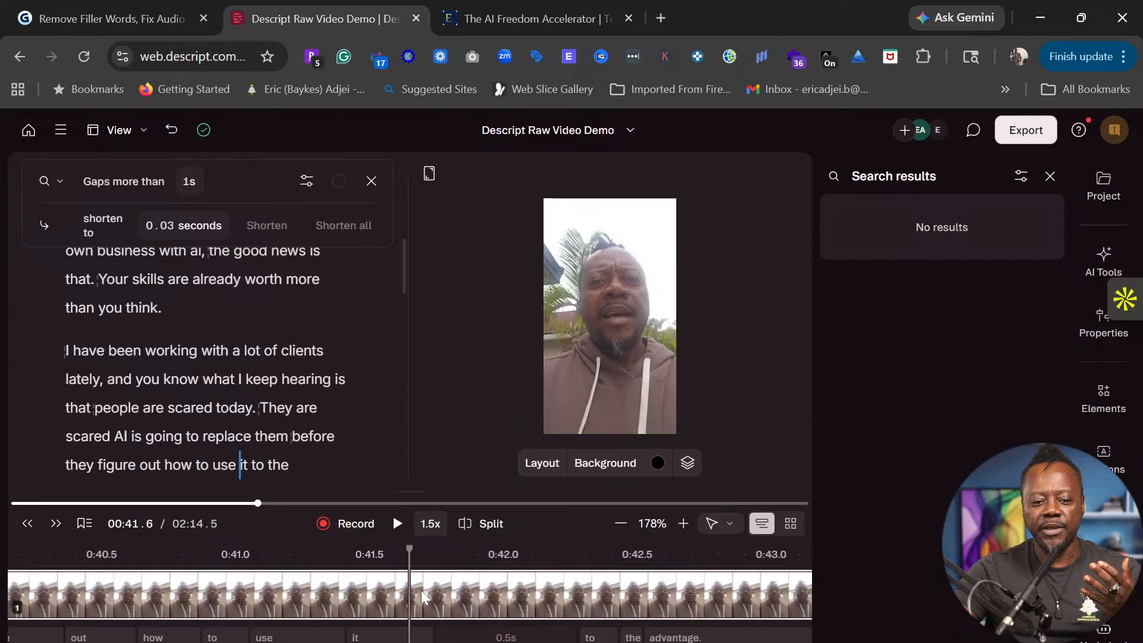
scroll(309, 375, "up", 5)
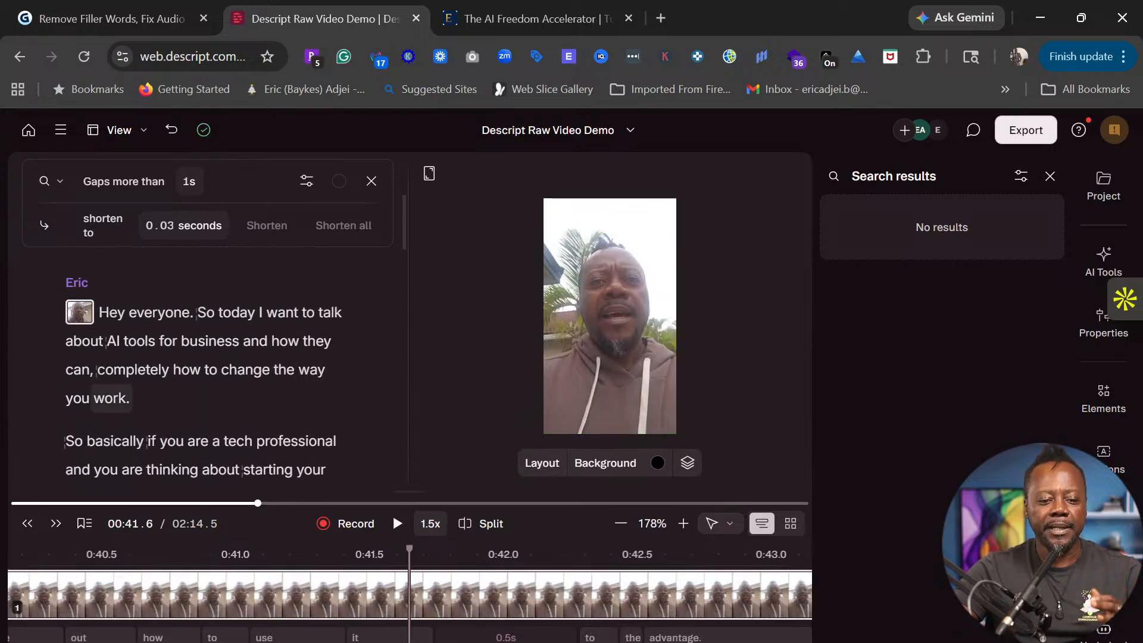
left_click_drag(412, 490, 416, 344)
left_click_drag(596, 510, 454, 521)
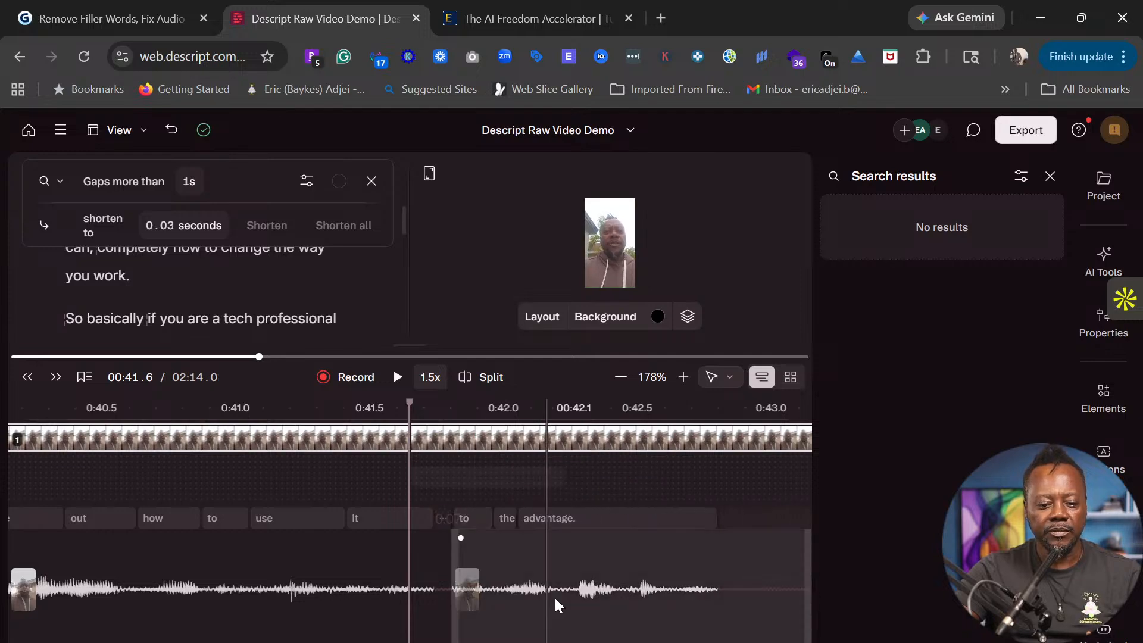
- With the Hand tool, pan to 0:41.5–0:44.0 and trim the pause before "So" to 0.2s
left_click(712, 384)
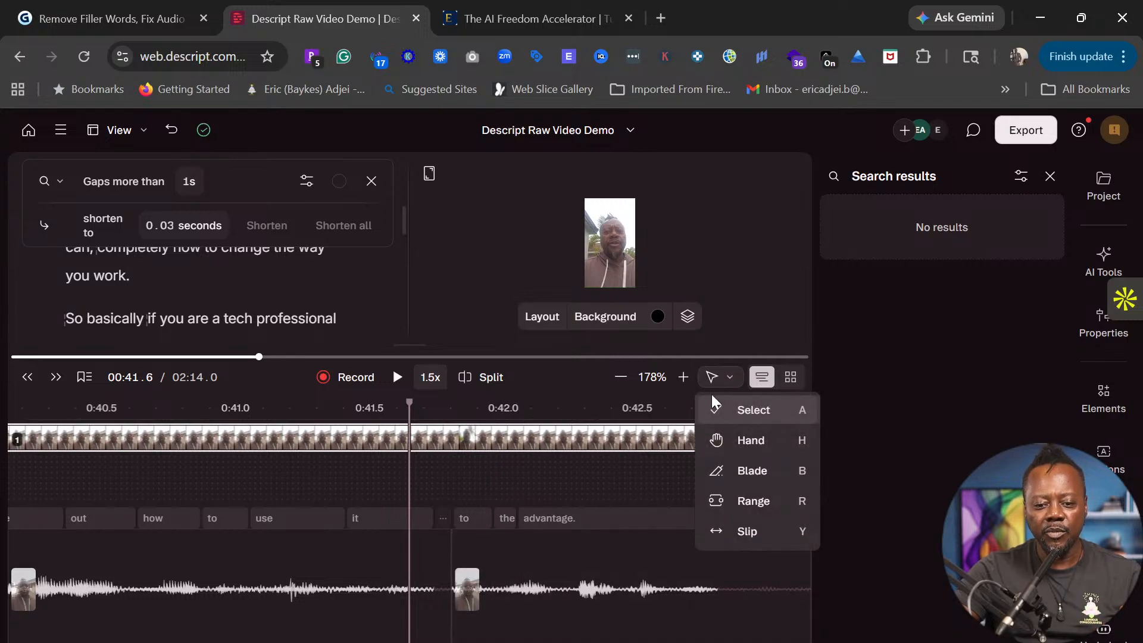
left_click(750, 443)
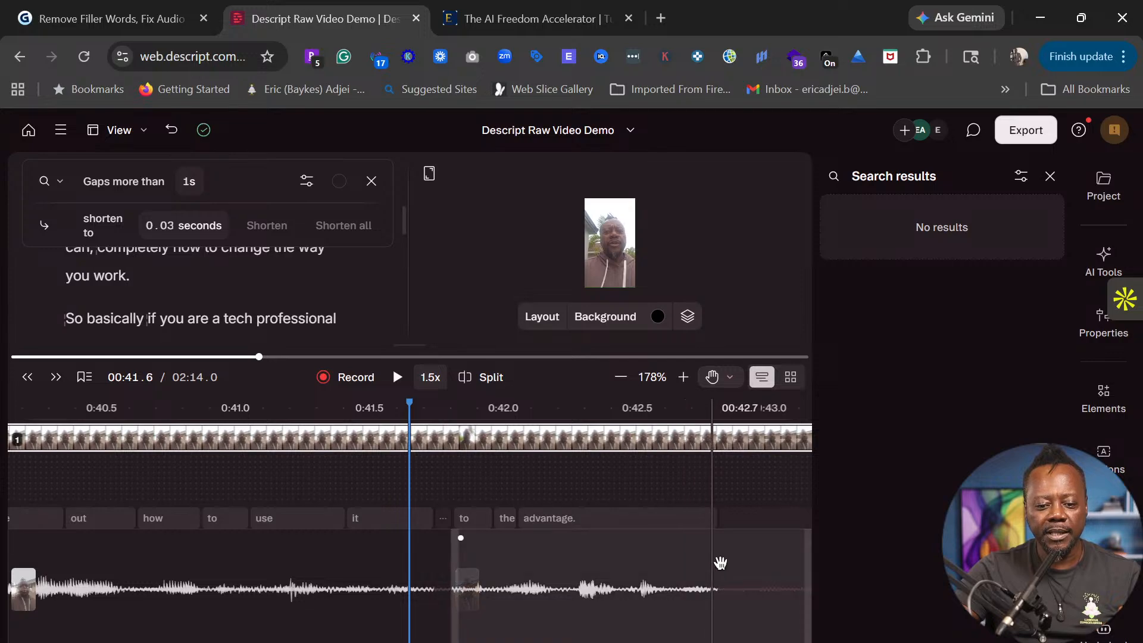
left_click_drag(730, 563, 400, 538)
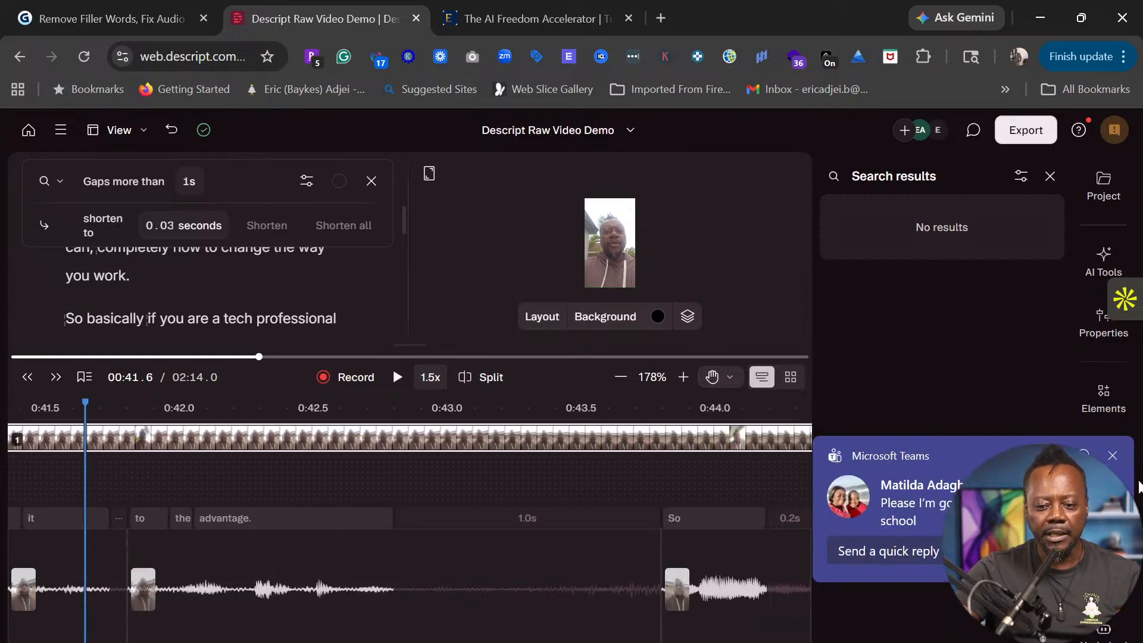
left_click(1112, 456)
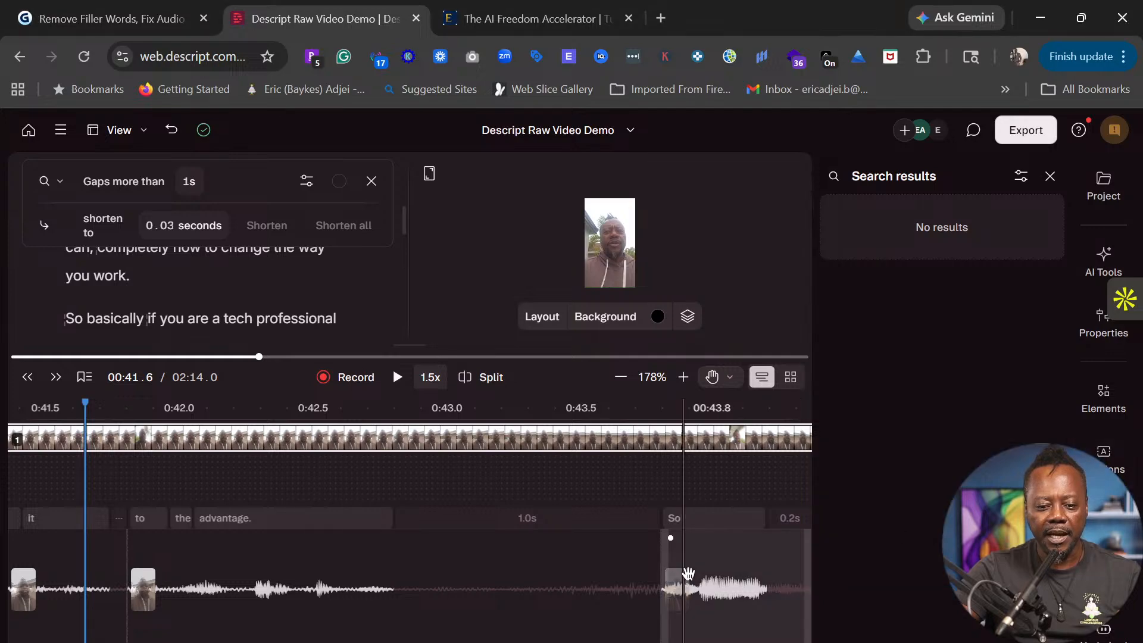
left_click_drag(670, 519, 479, 523)
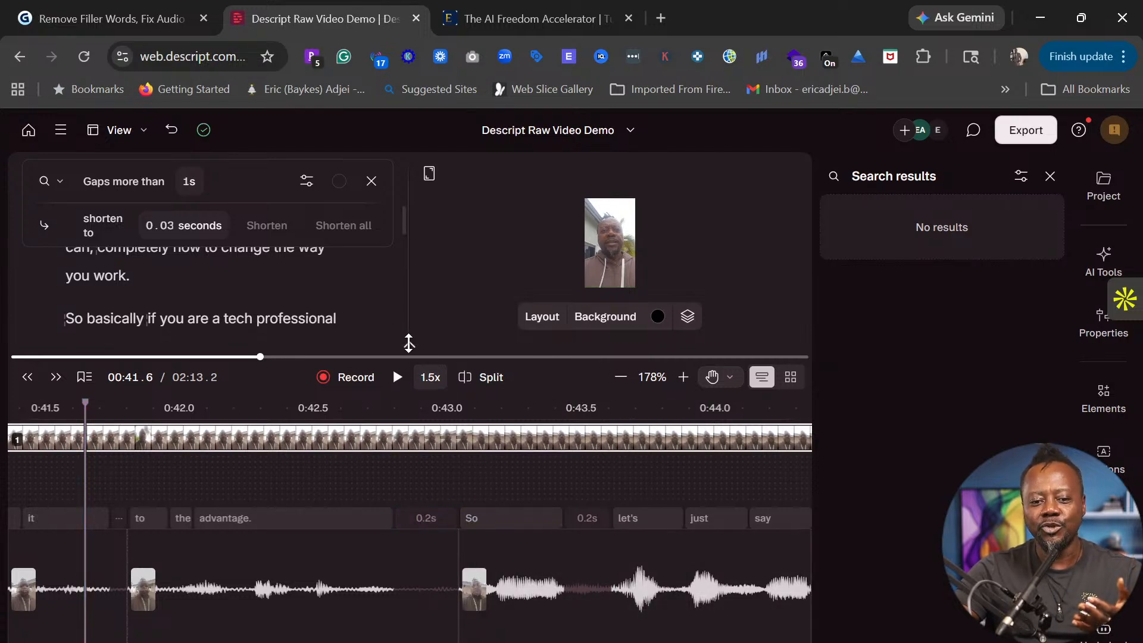
left_click_drag(408, 343, 400, 628)
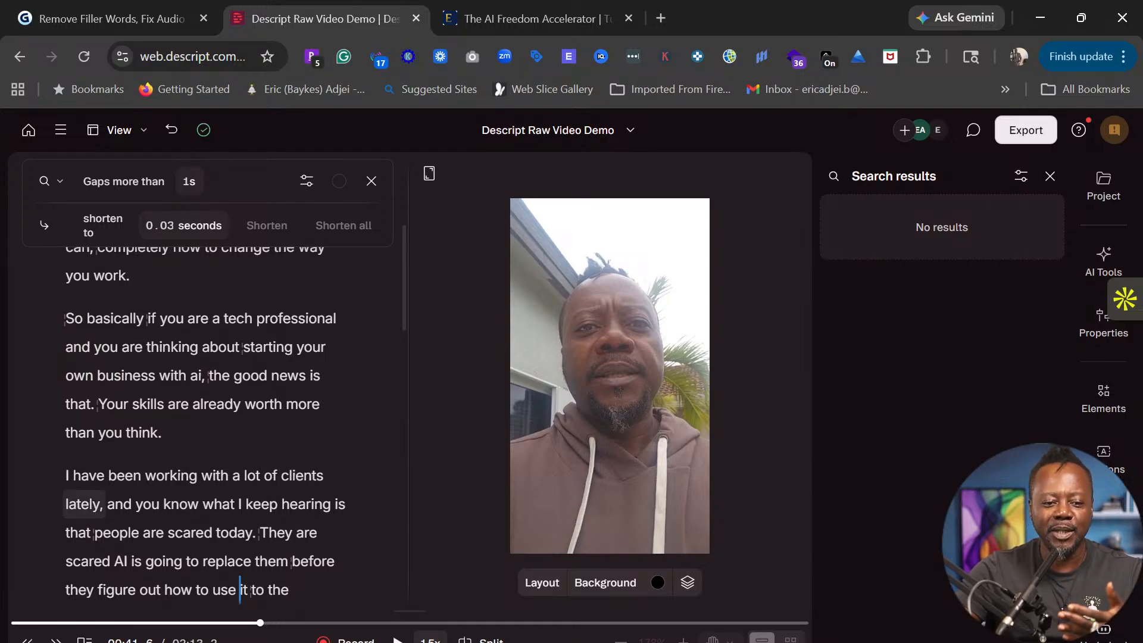
- Jump back to the opening words and replay the start of the video
left_click(216, 404)
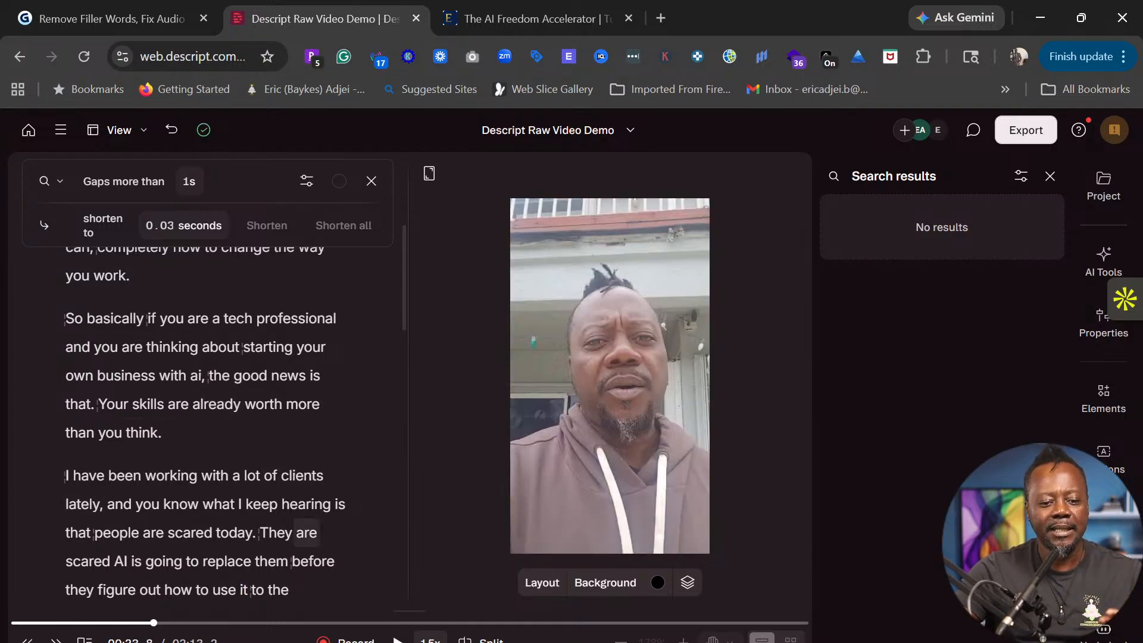
scroll(302, 503, "up", 1)
scroll(238, 441, "up", 3)
left_click(159, 312)
key("space")
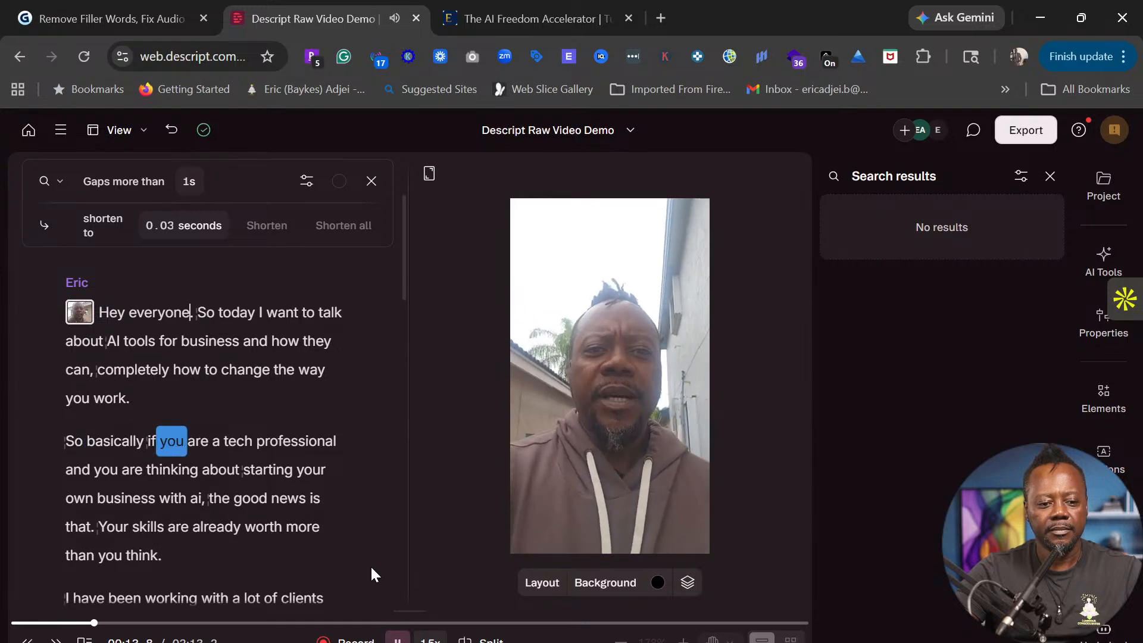
key("space")
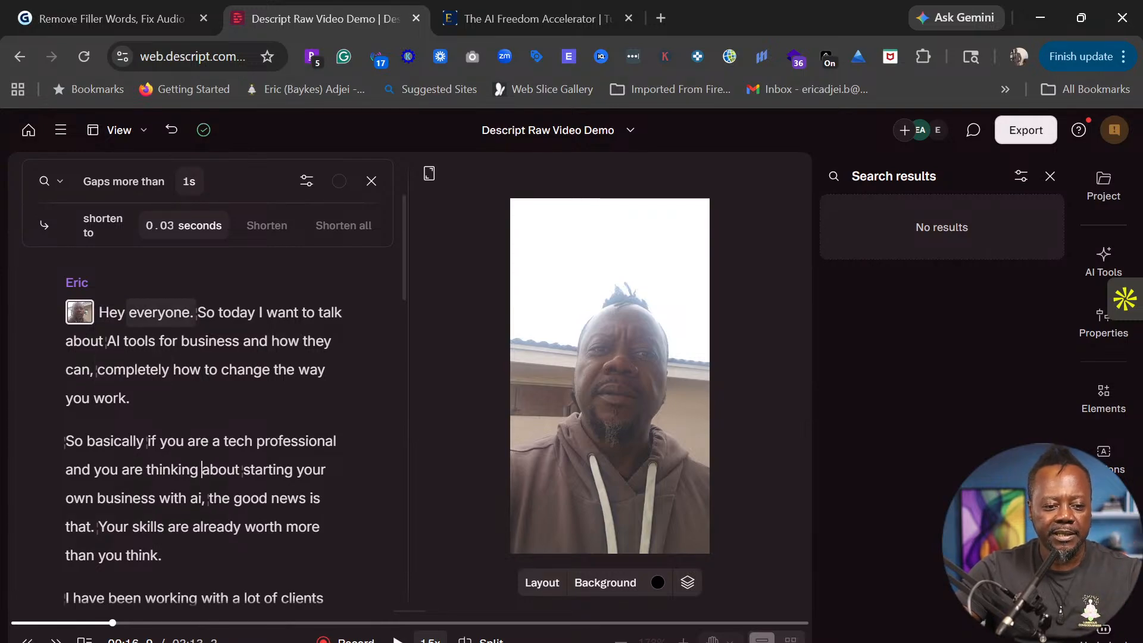
- Replay from "everyone" and select the stumbled phrase "how they can, completely"
left_click(131, 313)
key("space")
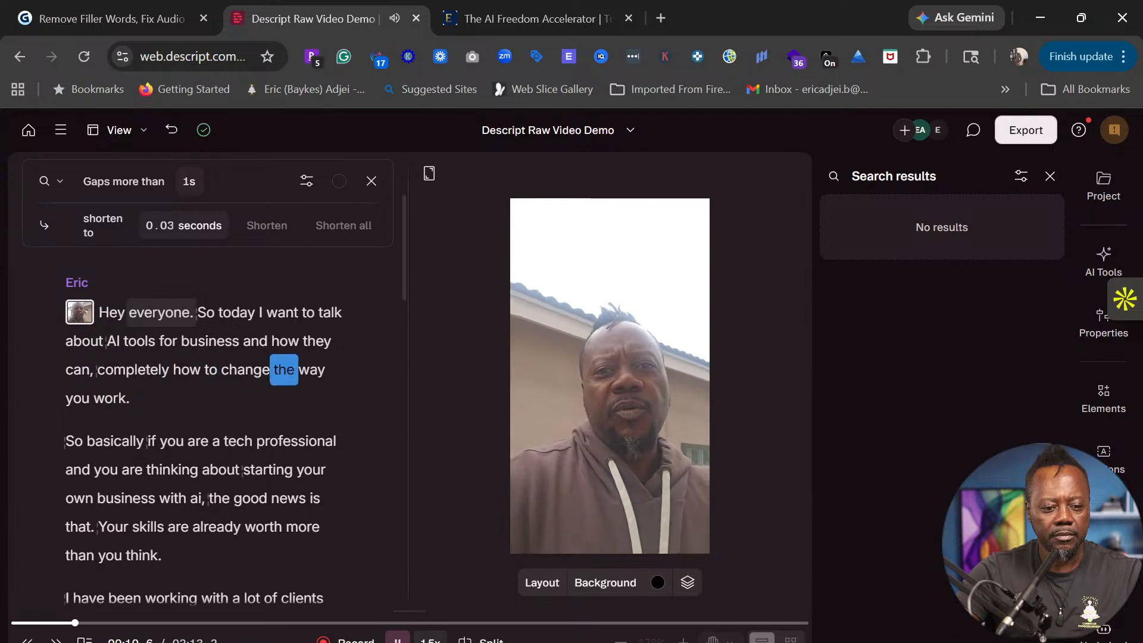
key("space")
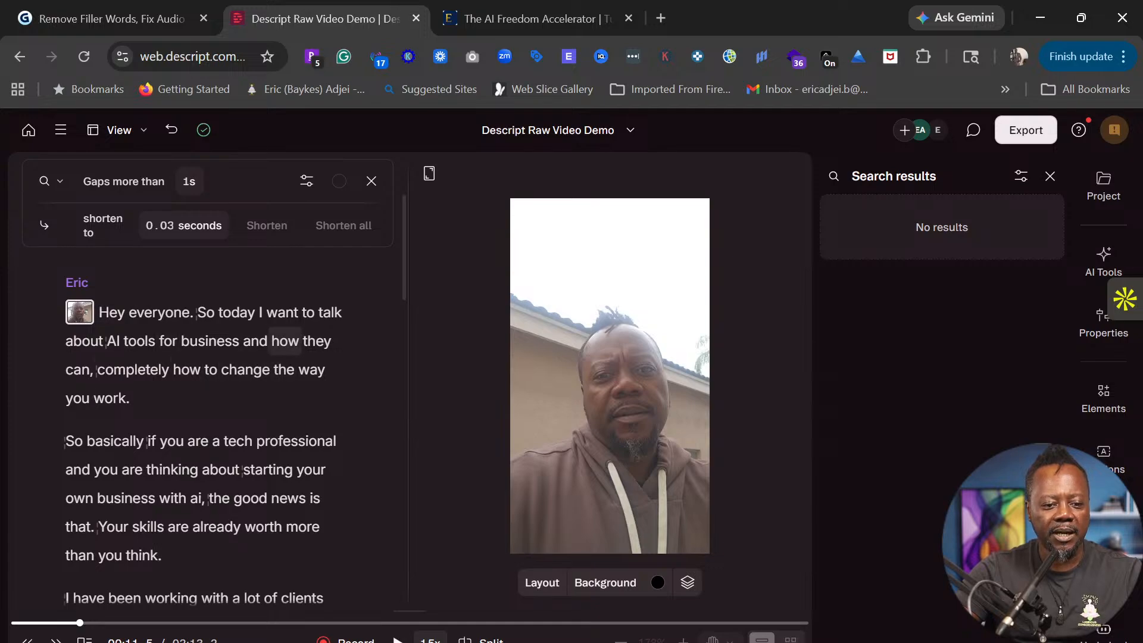
left_click_drag(280, 341, 180, 370)
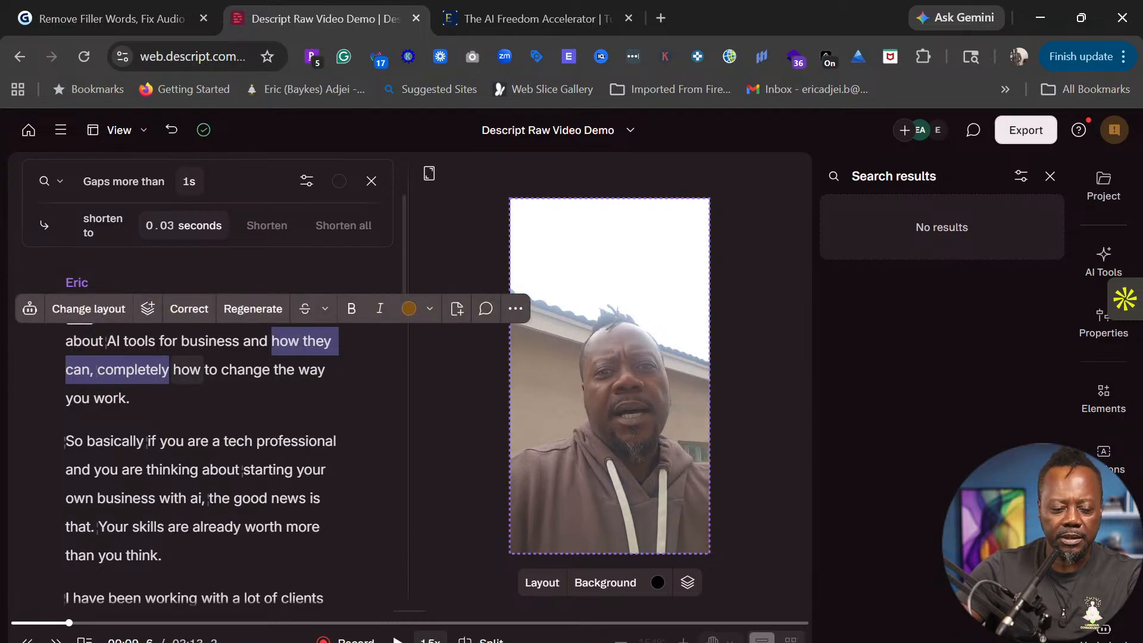
- Delete the stumbled words and play back from 'business' to check the edited opening
key("BackSpace")
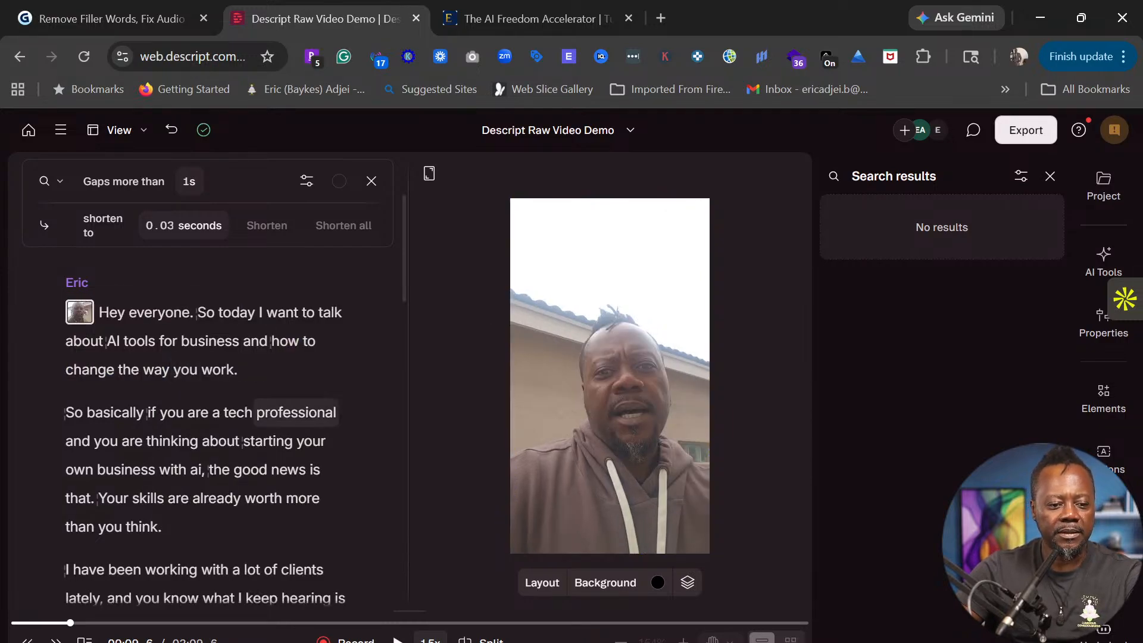
left_click(182, 340)
key("space")
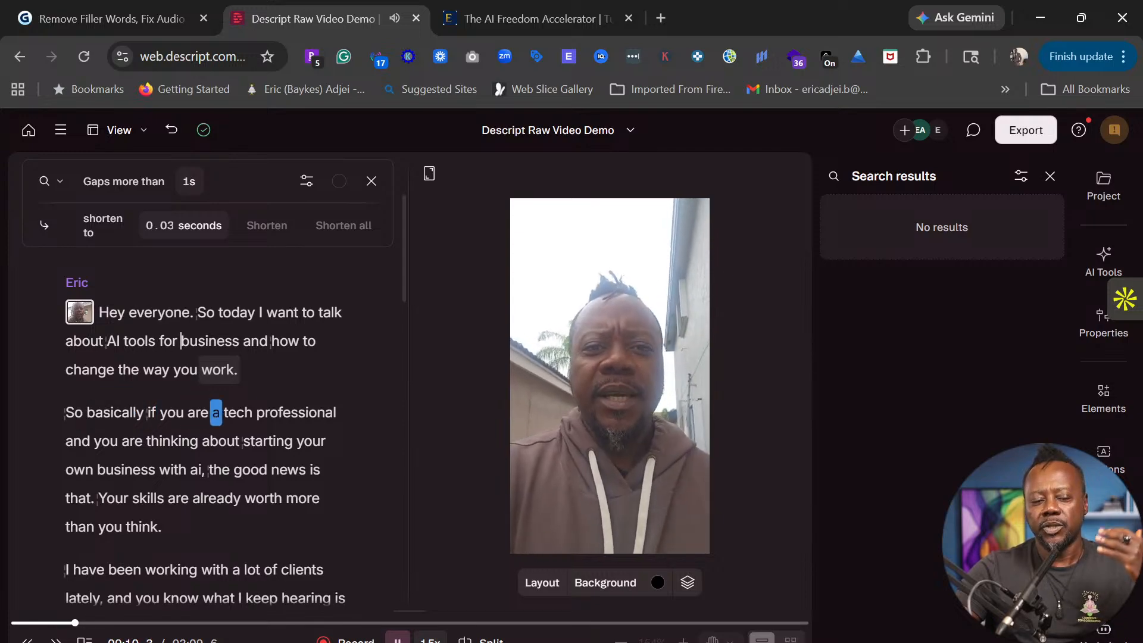
- Stop playback, scroll to the call-to-action paragraph, and select 'AI Freedom dot.'
key("space")
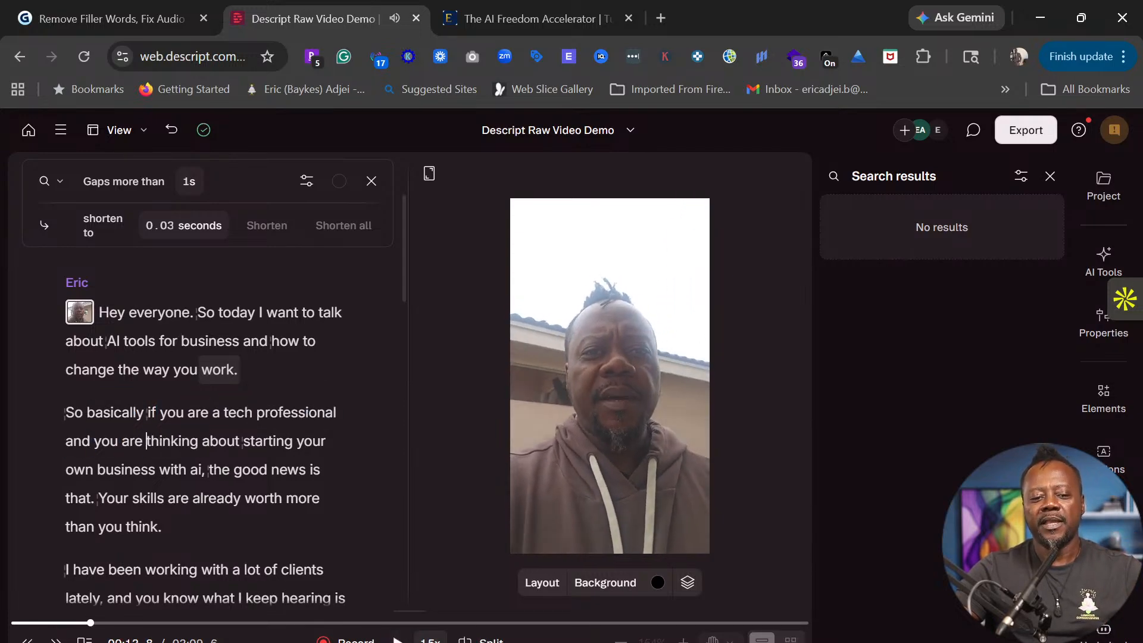
scroll(207, 417, "down", 1)
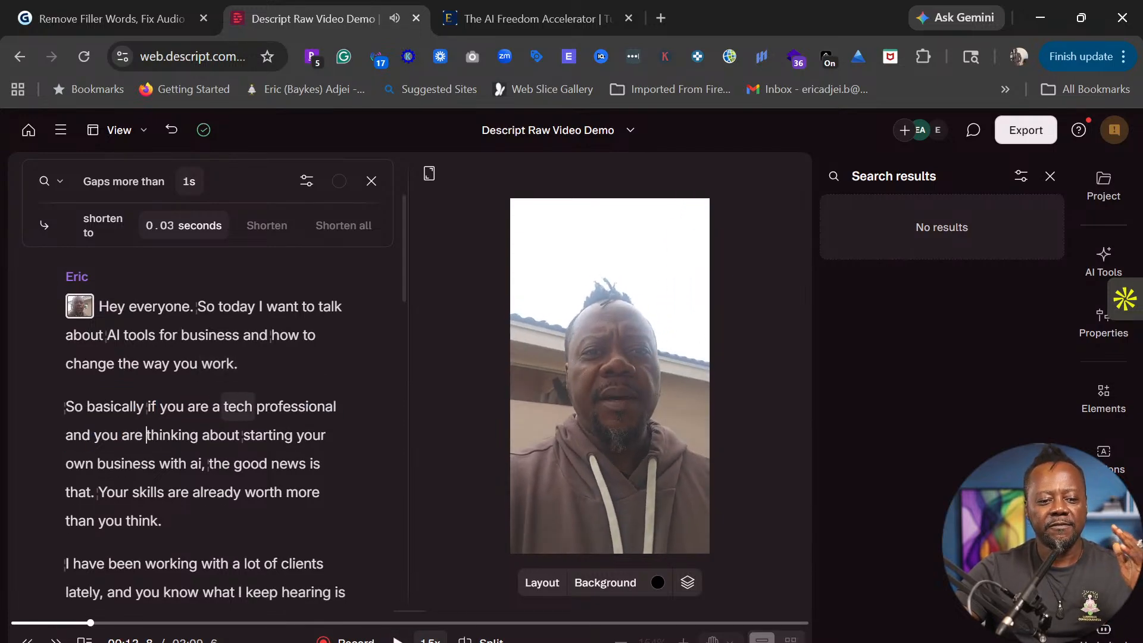
scroll(207, 417, "up", 1)
scroll(207, 417, "down", 4)
scroll(174, 428, "down", 8)
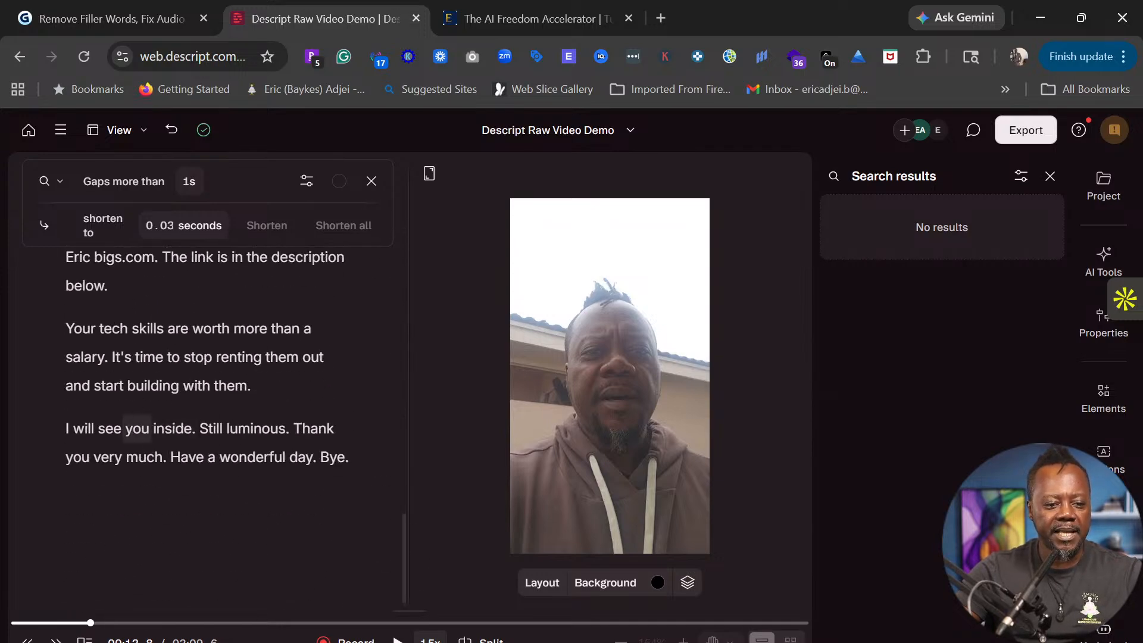
scroll(173, 357, "up", 2)
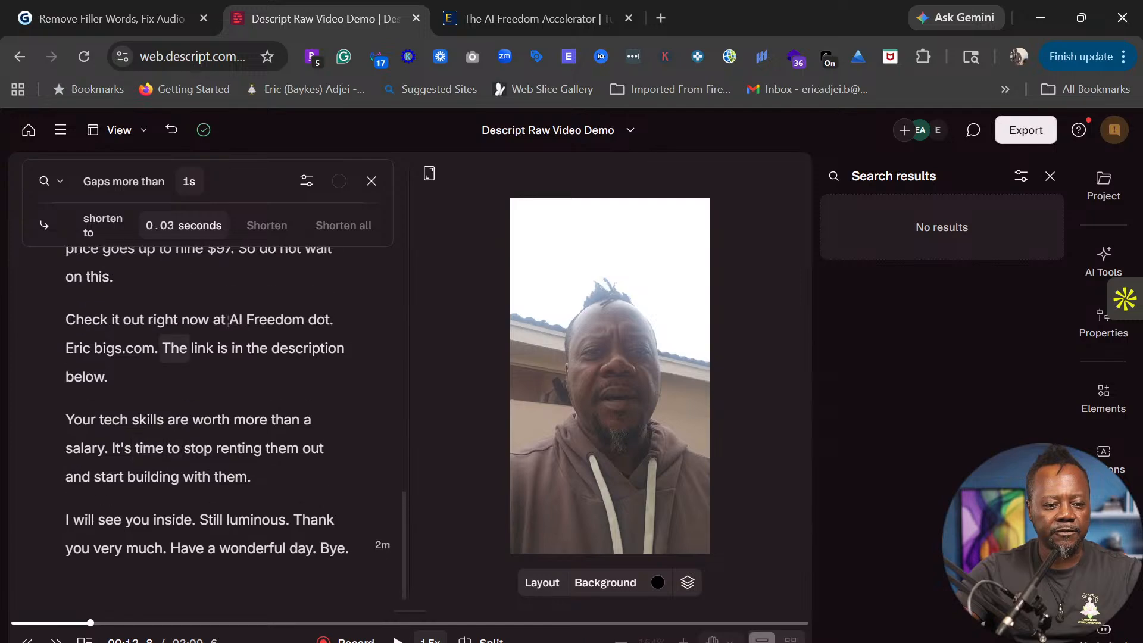
mouse_move(228, 407)
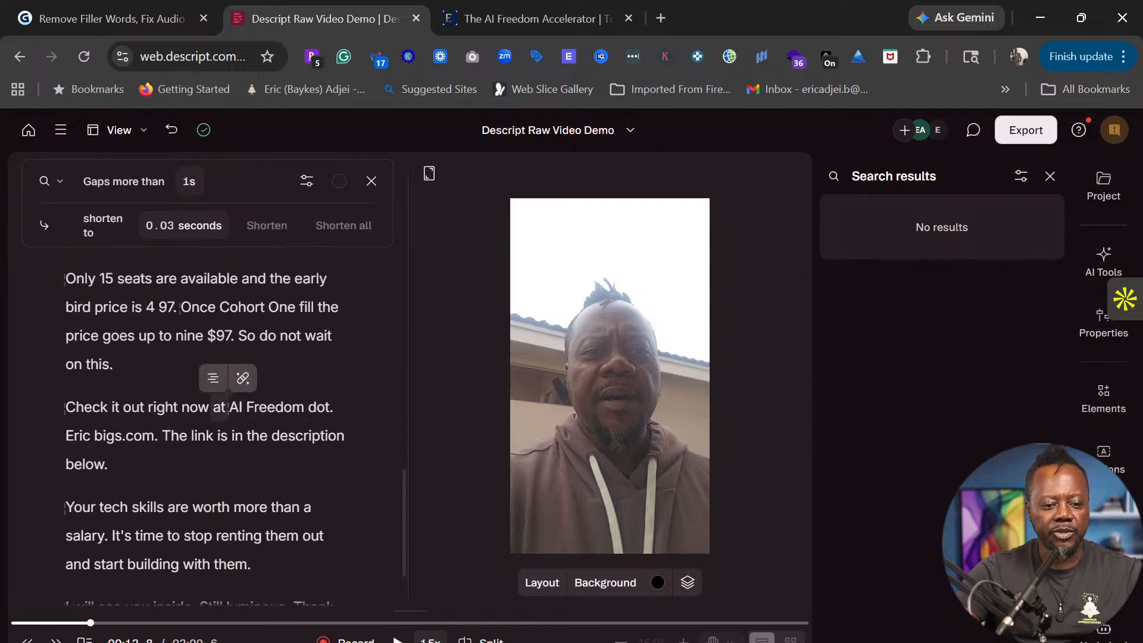
left_click_drag(230, 407, 333, 407)
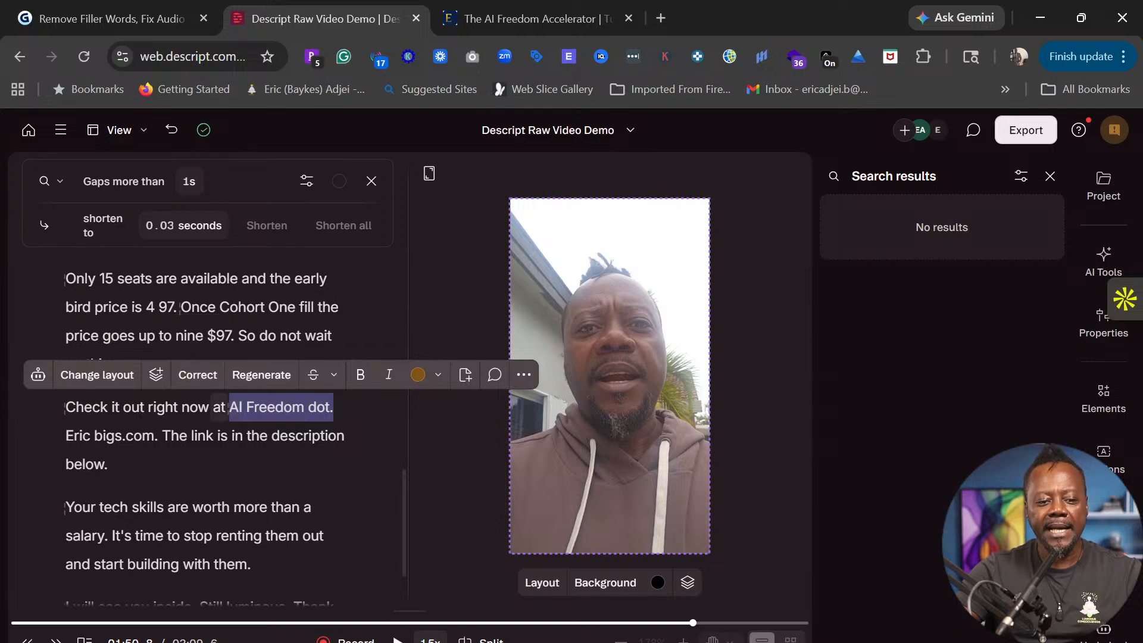
- Correct 'AI Freedom dot.' to aifreedom.com, then select the misspelled address after it
left_click(202, 375)
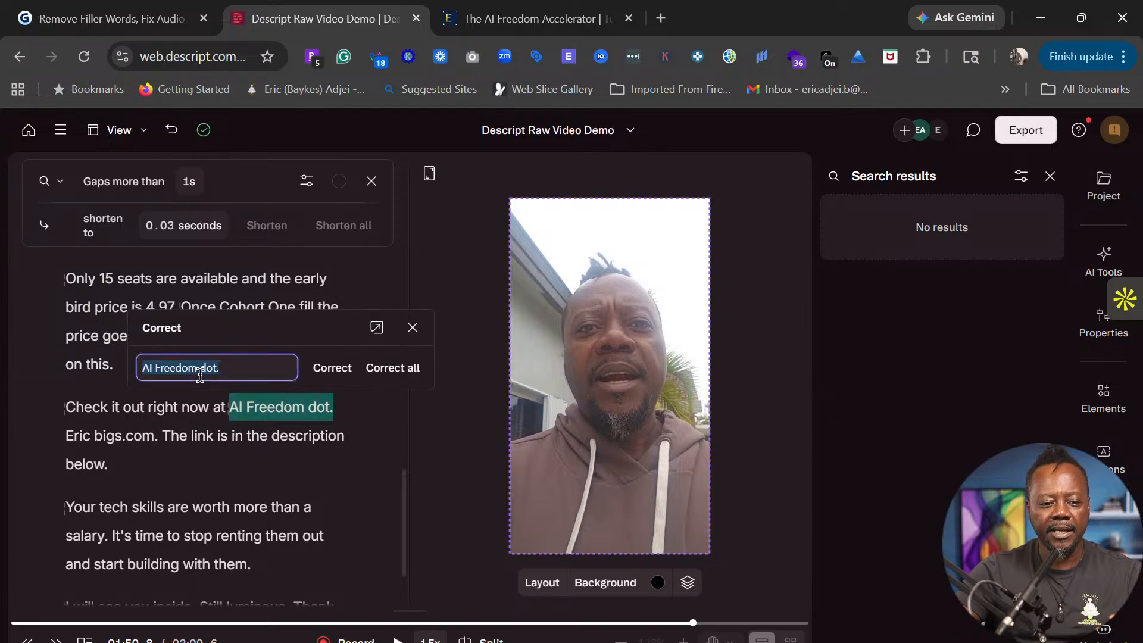
left_click(231, 373)
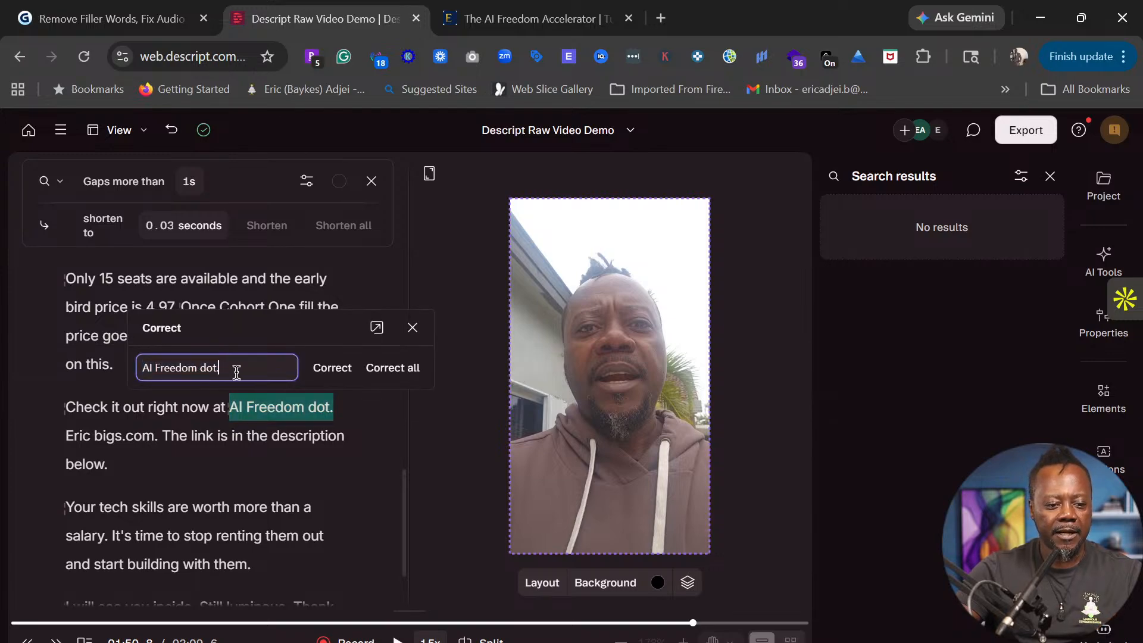
key("ctrl+a")
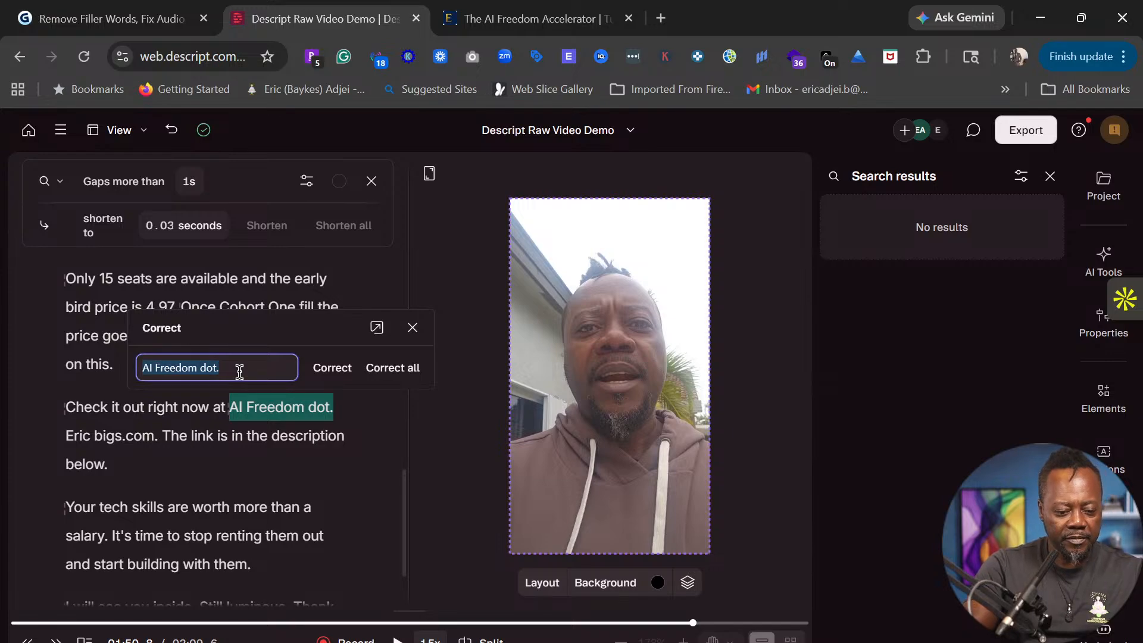
type("aifreedom")
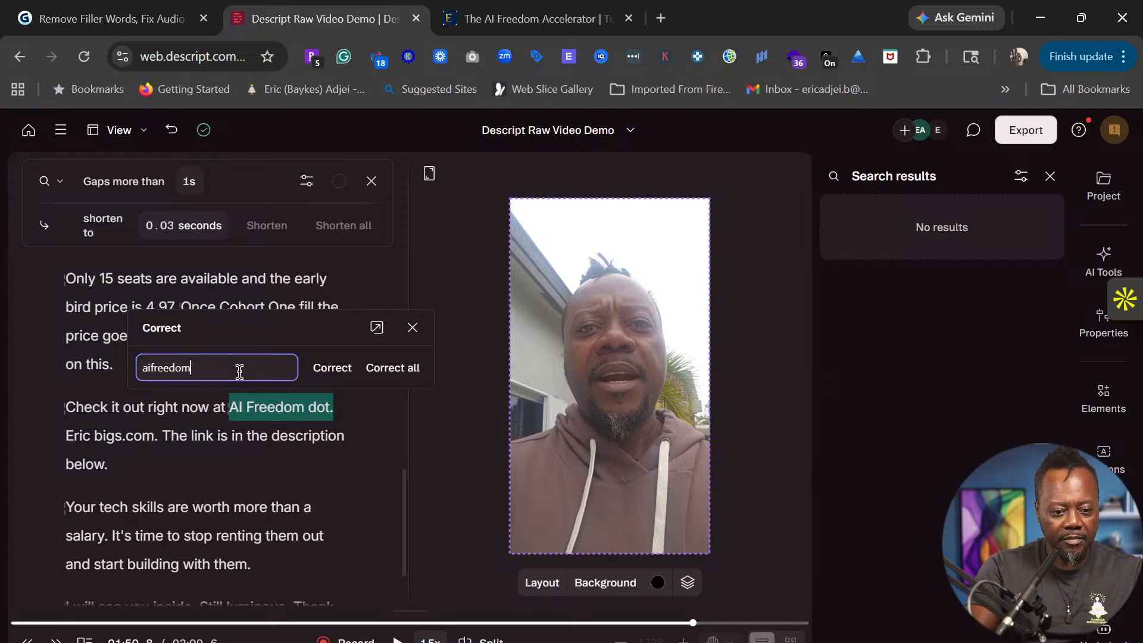
type(".com")
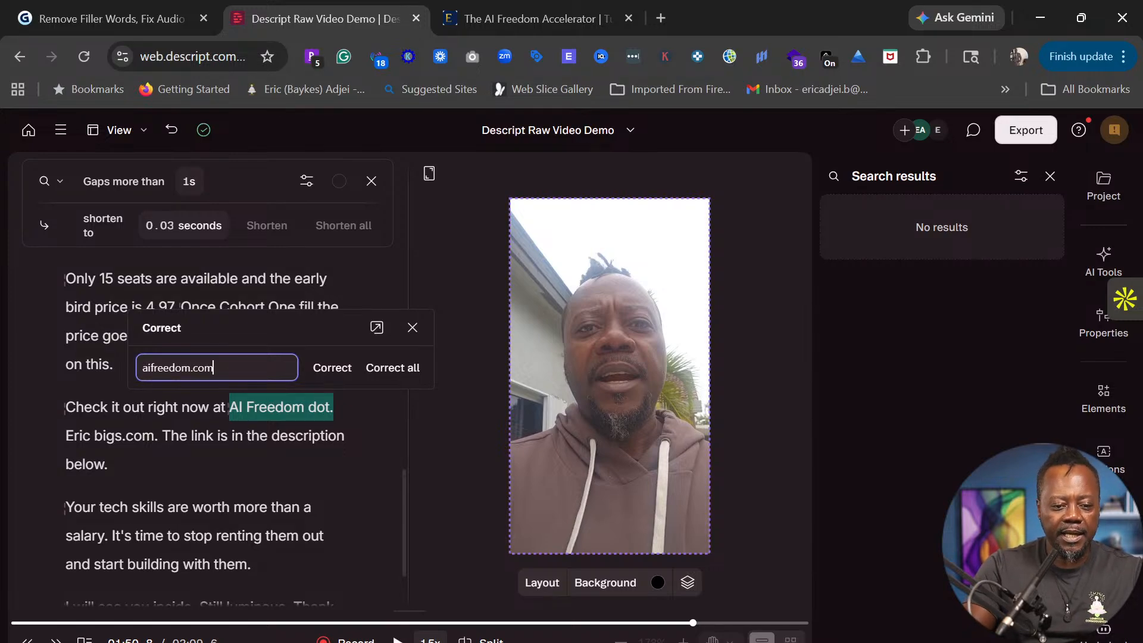
key("Return")
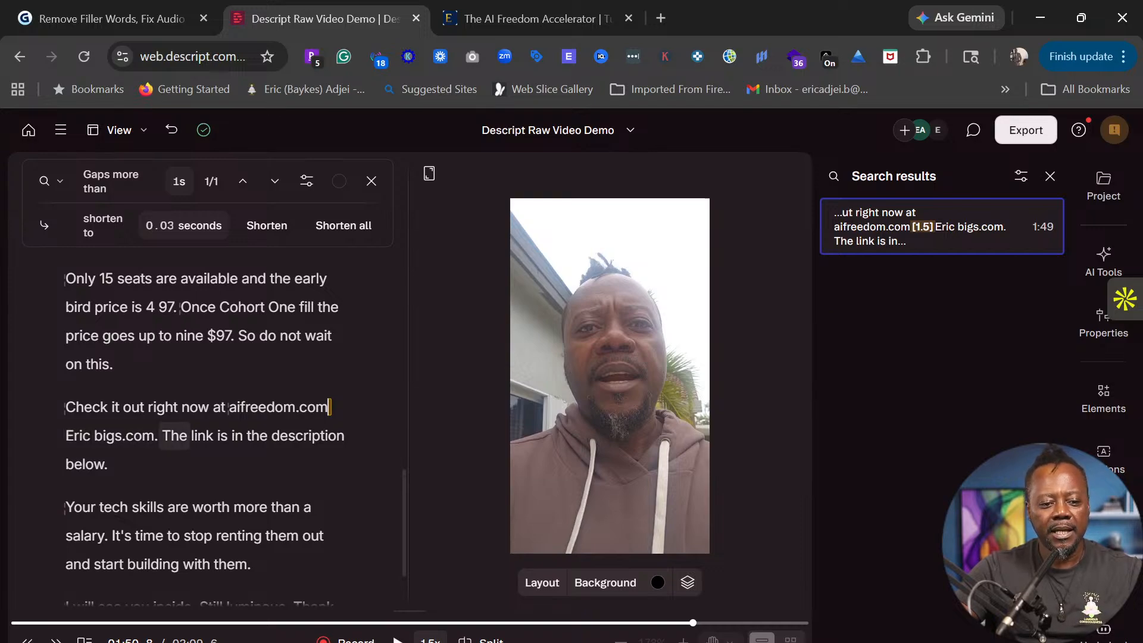
left_click_drag(154, 440, 64, 439)
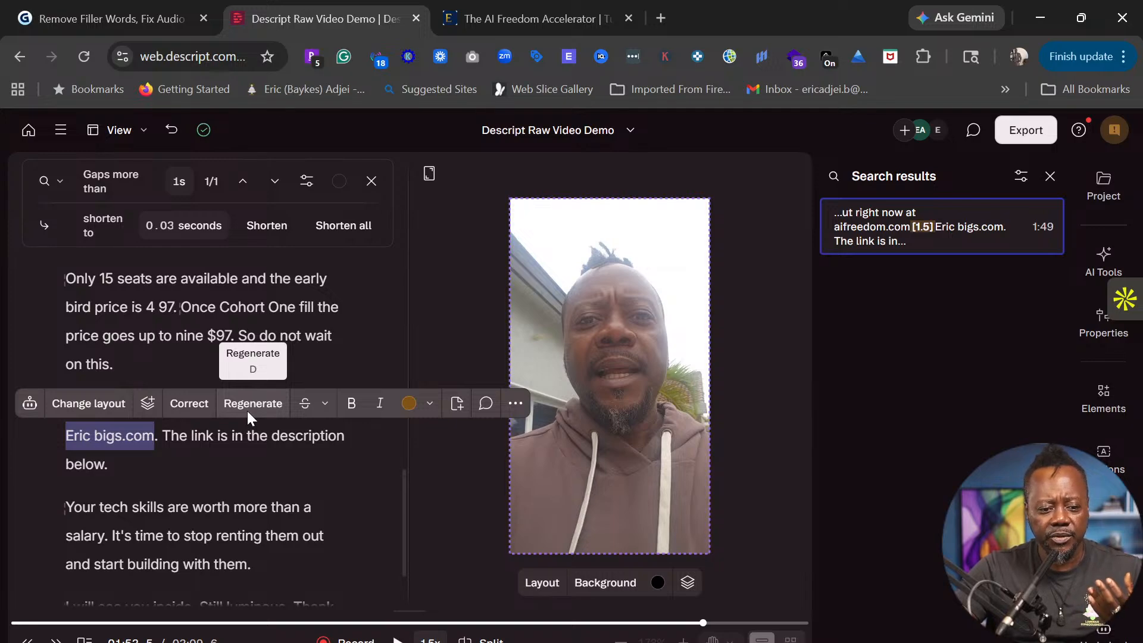
- Correct the misspelled web address to the presenter's domain and select it for regeneration
left_click(189, 405)
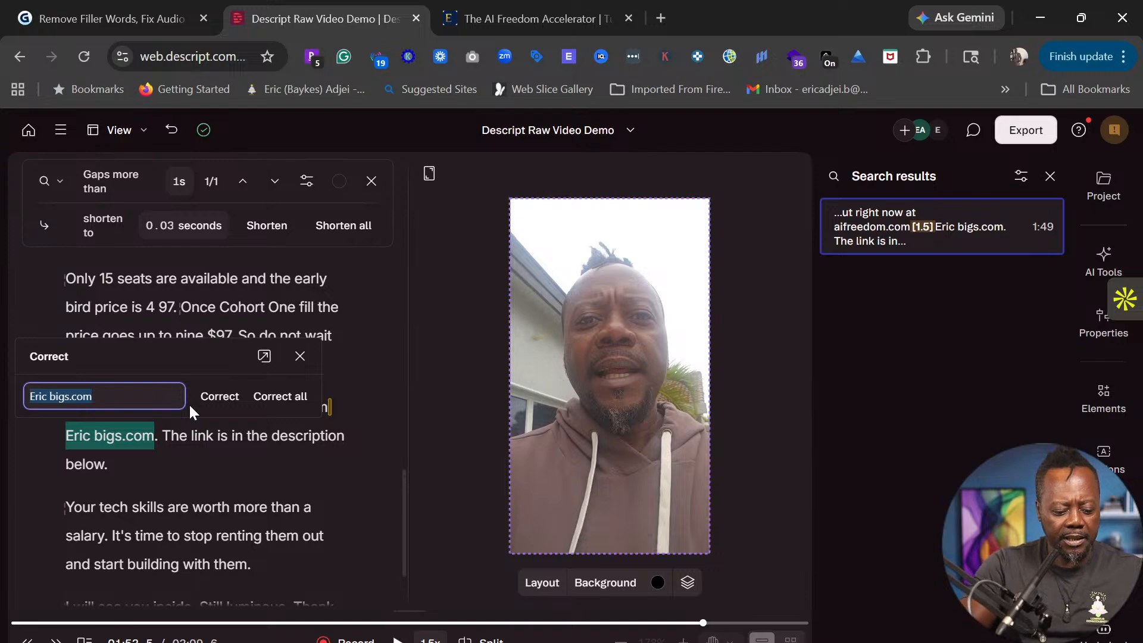
type("Ericbayk")
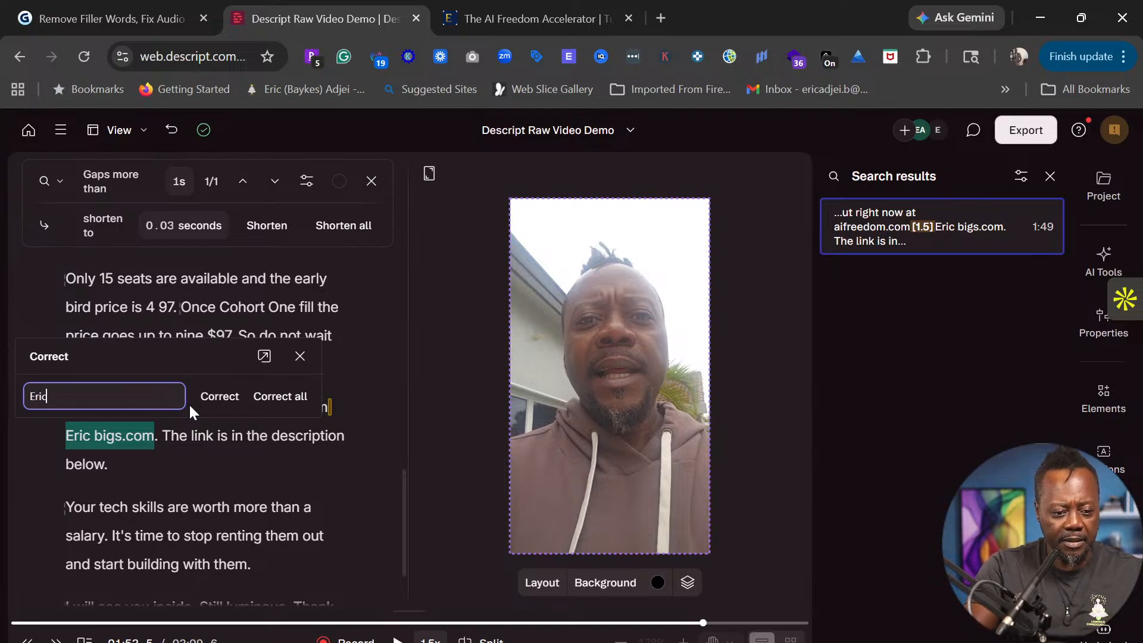
type("es")
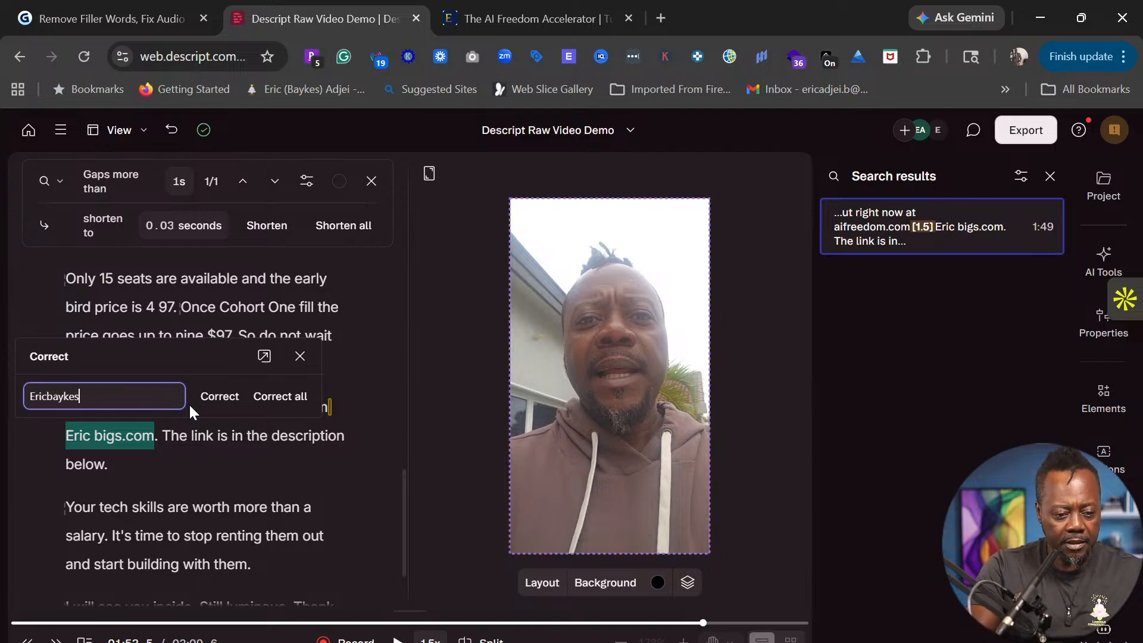
type(".com")
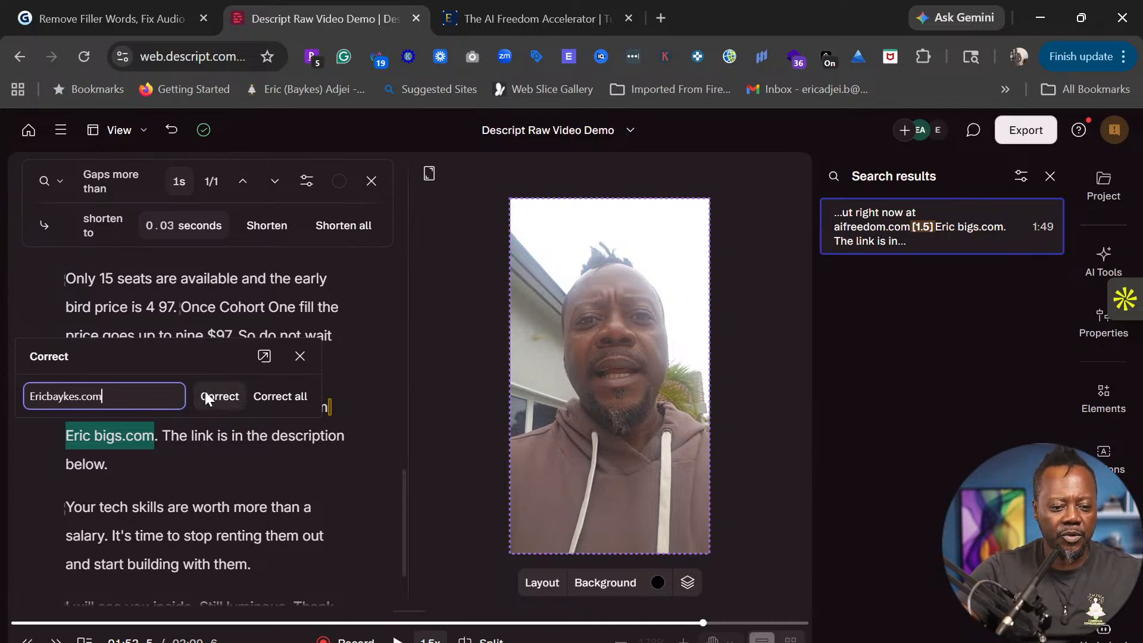
left_click(207, 394)
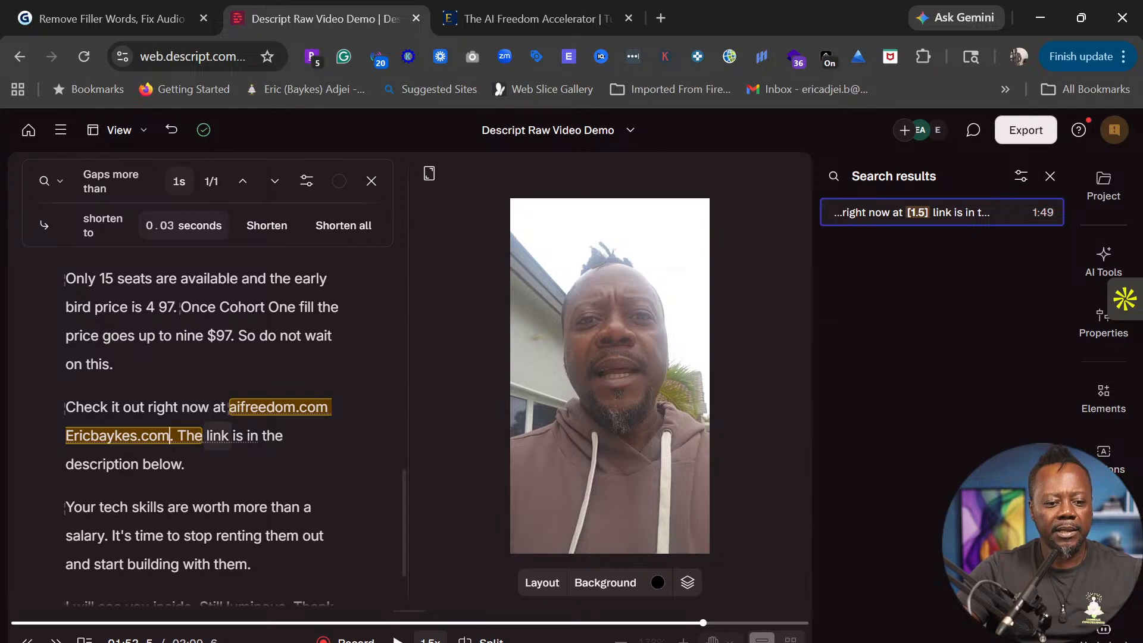
left_click(208, 436)
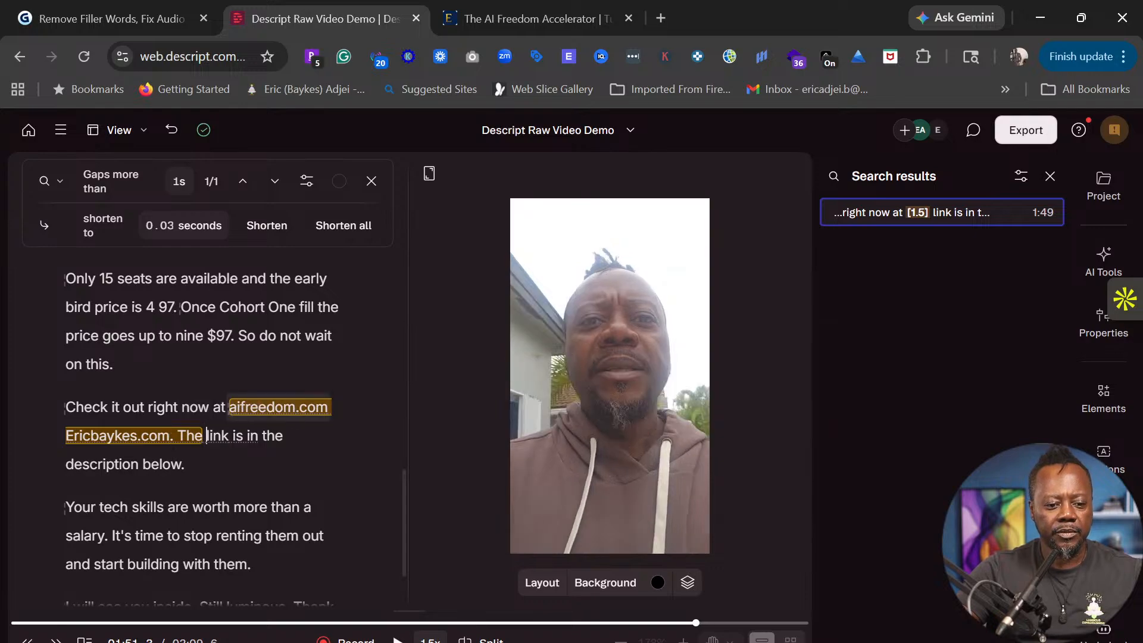
left_click_drag(66, 435, 173, 435)
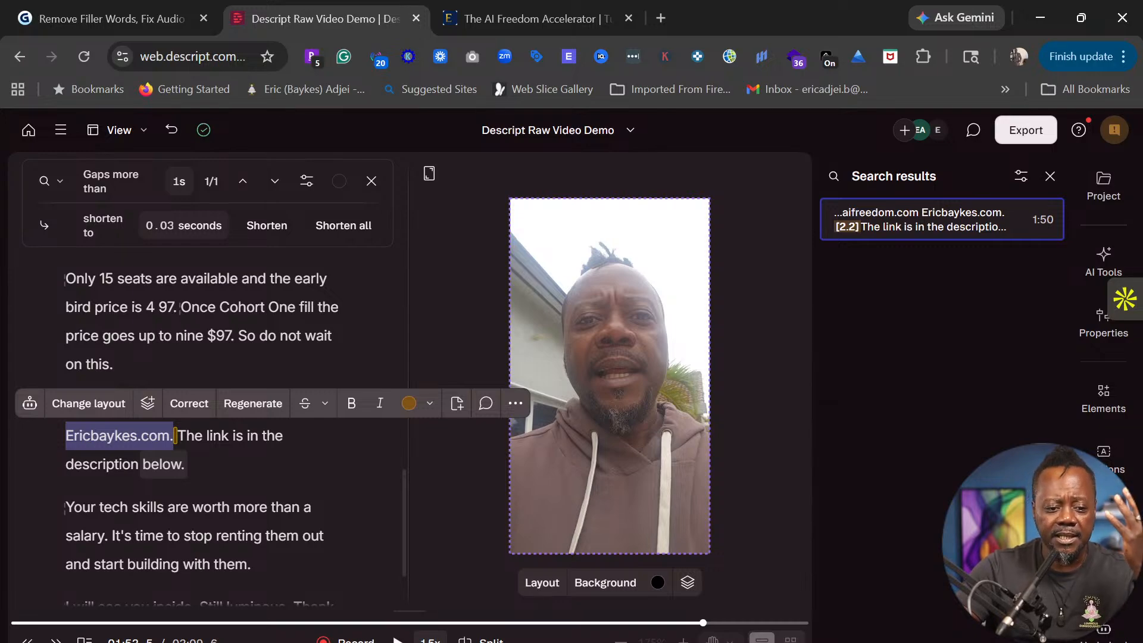
- Regenerate the corrected address phrase with video, consenting to face modification
left_click(261, 404)
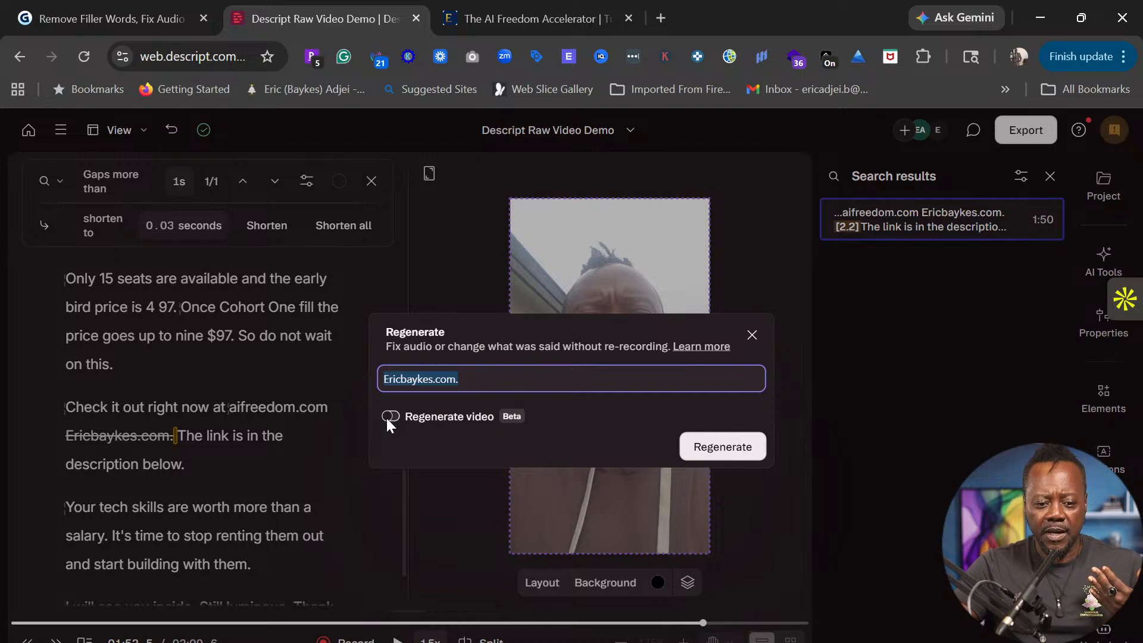
left_click(389, 416)
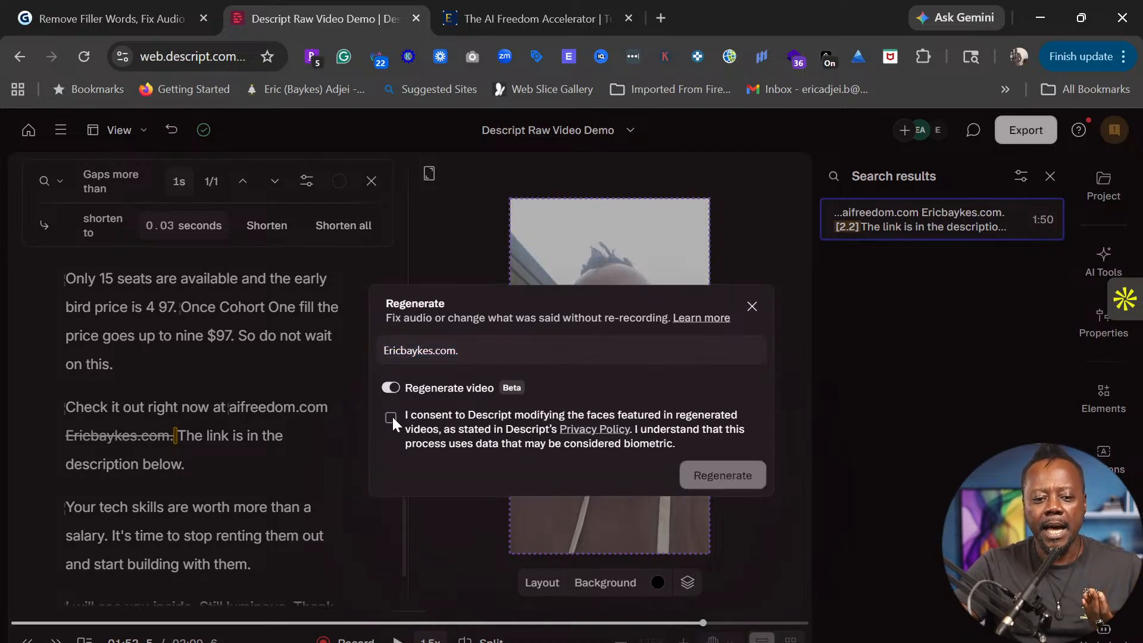
left_click(390, 417)
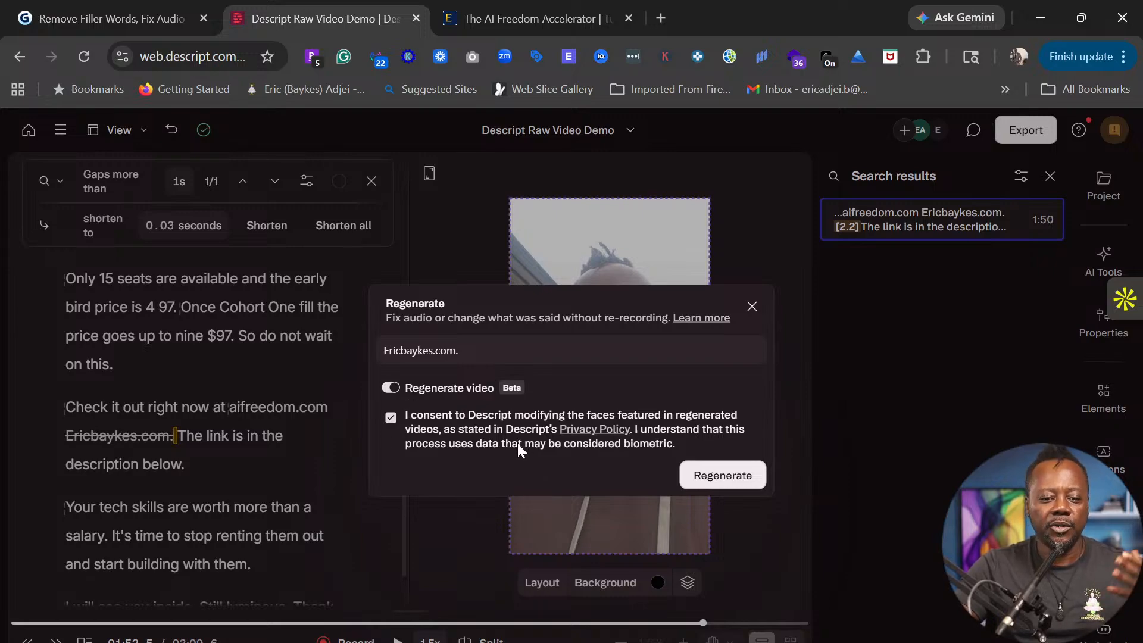
left_click(720, 476)
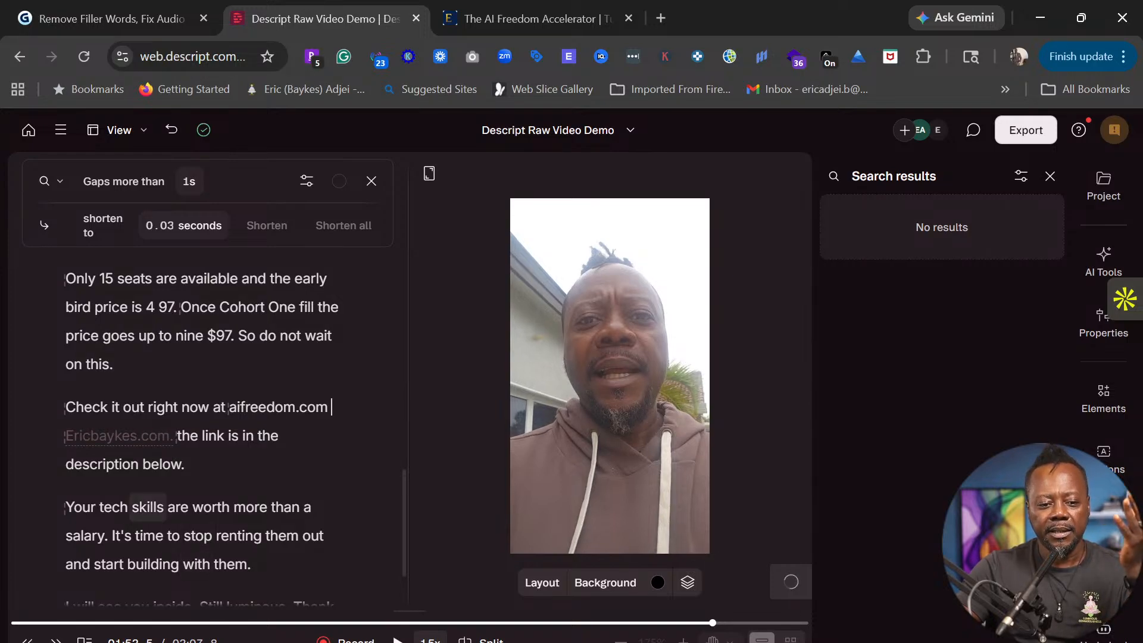
left_click(69, 407)
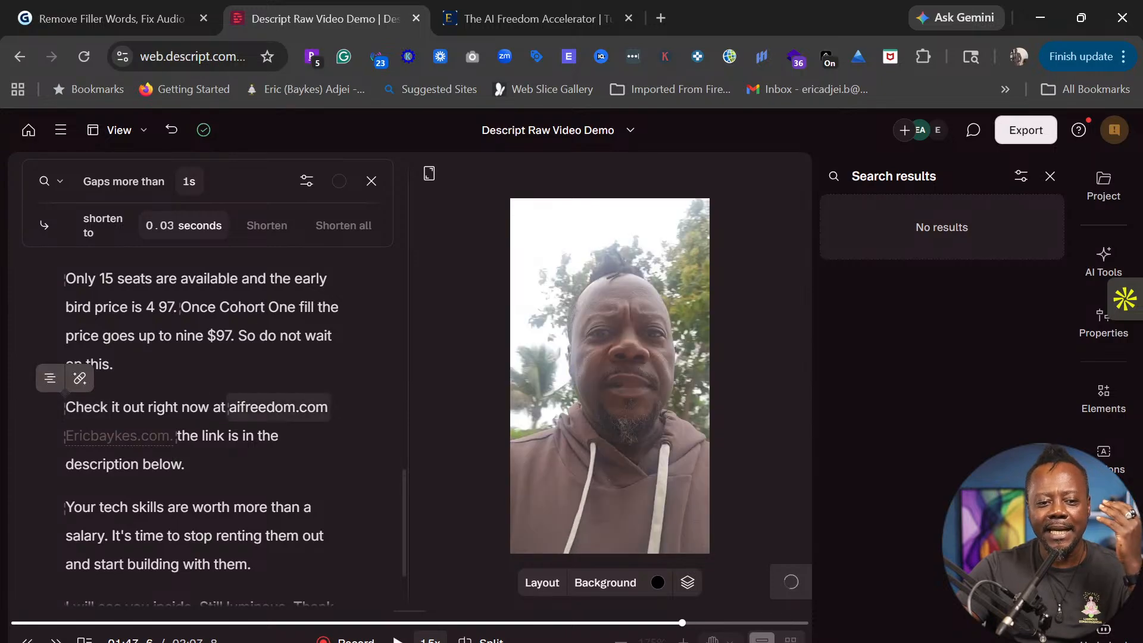
scroll(219, 407, "up", 15)
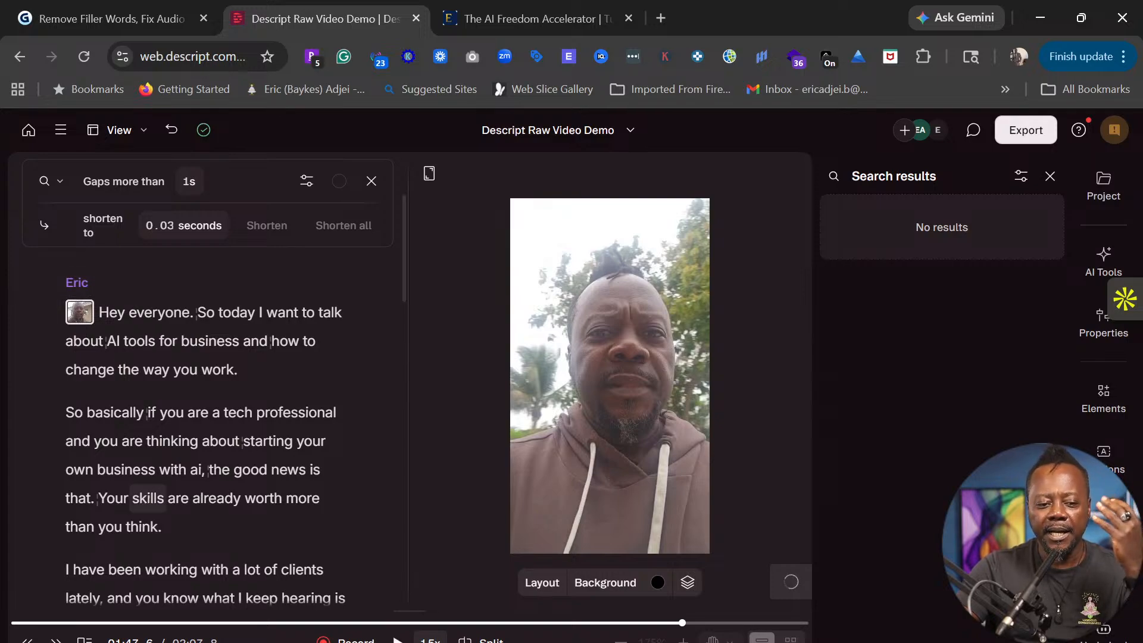
scroll(236, 399, "down", 10)
scroll(197, 393, "down", 10)
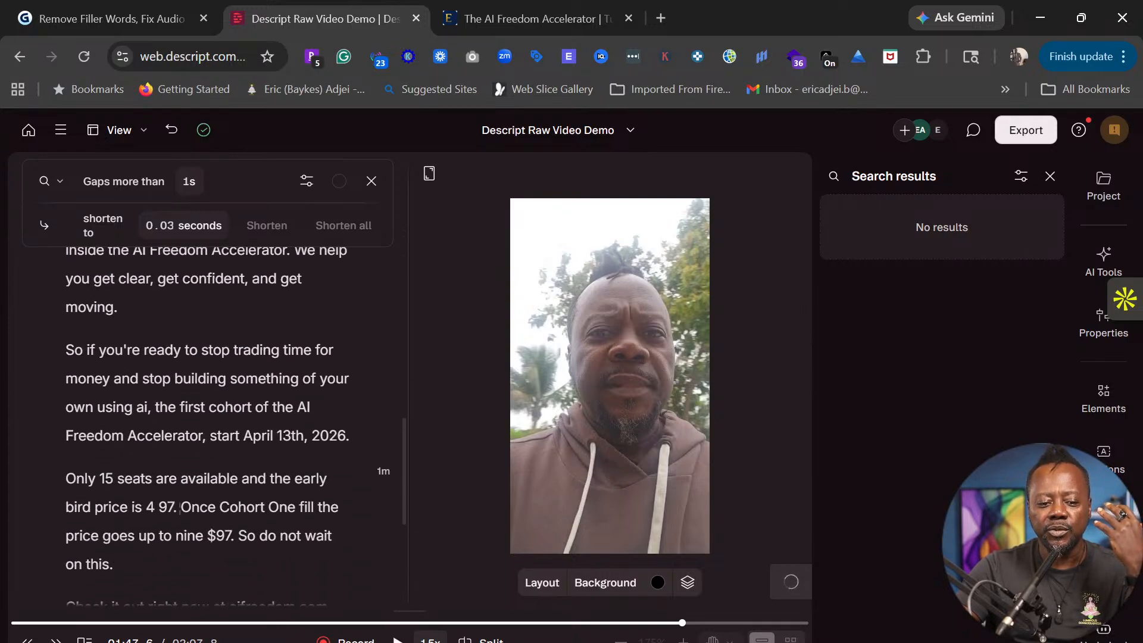
scroll(196, 392, "up", 3)
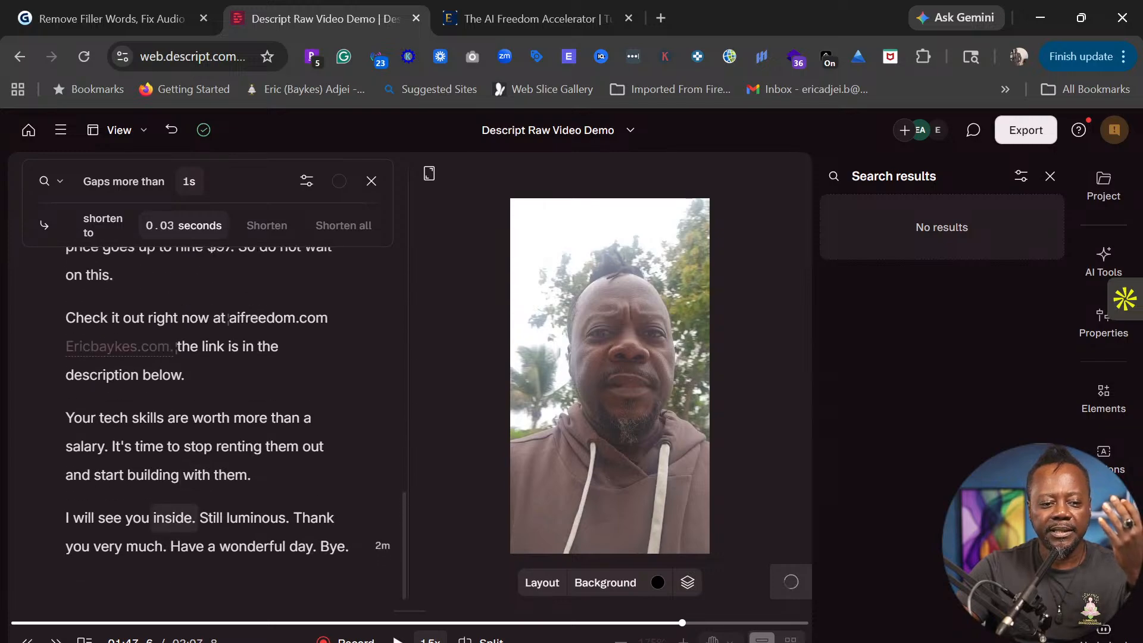
left_click(84, 407)
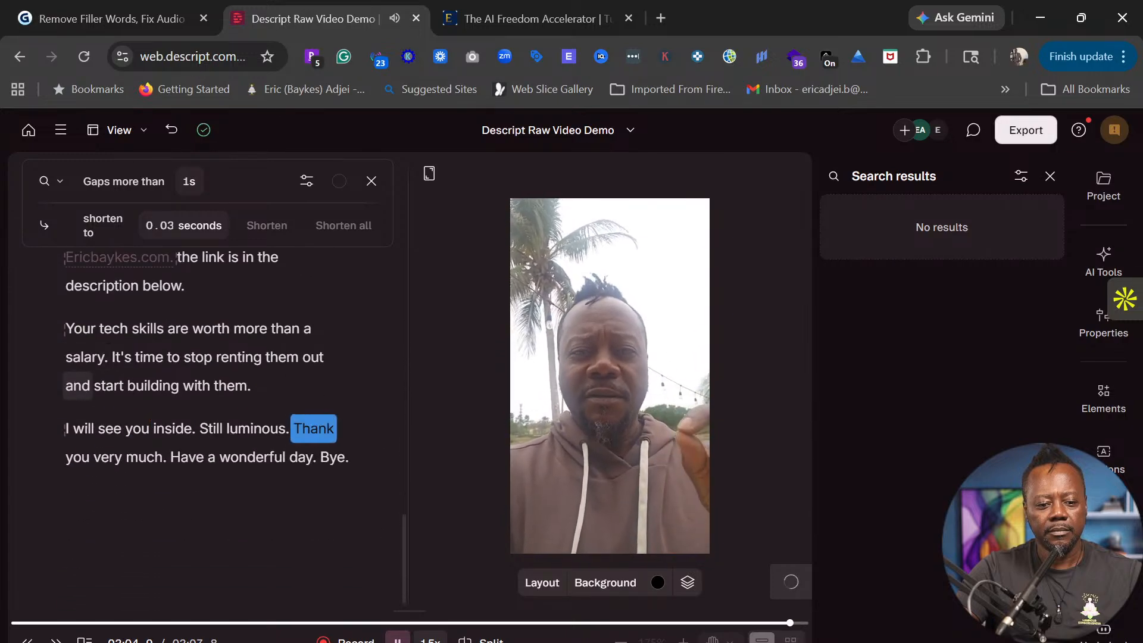
key("space")
scroll(178, 303, "up", 3)
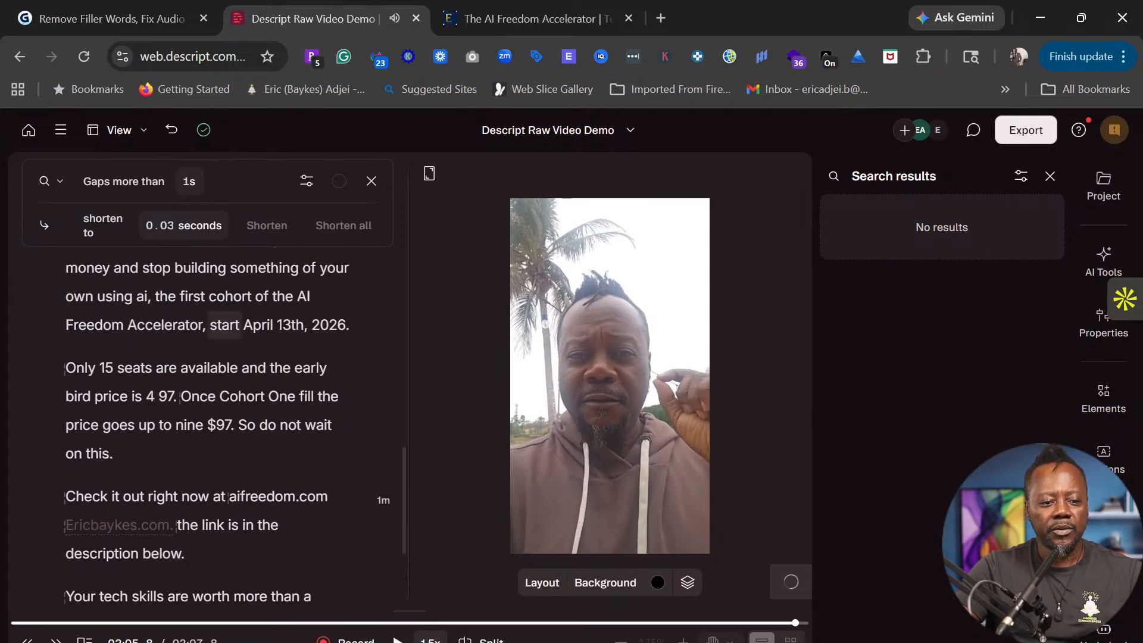
scroll(208, 416, "down", 2)
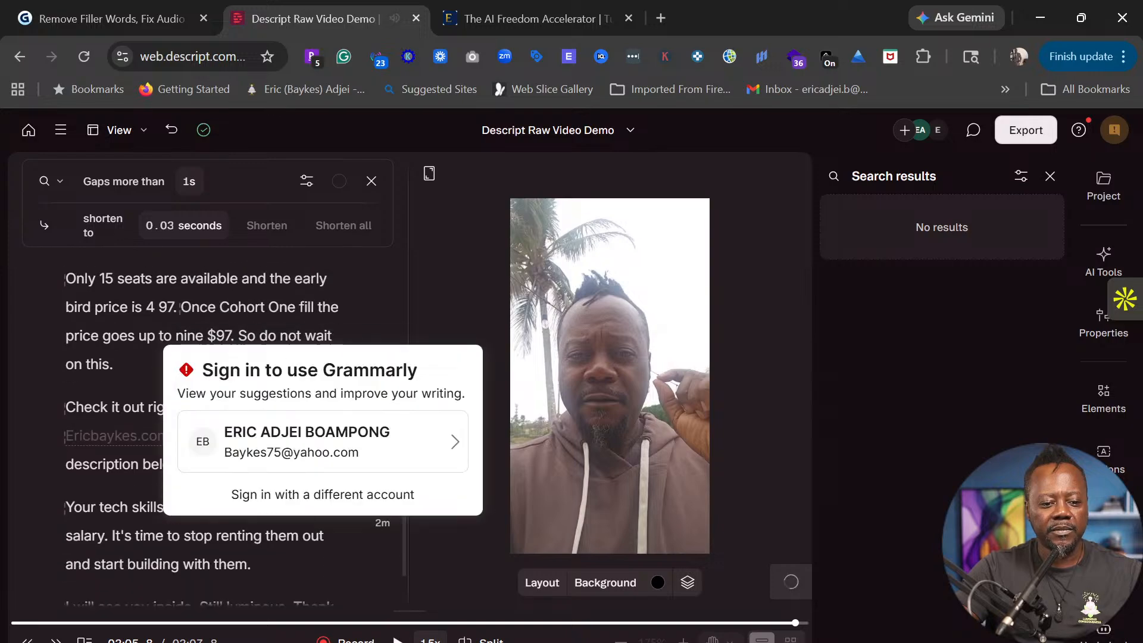
mouse_move(120, 436)
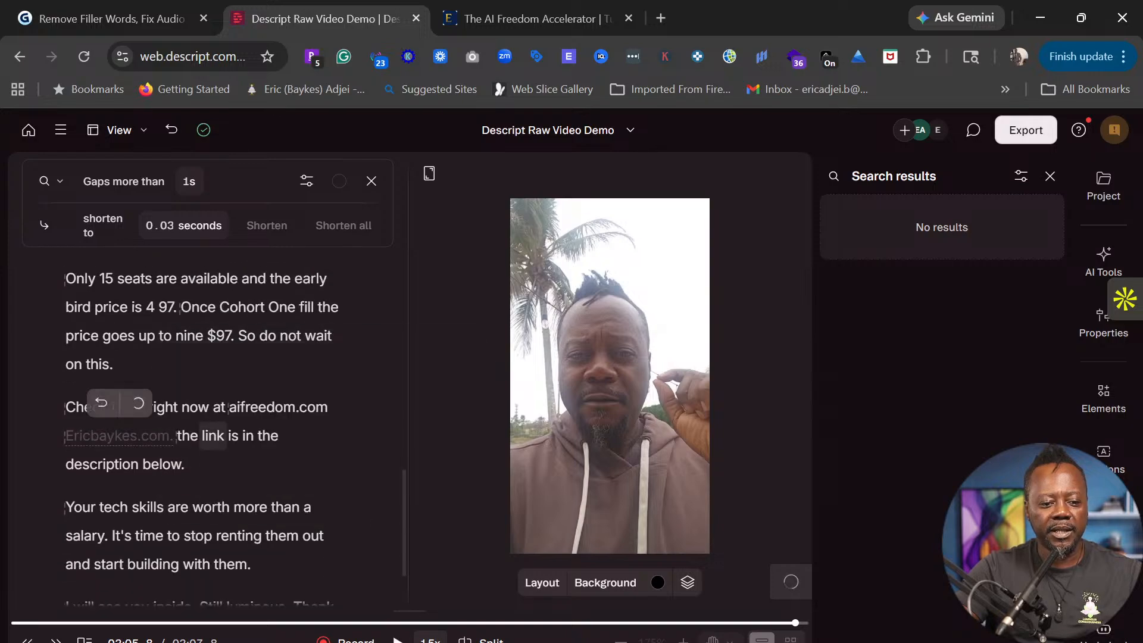
scroll(208, 387, "down", 3)
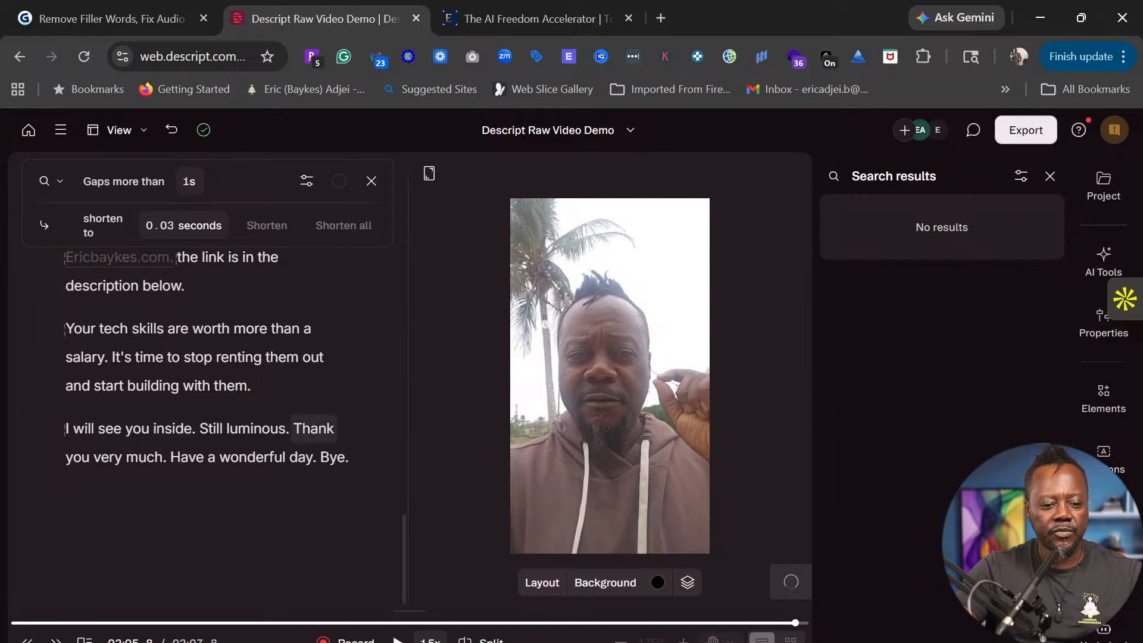
left_click_drag(290, 428, 200, 428)
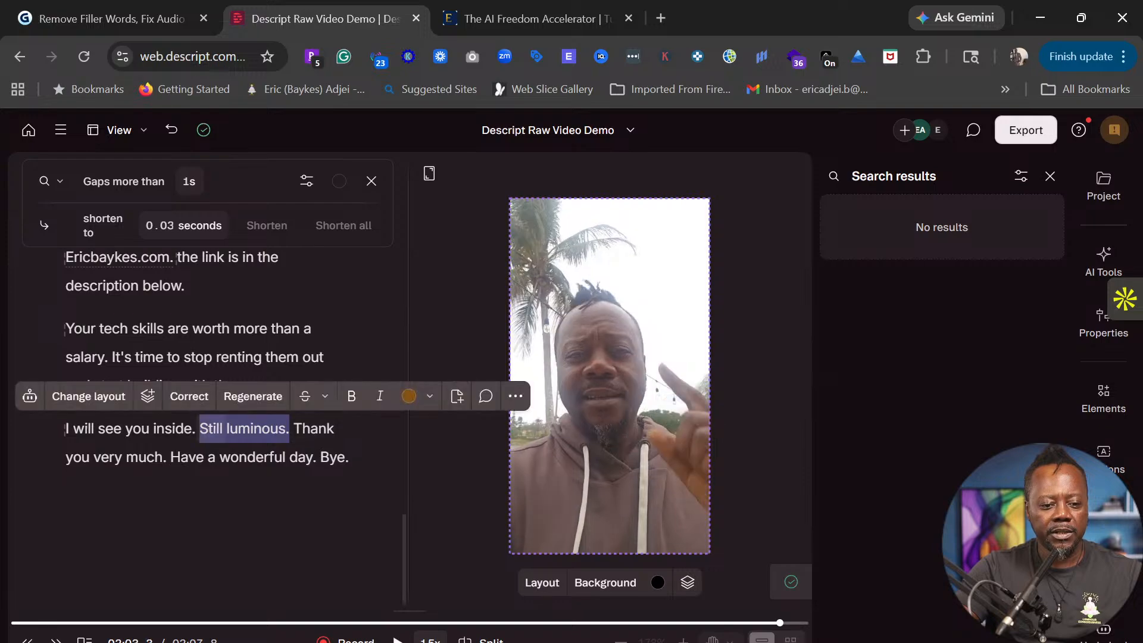
- Regenerate 'Still luminous.' with Regenerate video switched on
left_click(248, 395)
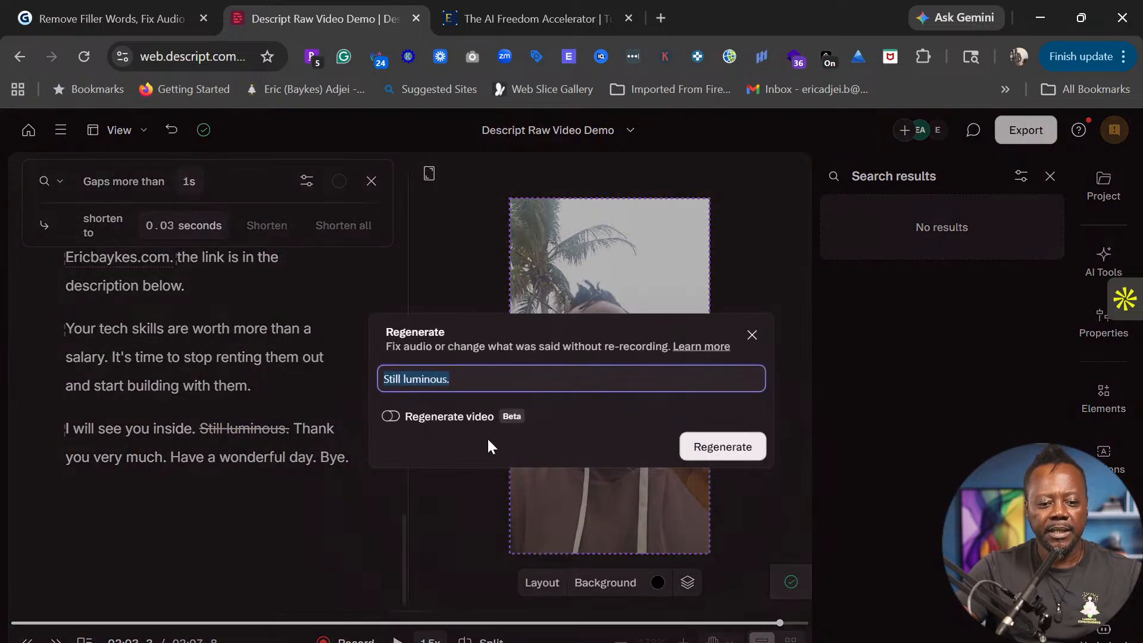
left_click(392, 415)
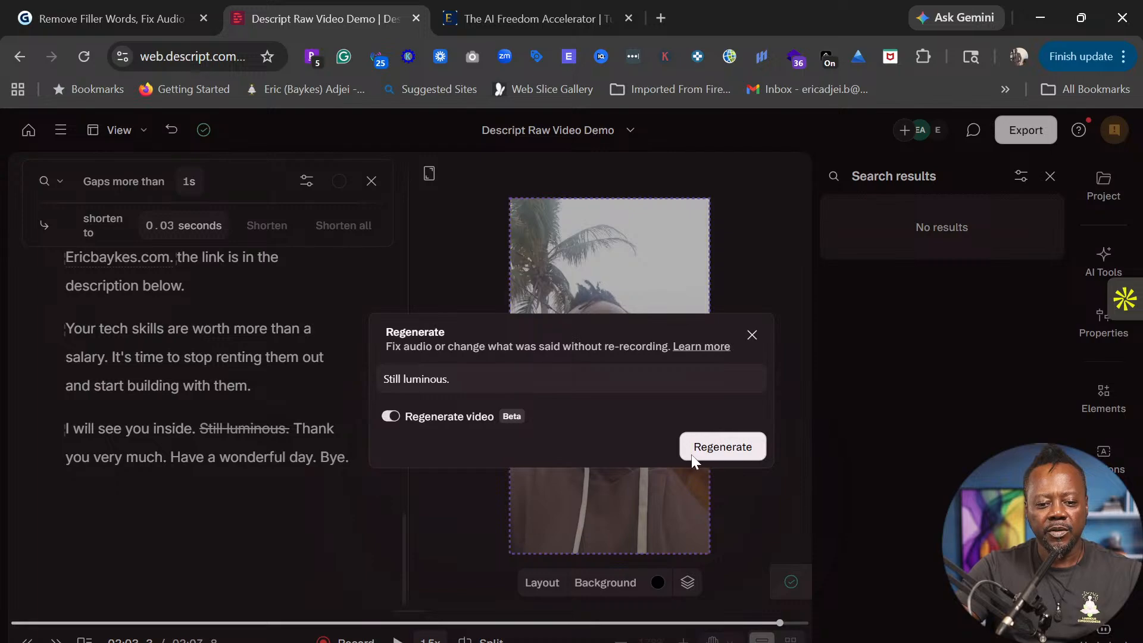
left_click(723, 448)
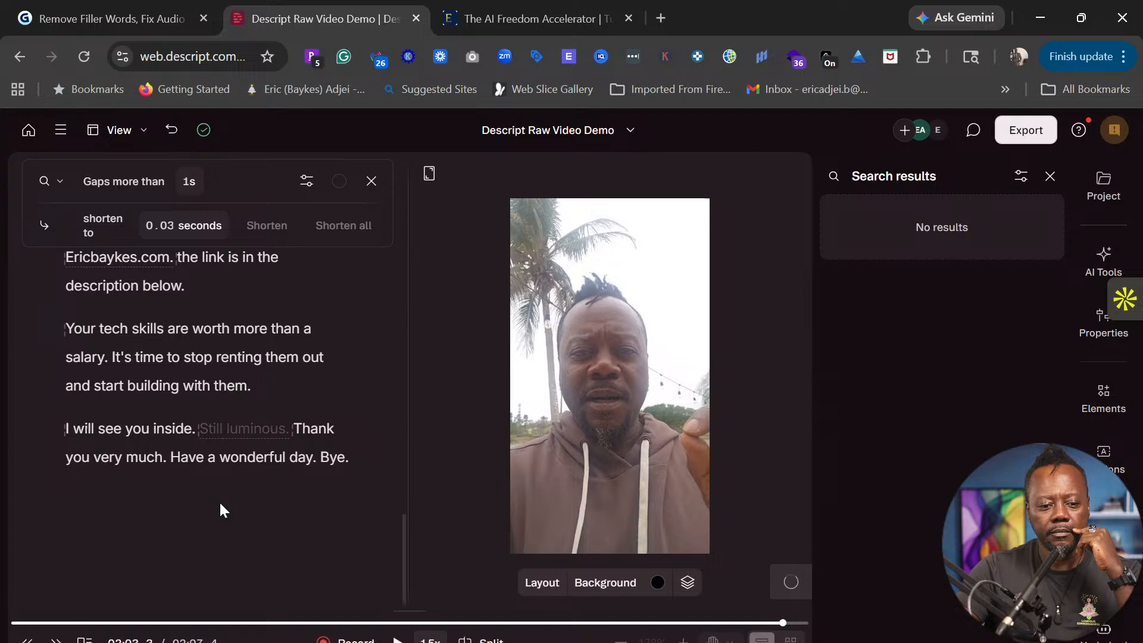
- Play the ending from 'see' and set the playback speed to 1x
left_click(135, 385)
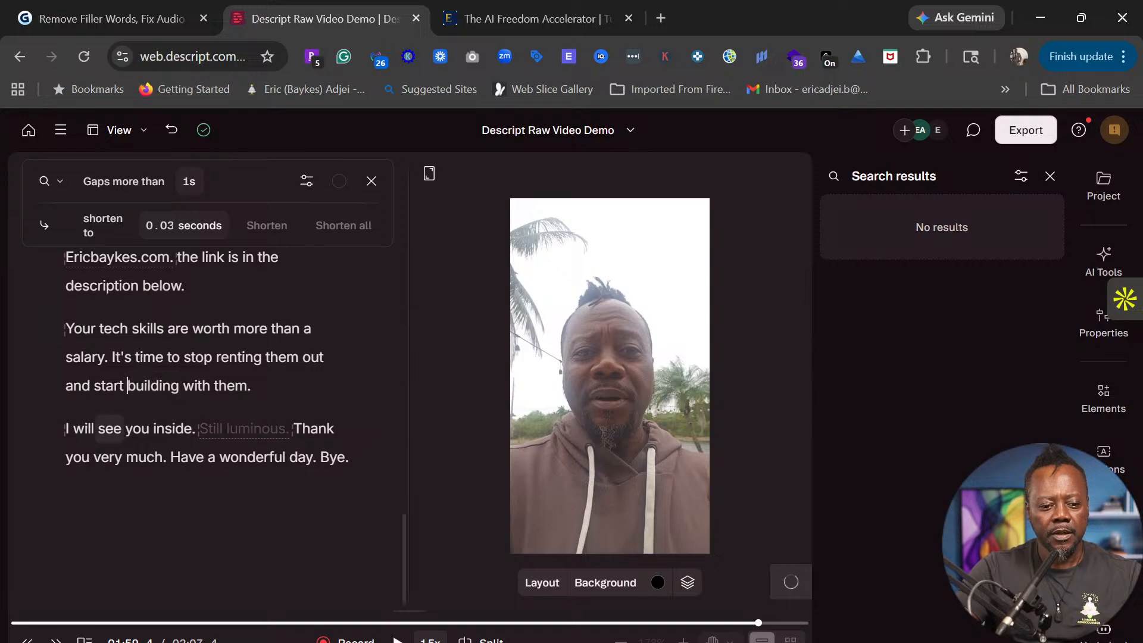
left_click(105, 428)
key("space")
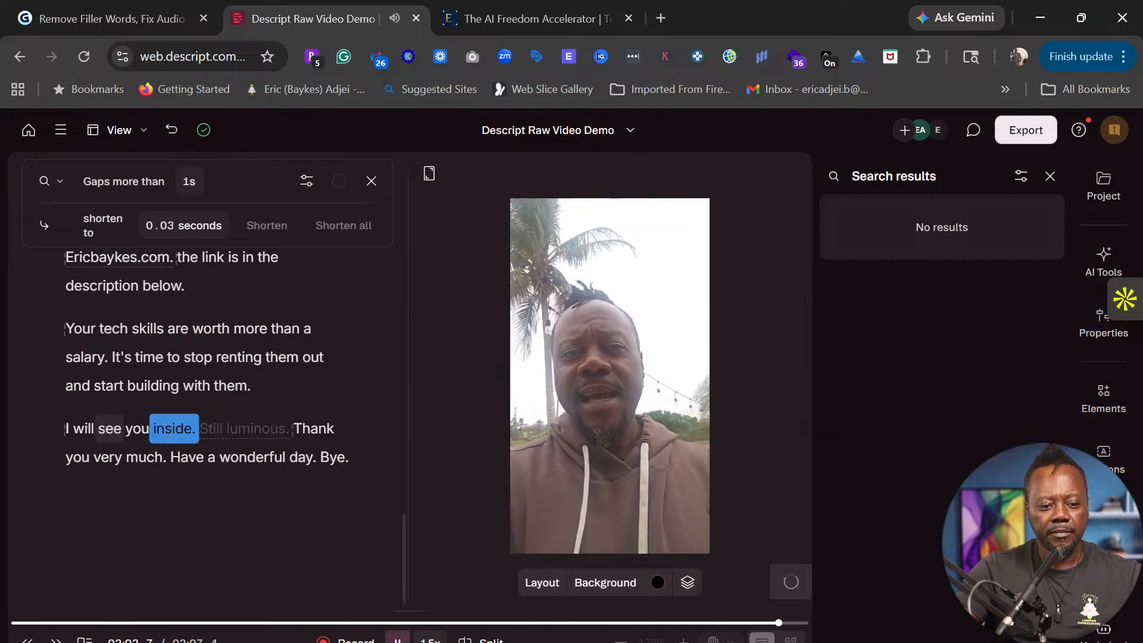
key("space")
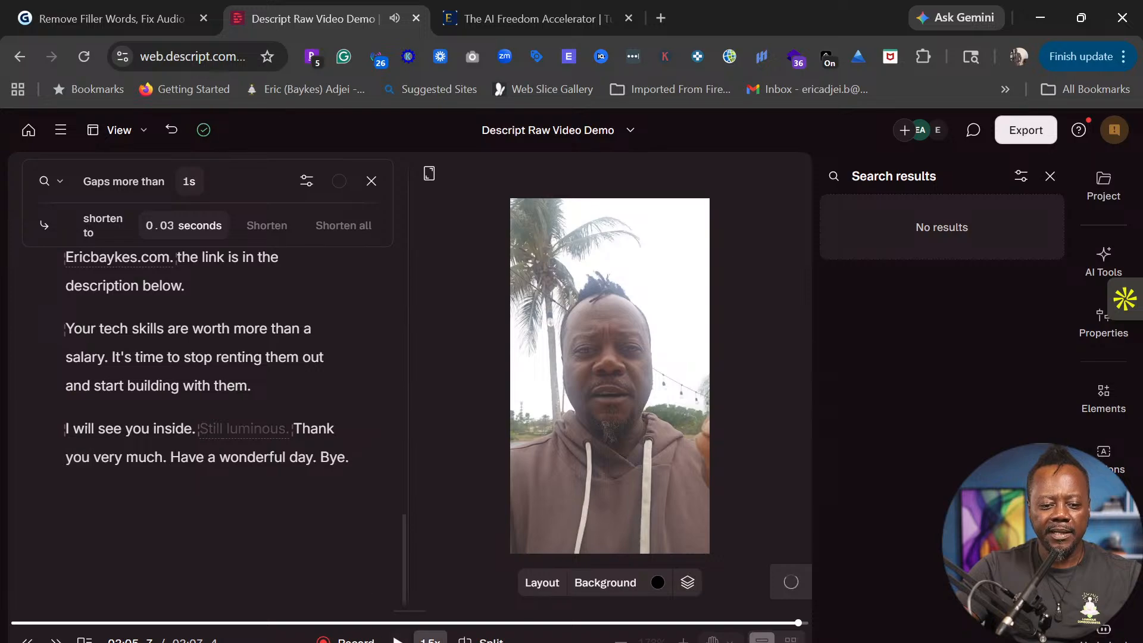
left_click(430, 640)
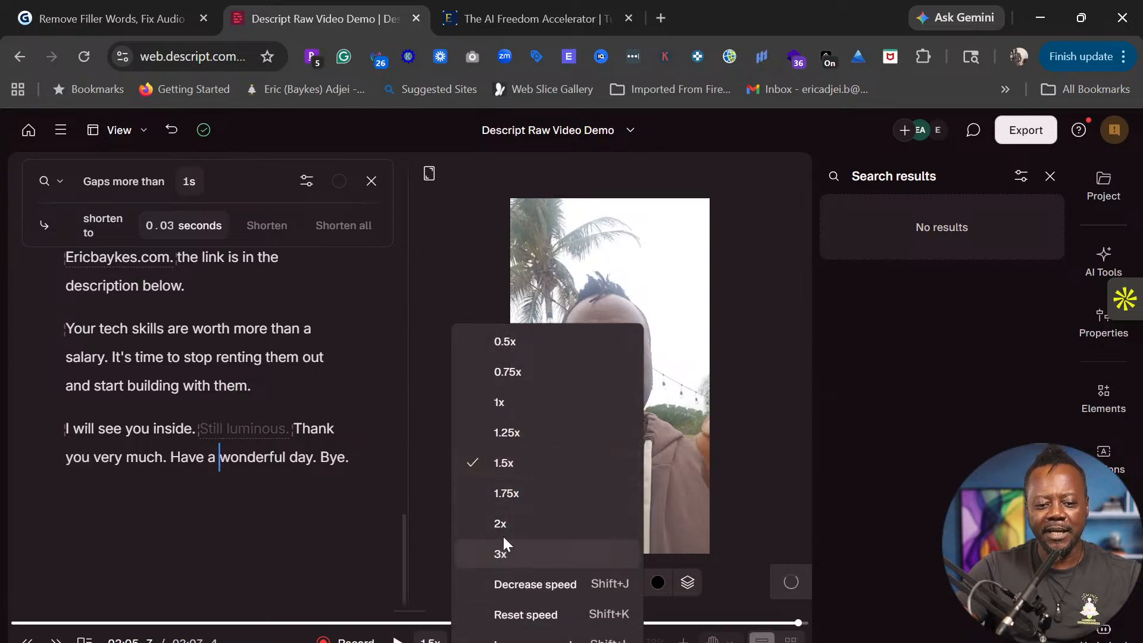
left_click(505, 399)
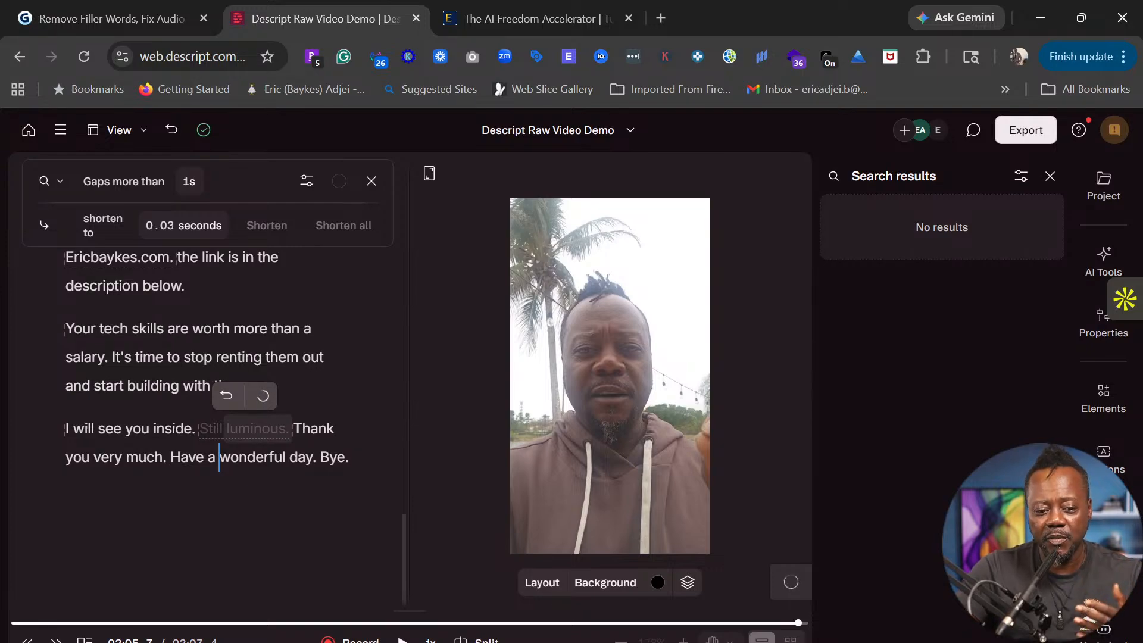
- Replay the closing lines at 1x and restore the ignored words 'Still luminous.'
left_click(102, 429)
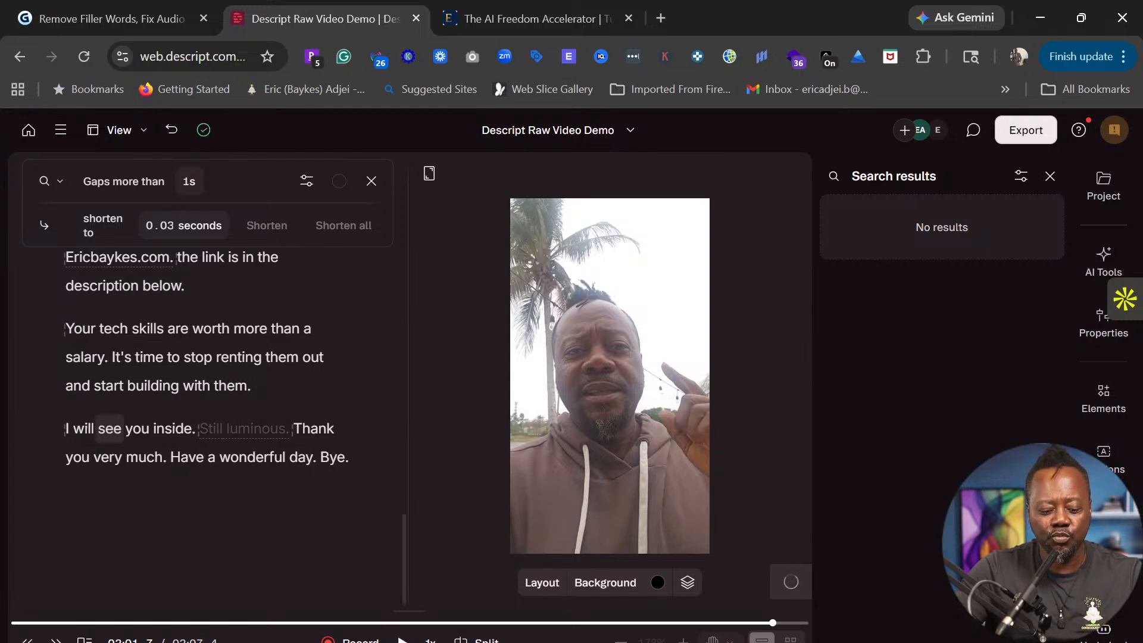
key("space")
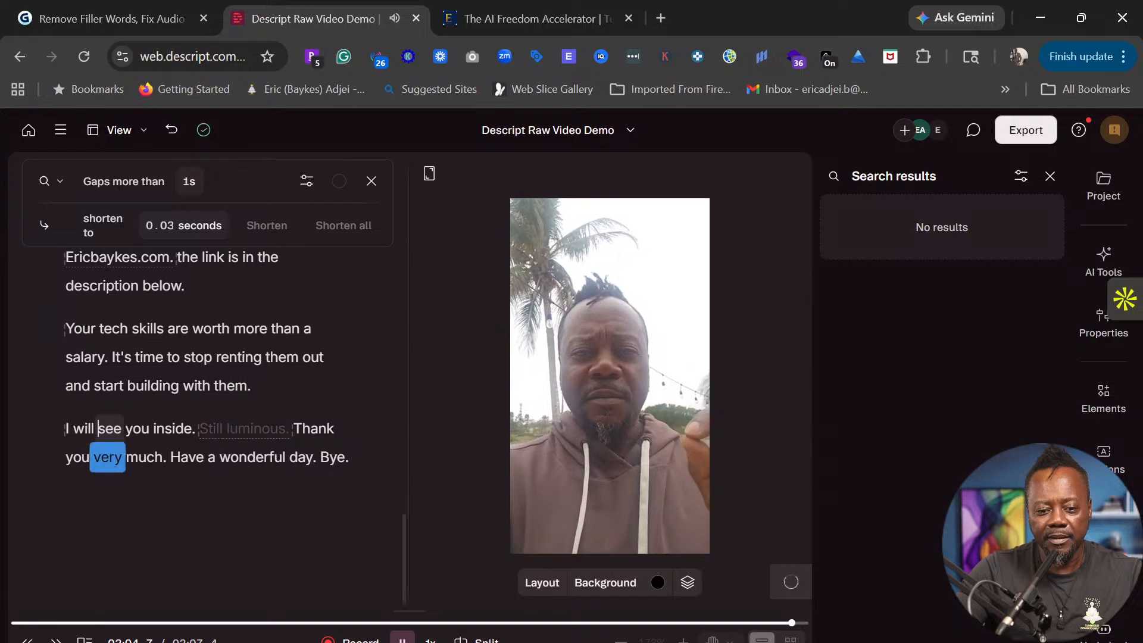
key("space")
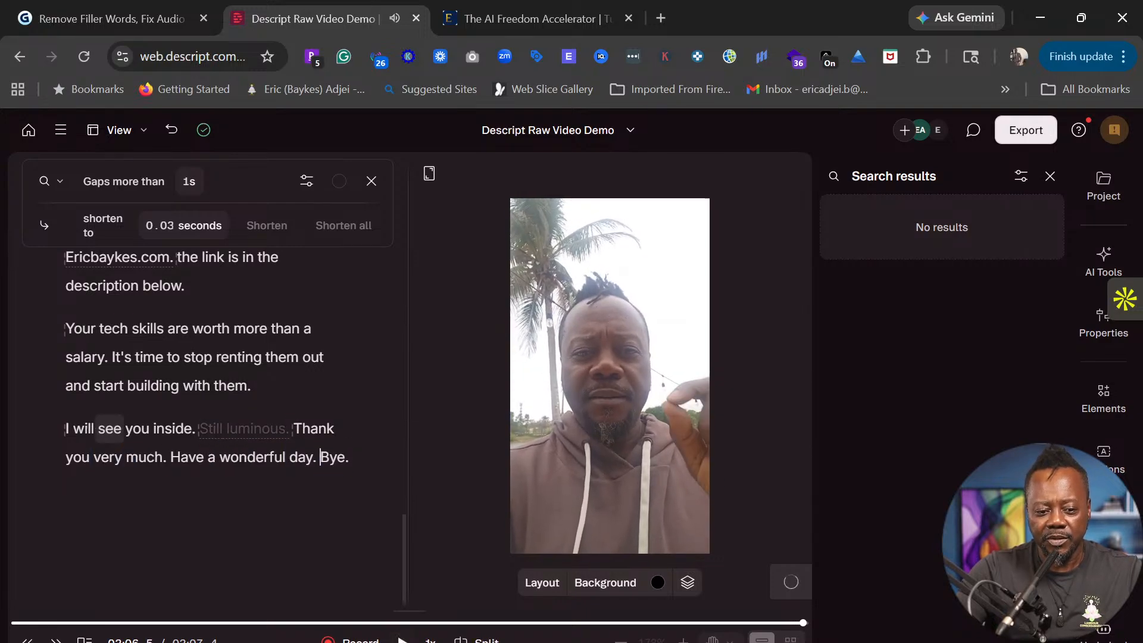
left_click(243, 429)
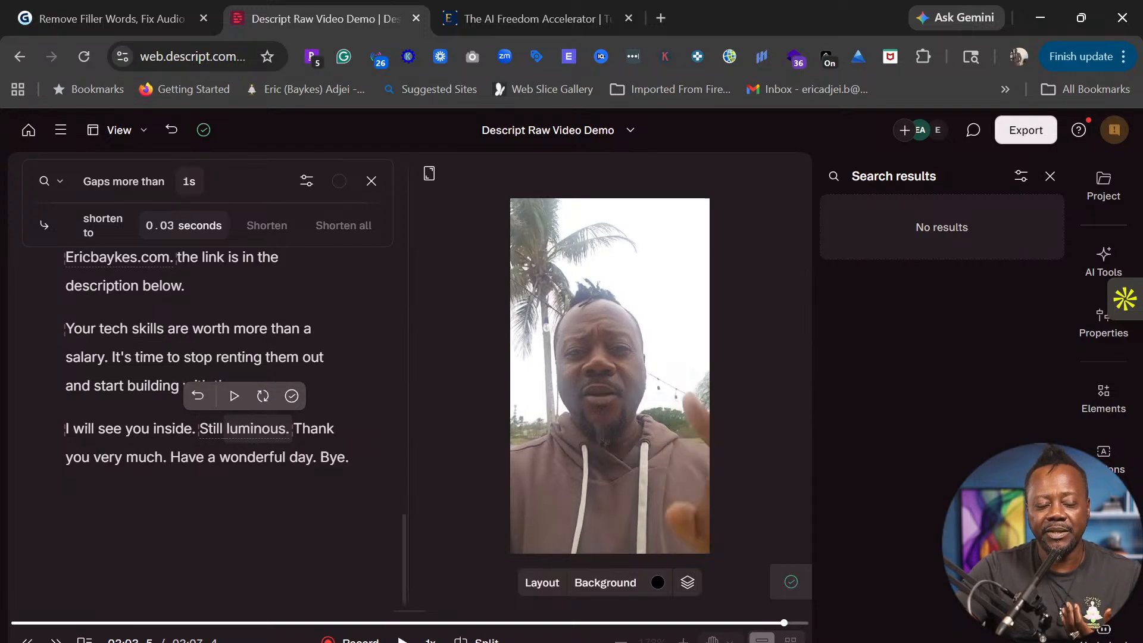
left_click(110, 428)
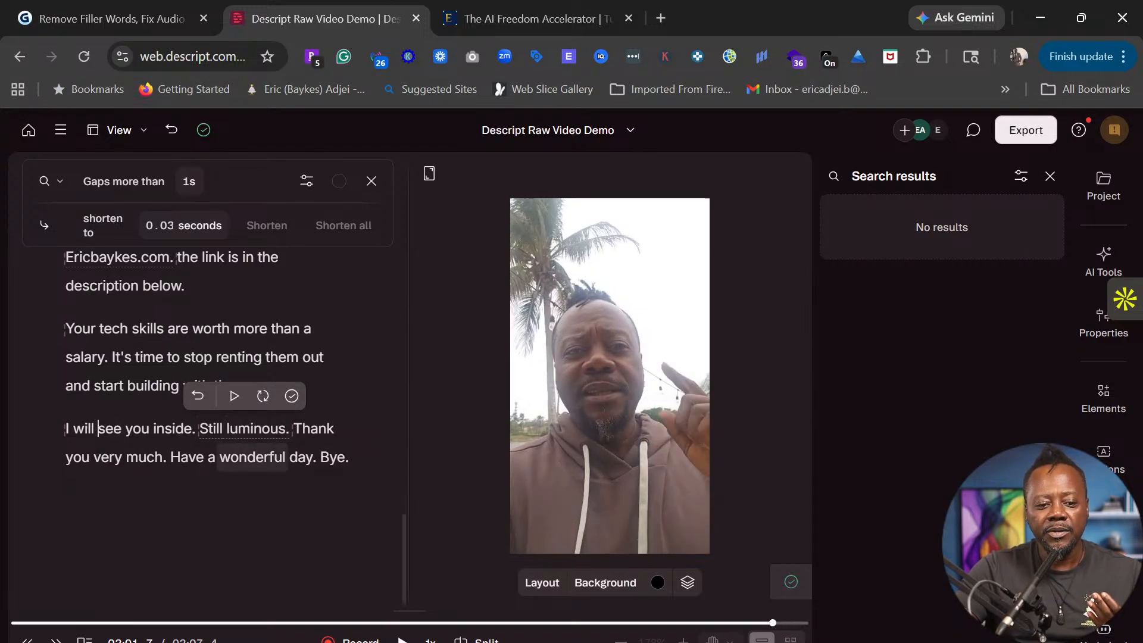
key("space")
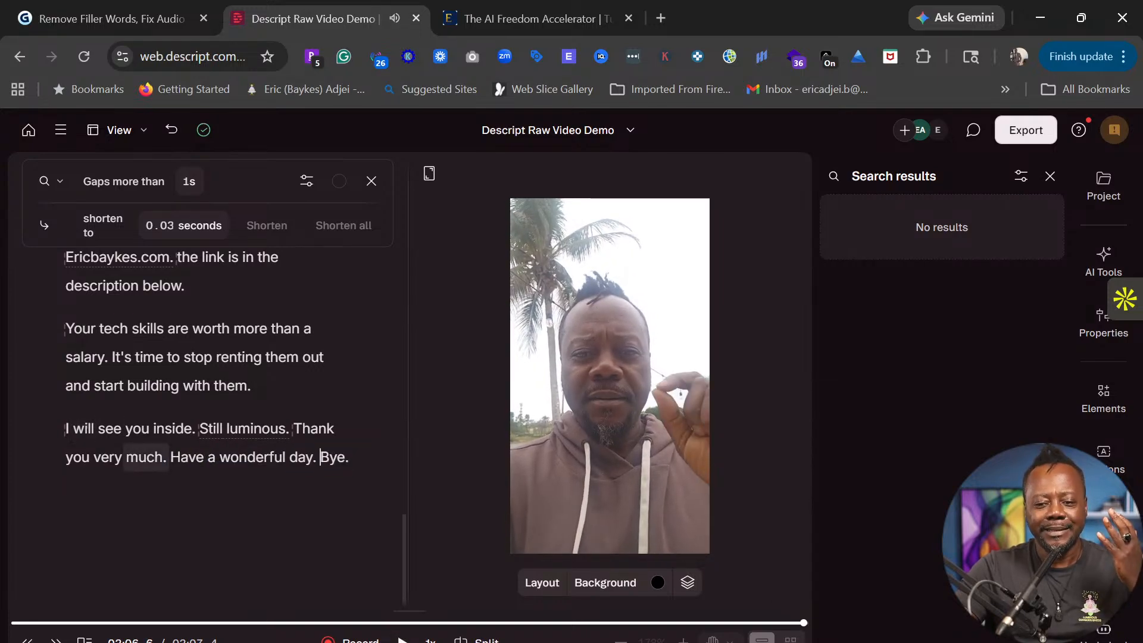
scroll(211, 433, "up", 1)
scroll(211, 433, "up", 20)
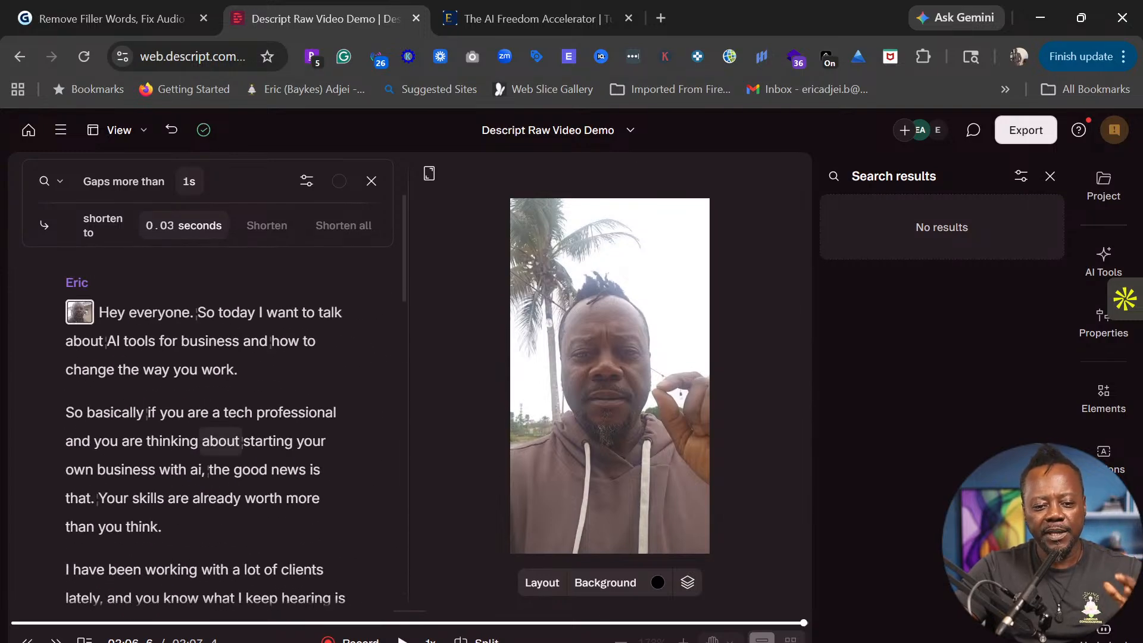
mouse_move(240, 440)
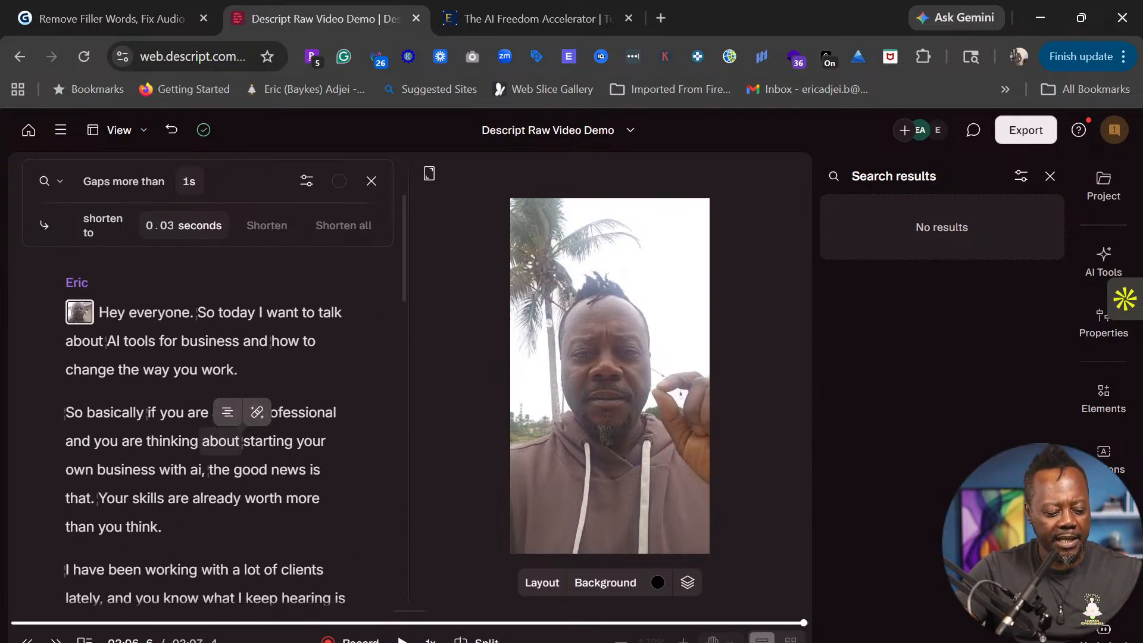
- Select the whole script and apply Studio Sound from the AI Tools list
key("ctrl+a")
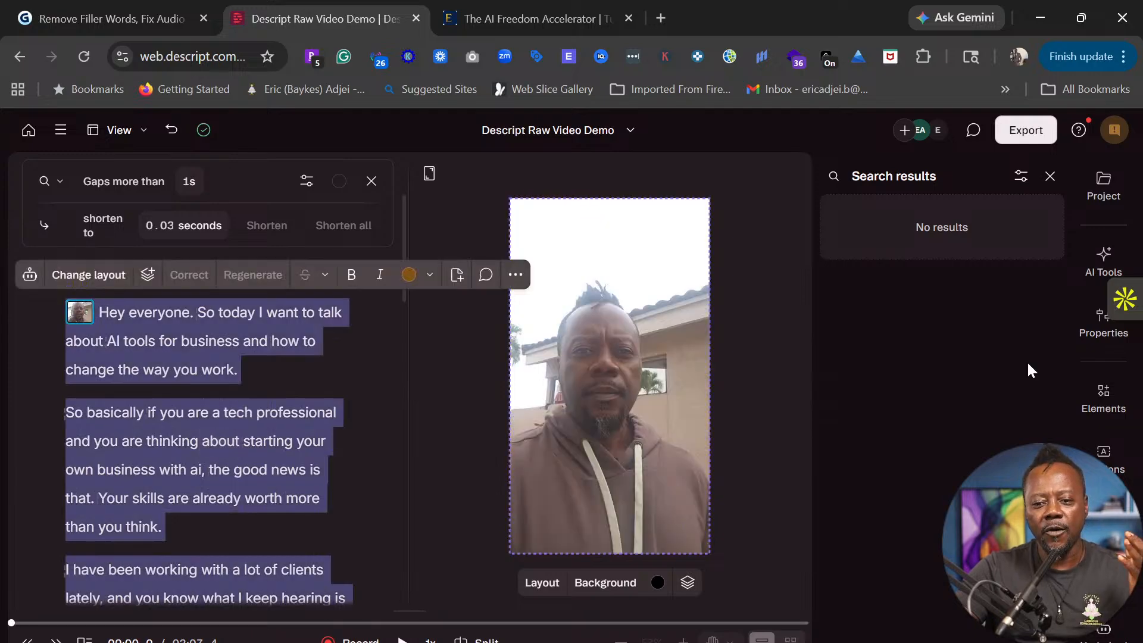
left_click(1105, 261)
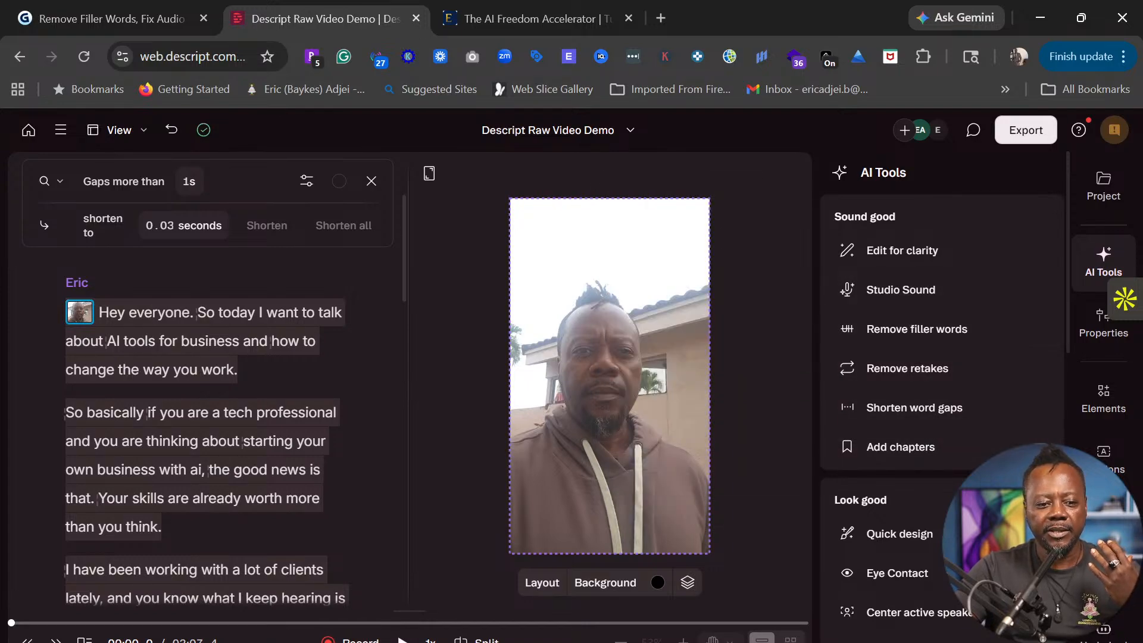
left_click(897, 289)
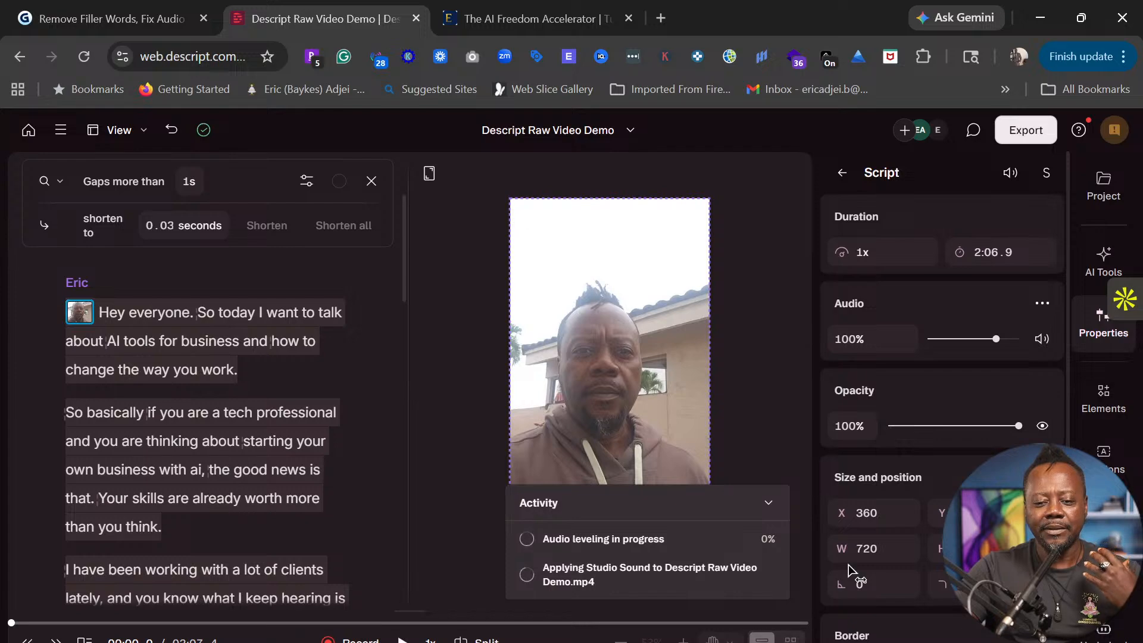
scroll(952, 396, "down", 5)
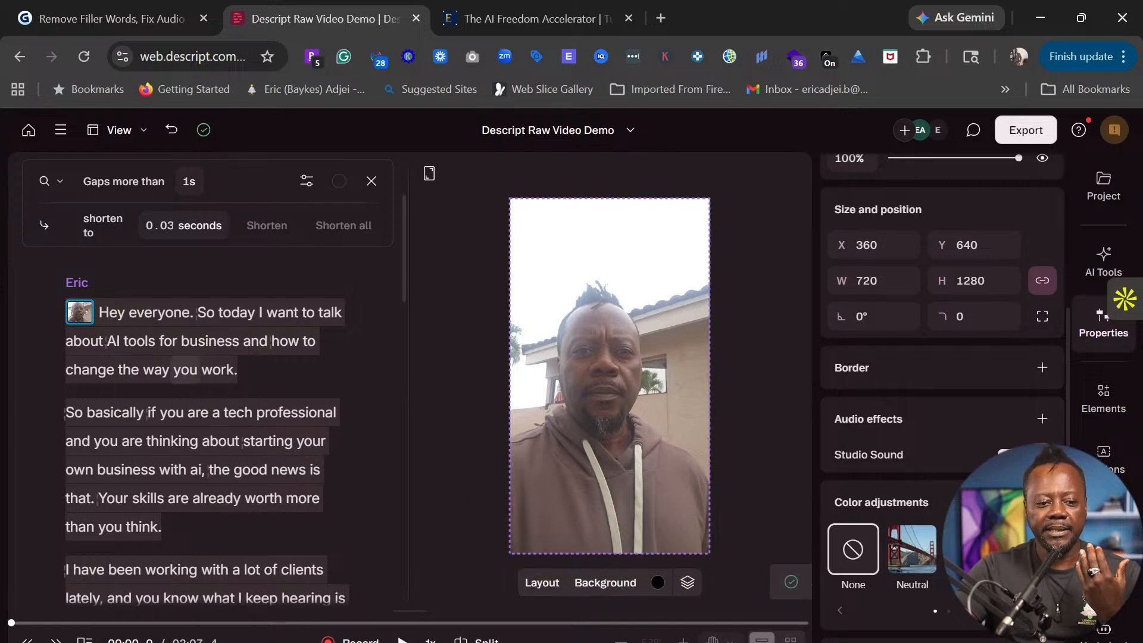
key("ctrl+a")
left_click(143, 313)
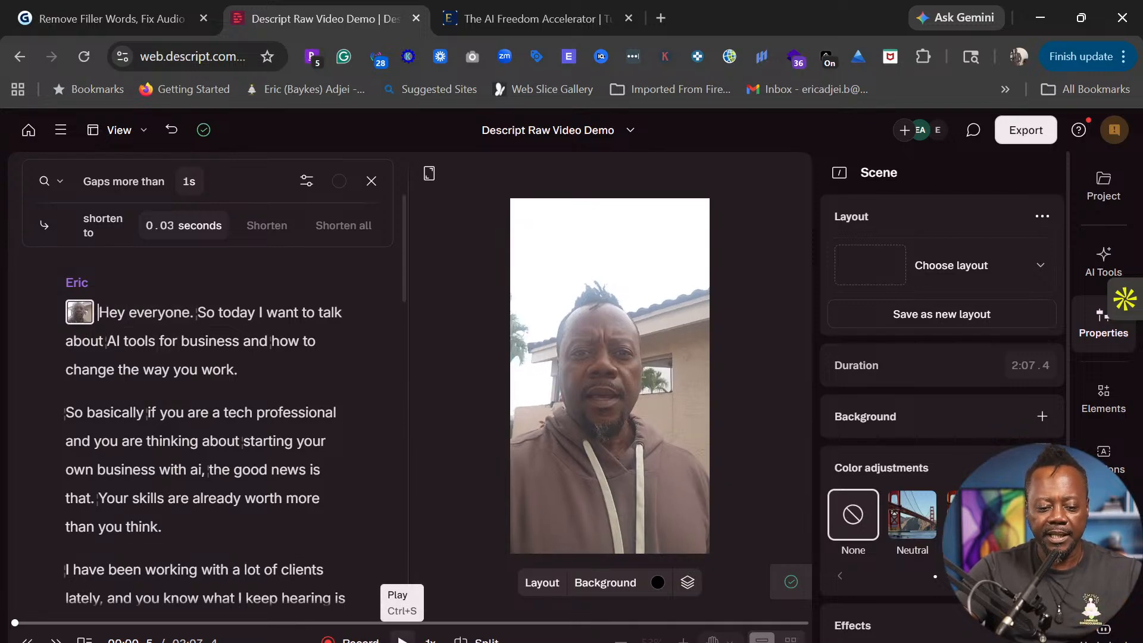
- Play the cleaned video from the start at 1.5x, pausing and resuming to review up to 01:13
left_click(402, 639)
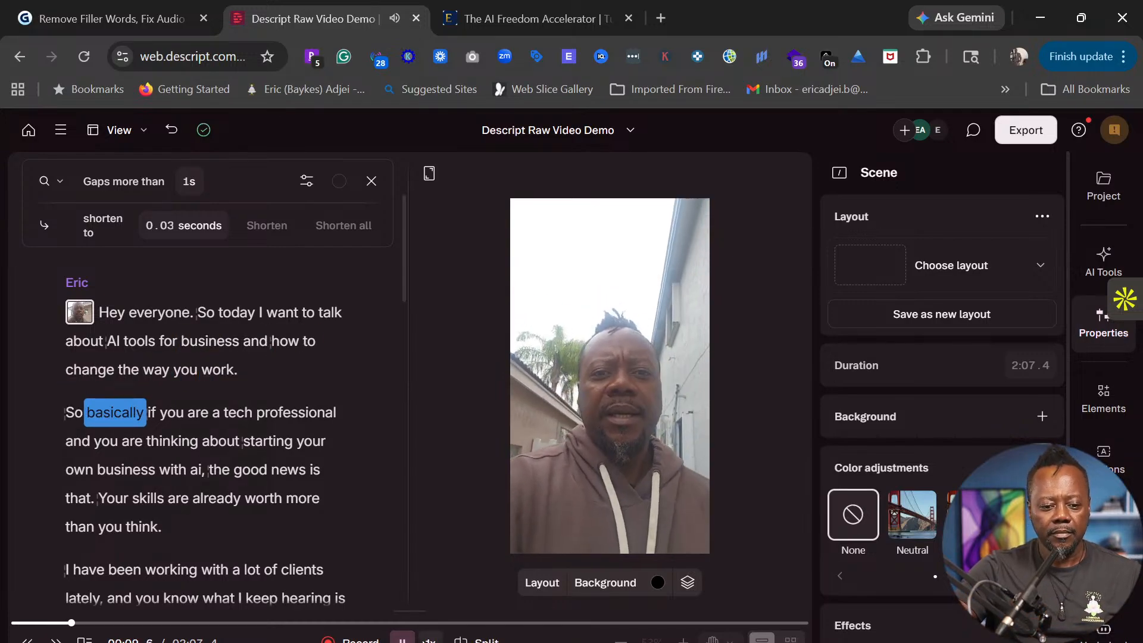
left_click(430, 640)
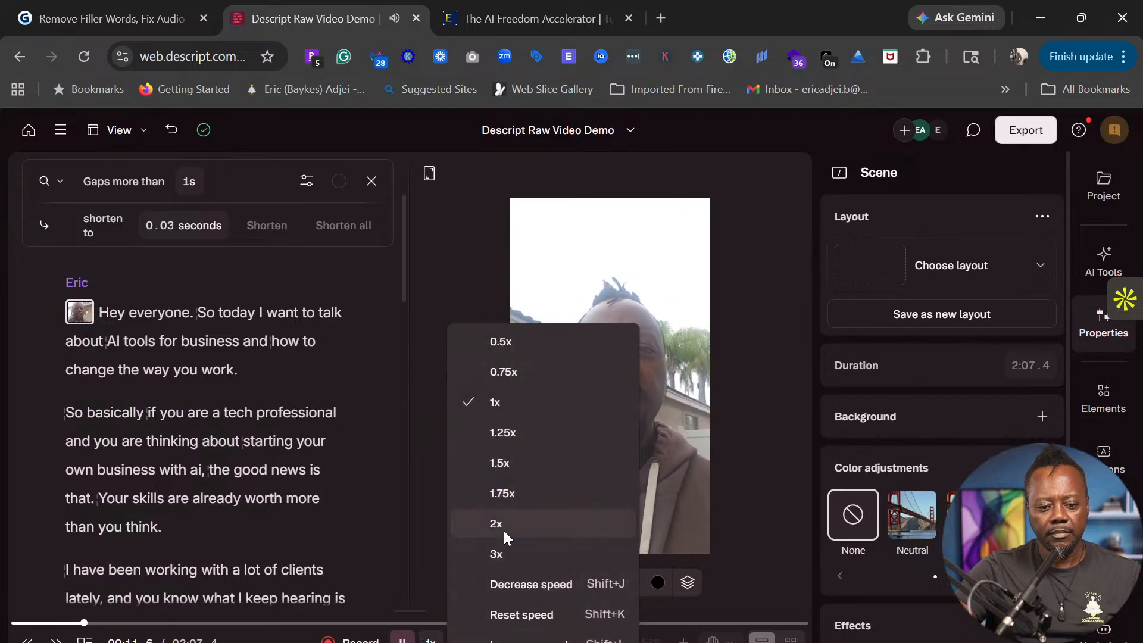
left_click(500, 462)
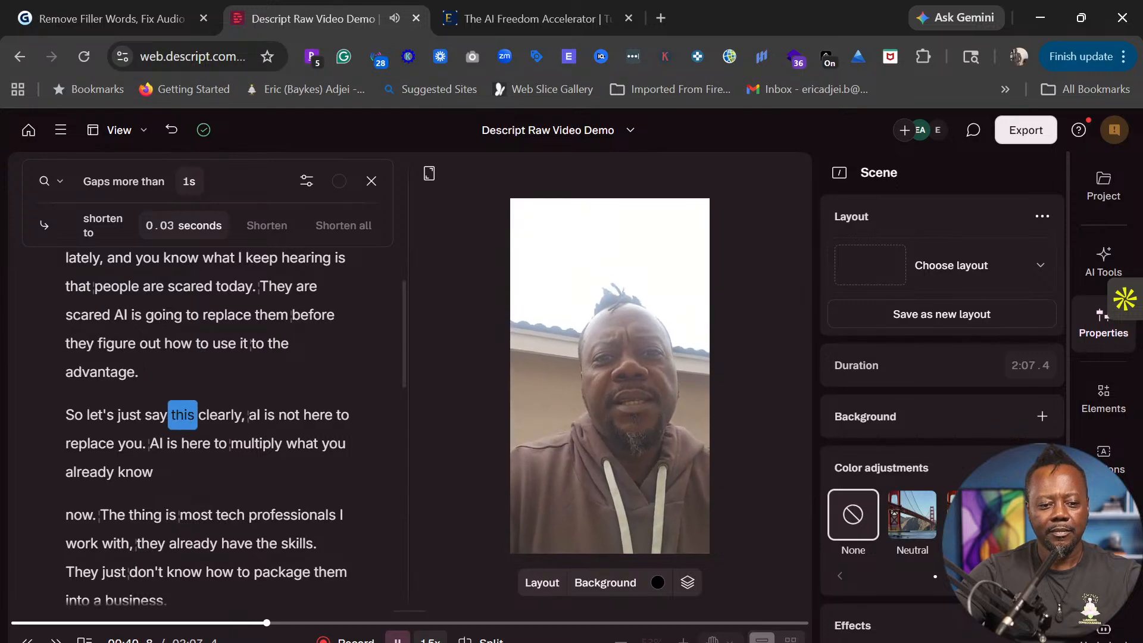
key("space")
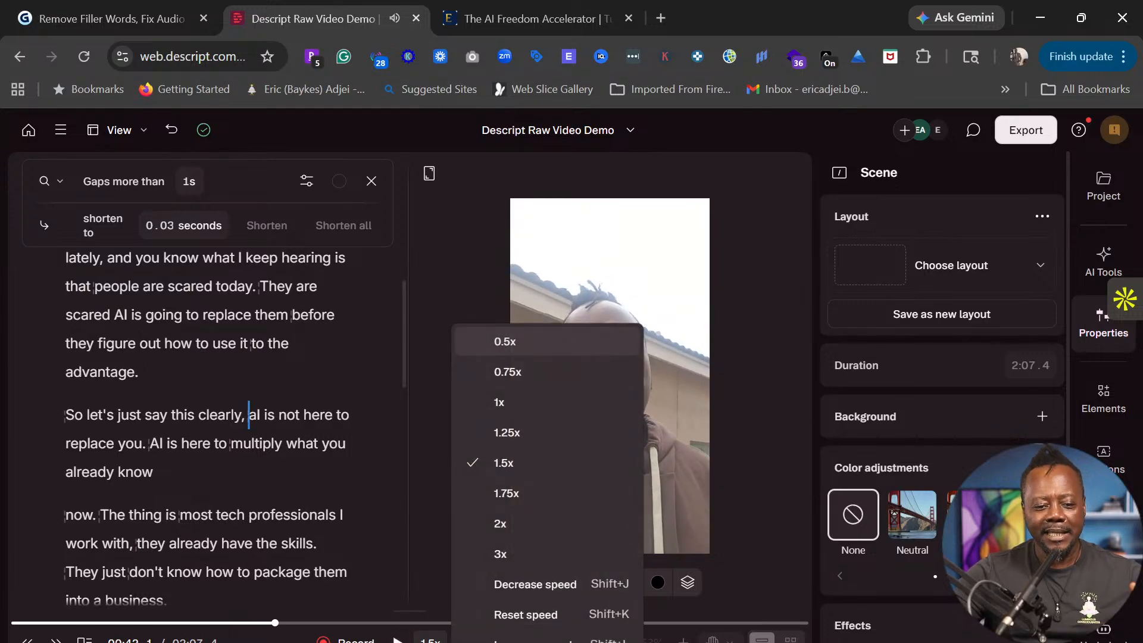
key("Escape")
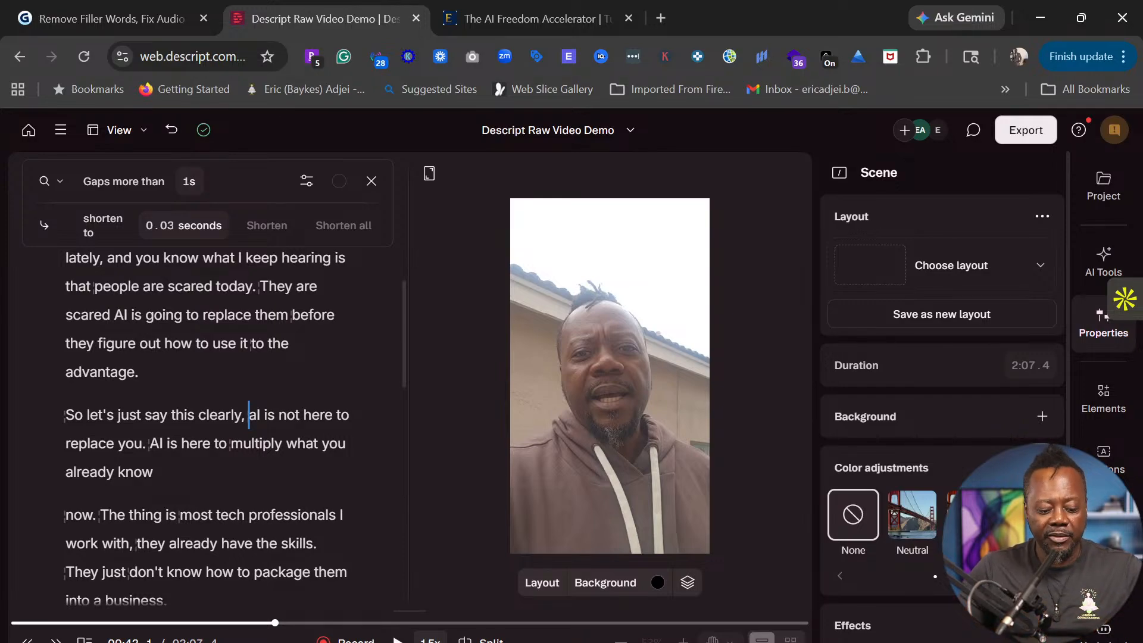
key("space")
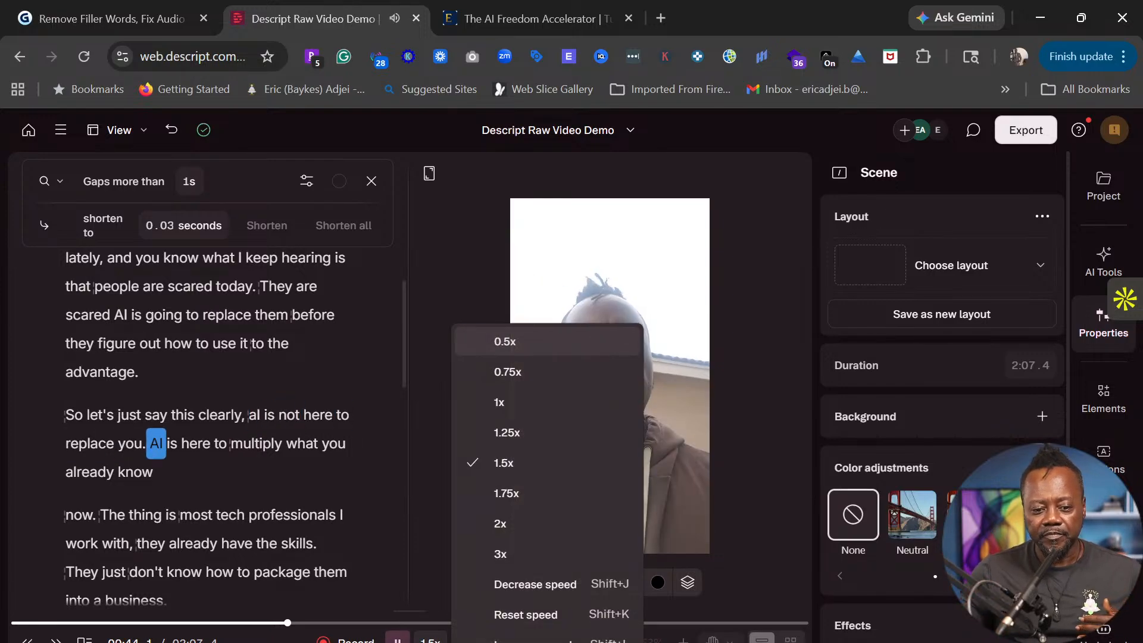
left_click(258, 639)
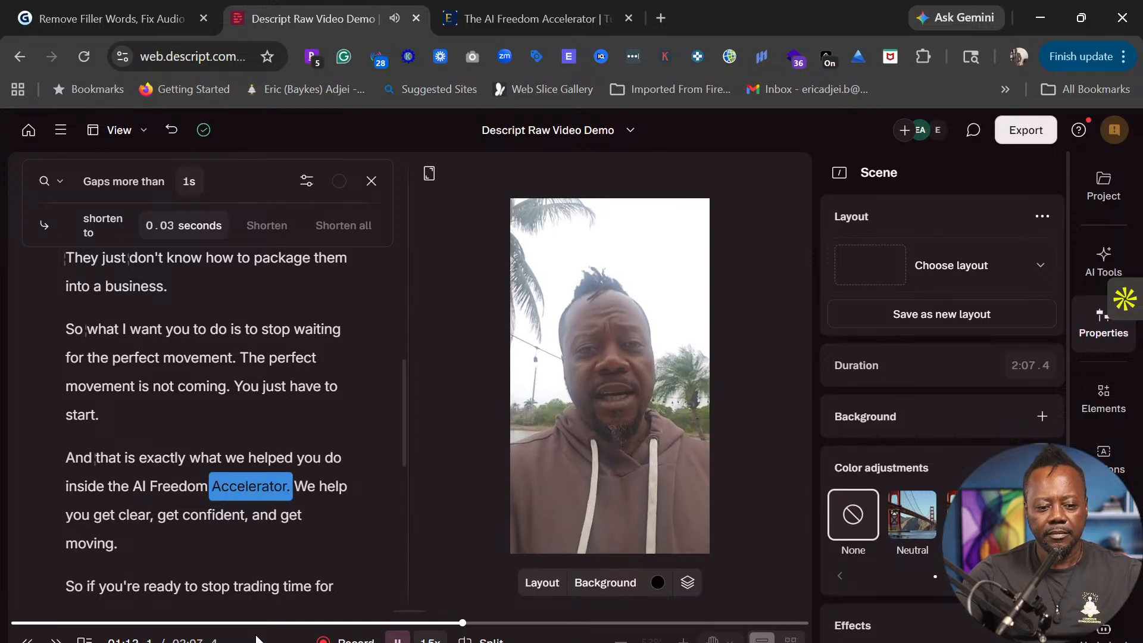
key("space")
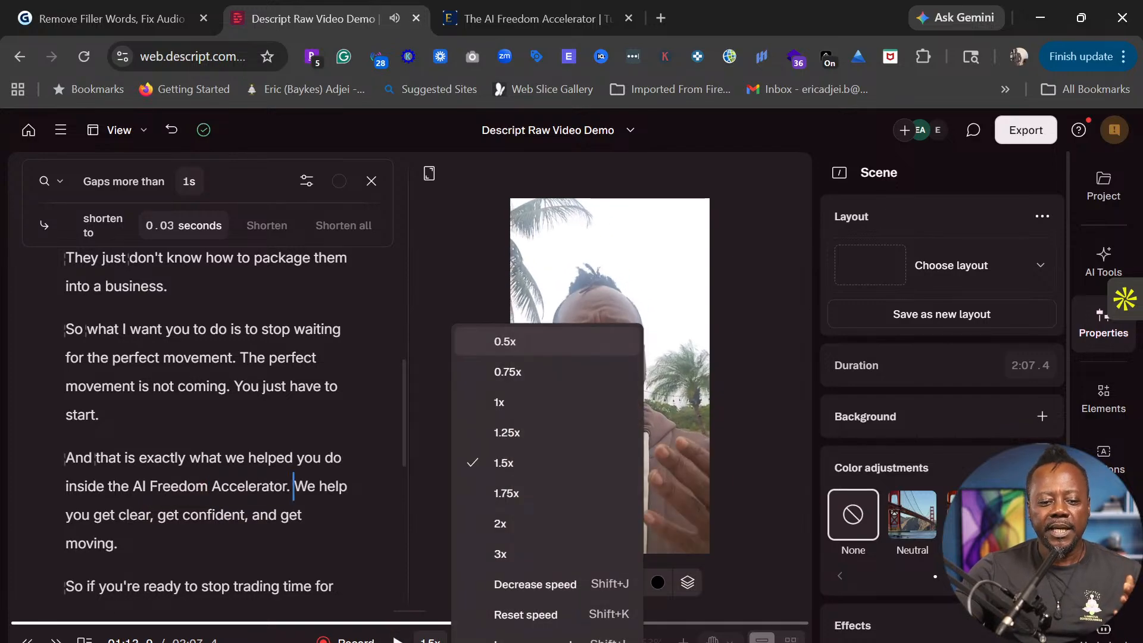
key("Escape")
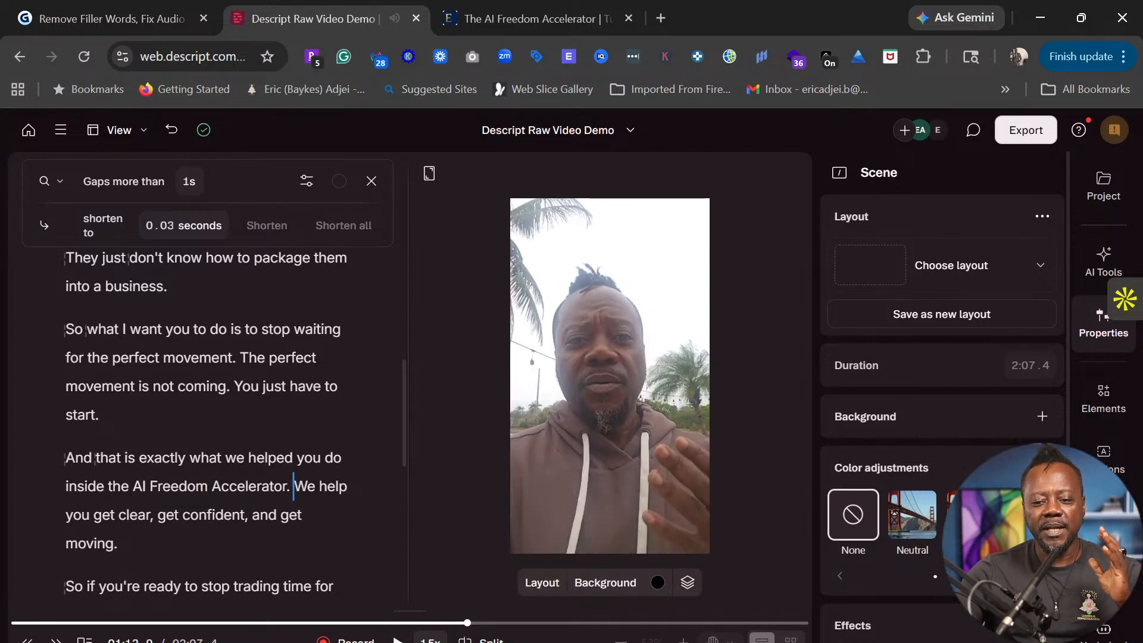
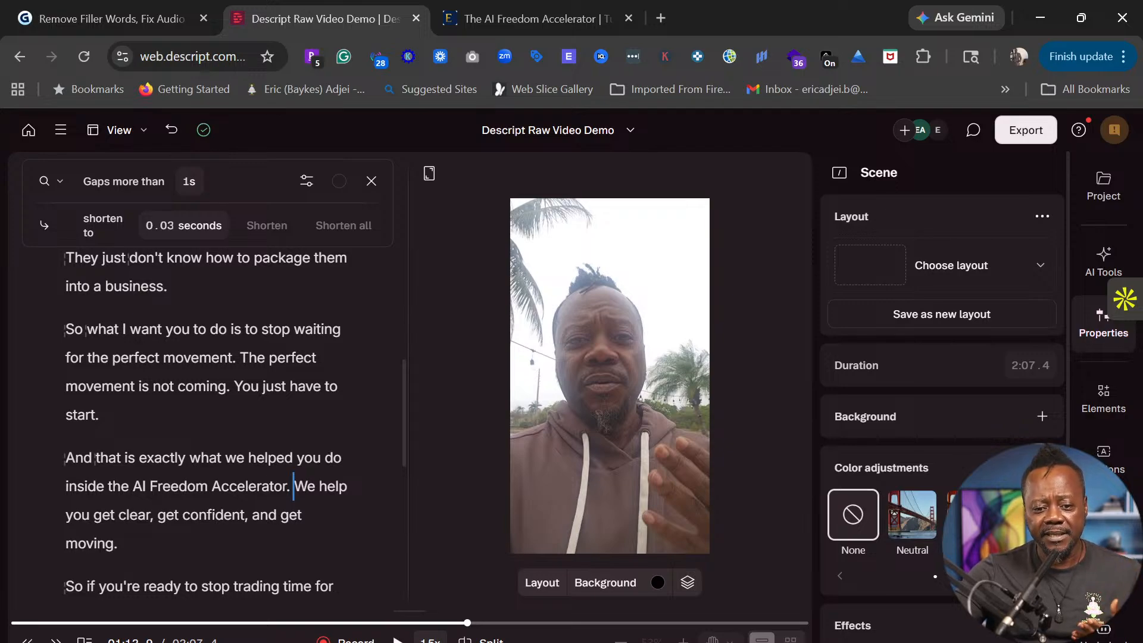
- Switch to the Gamma deck and advance to the 'Here is What We Just Did Together' recap slide
left_click(108, 17)
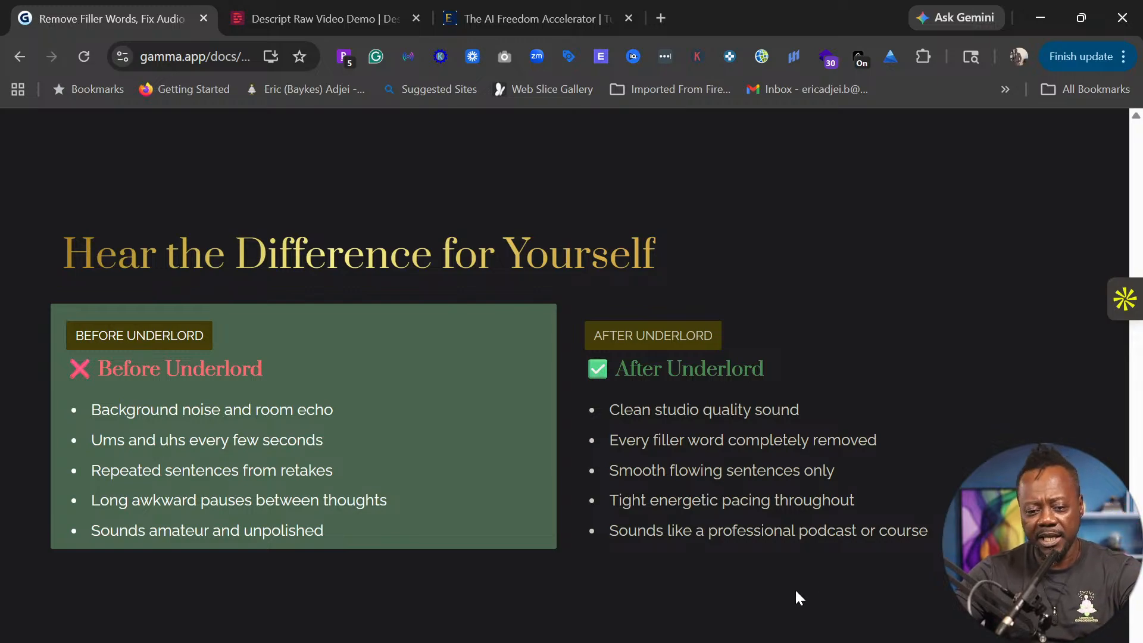
key("Right")
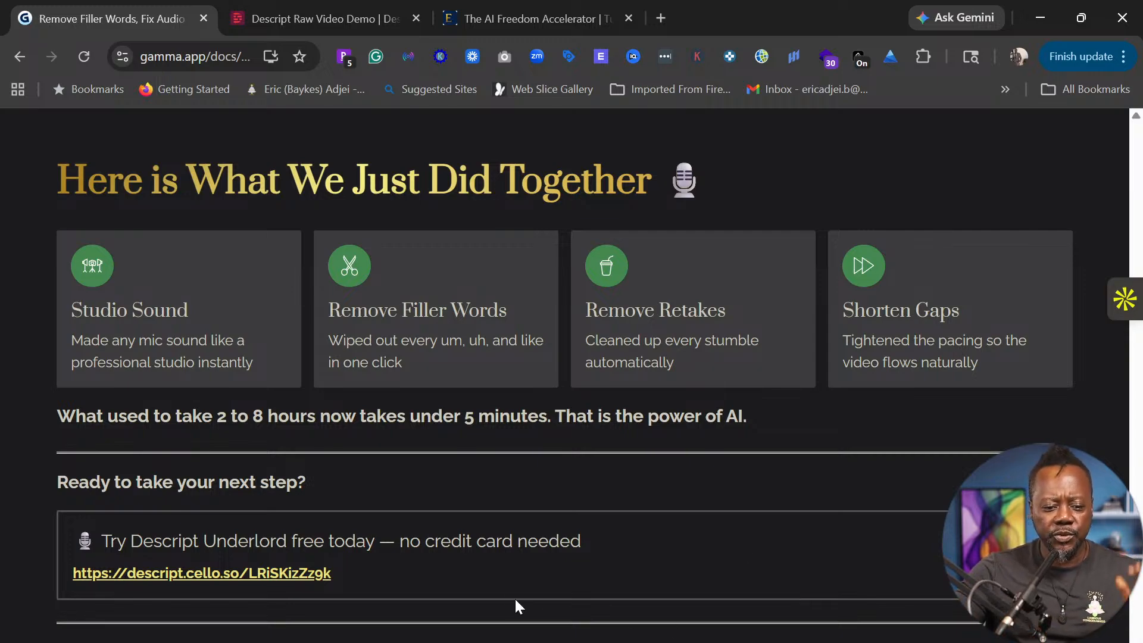
- Highlight the Descript Underlord free-trial link, clear it, then advance to the course promotion slide
left_click_drag(362, 574, 61, 568)
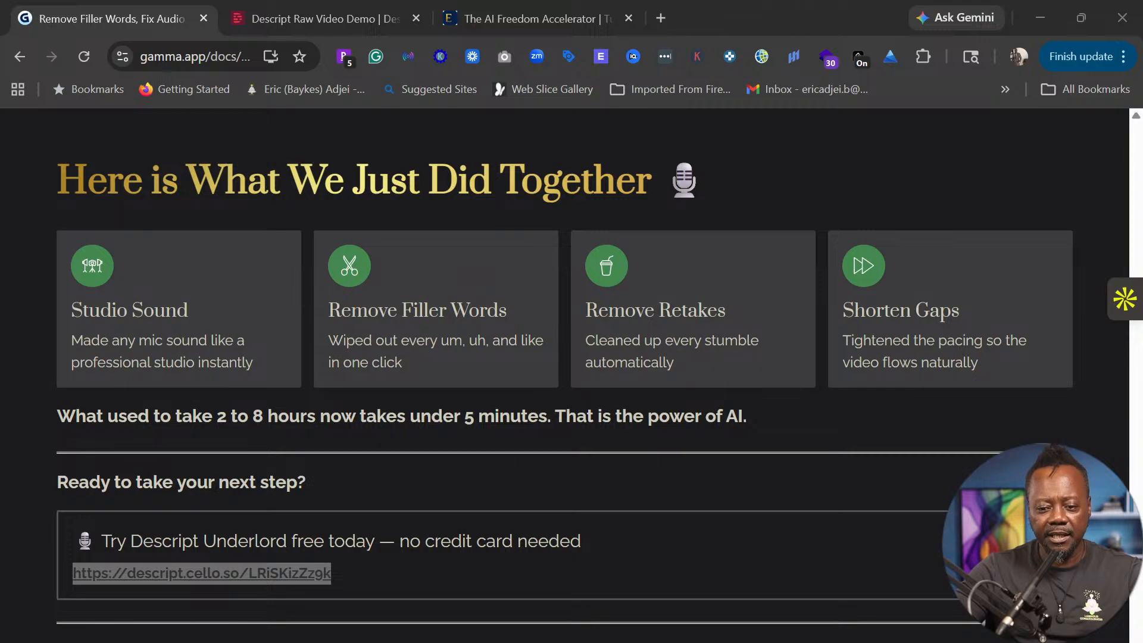
left_click(476, 573)
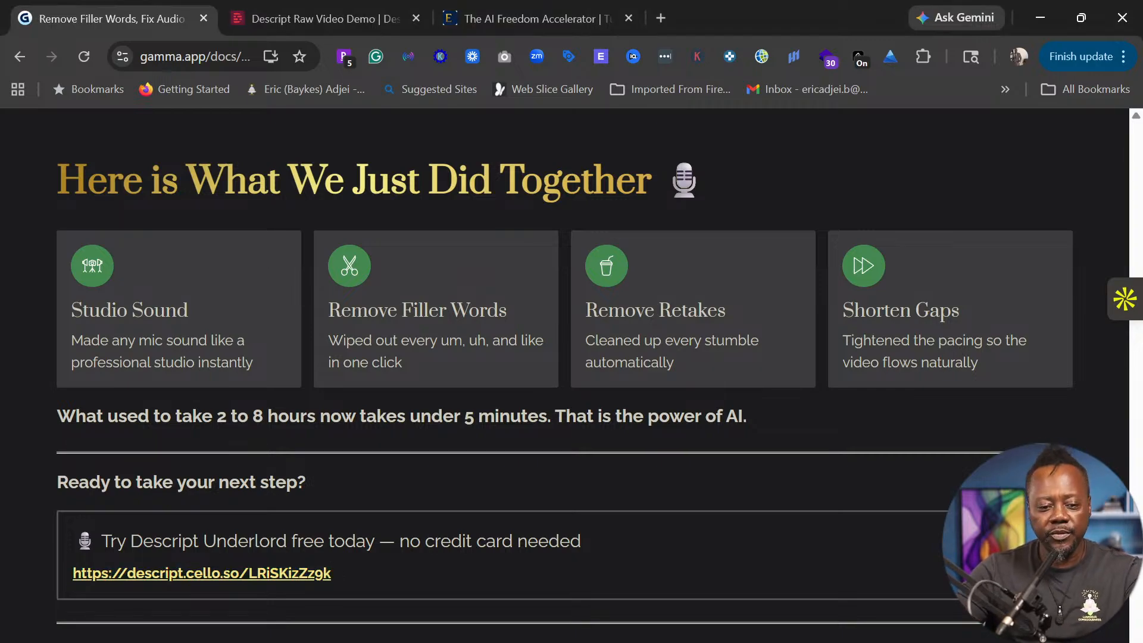
key("Right")
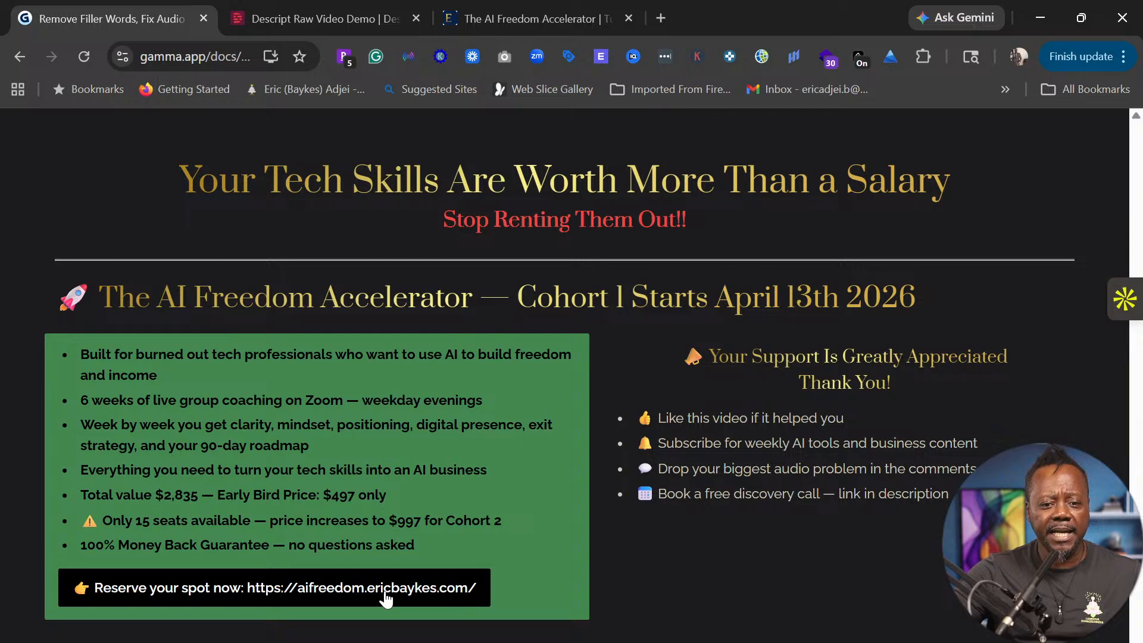
- Open the AI Freedom Accelerator landing page in a new tab and select its web address
left_click(430, 584)
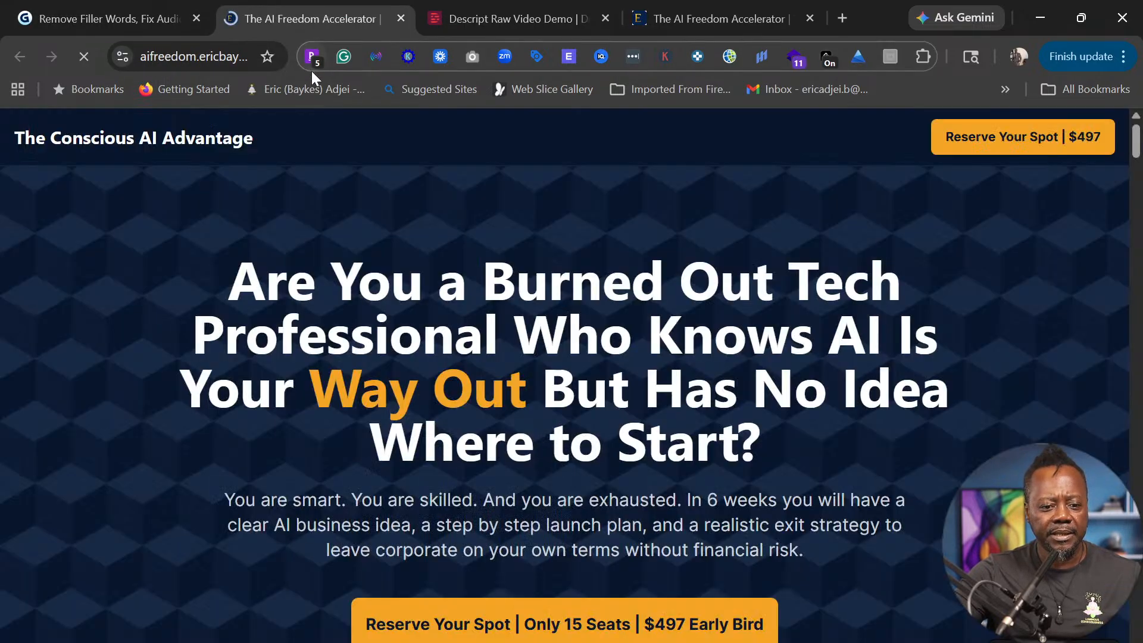
left_click(197, 56)
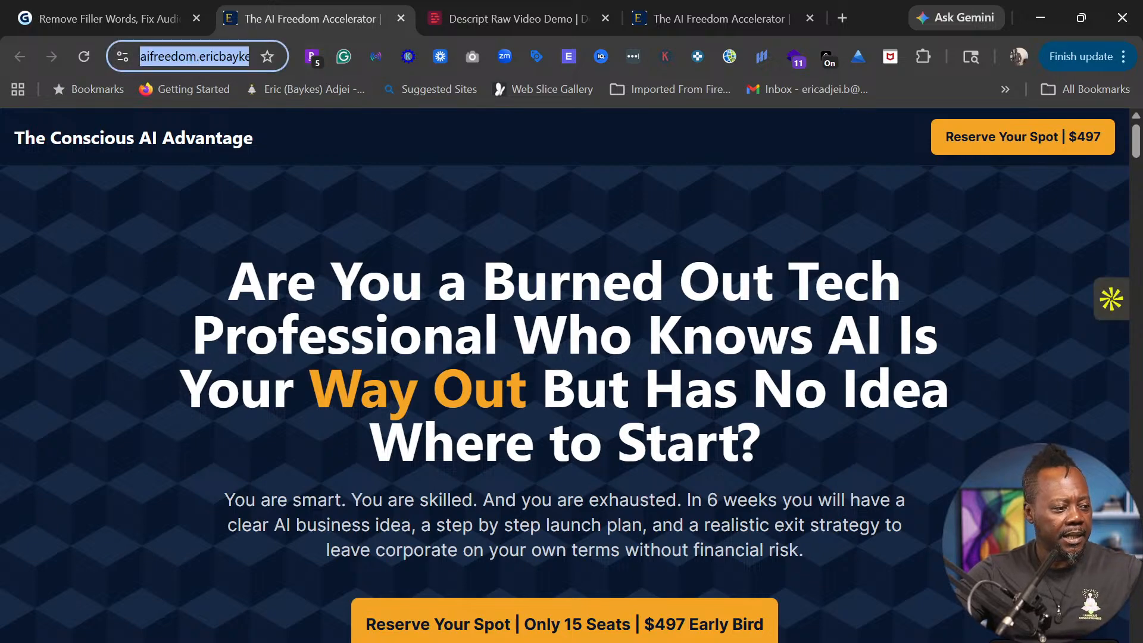
key("alt+Tab")
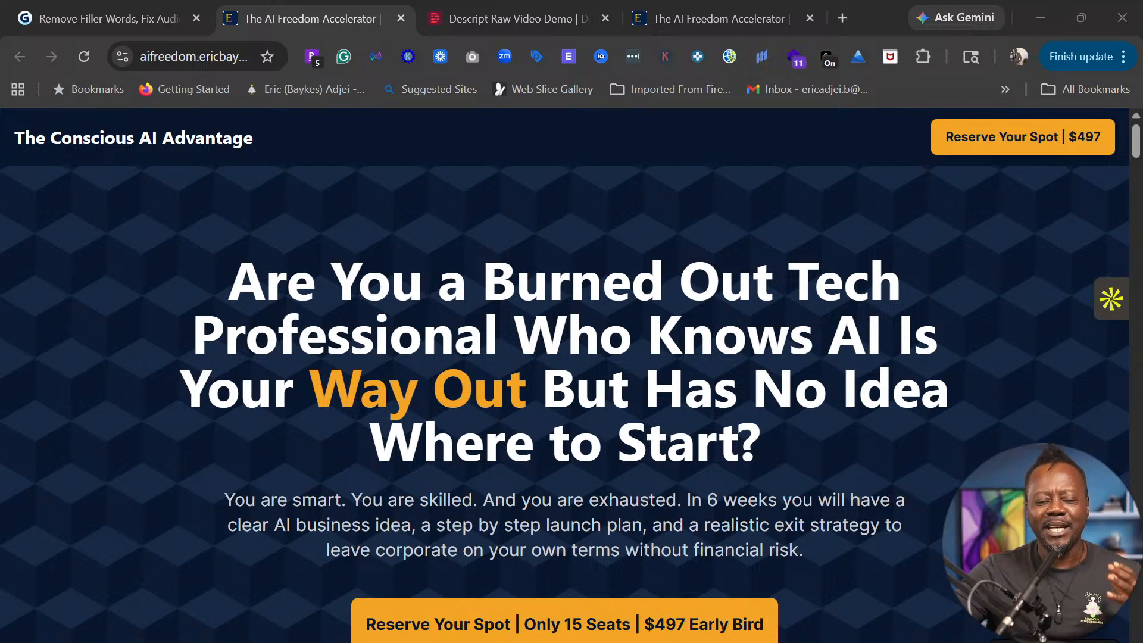
- Scroll past the countdown timer to the six 'Does This Sound Like You?' pain-point cards
scroll(795, 491, "down", 6)
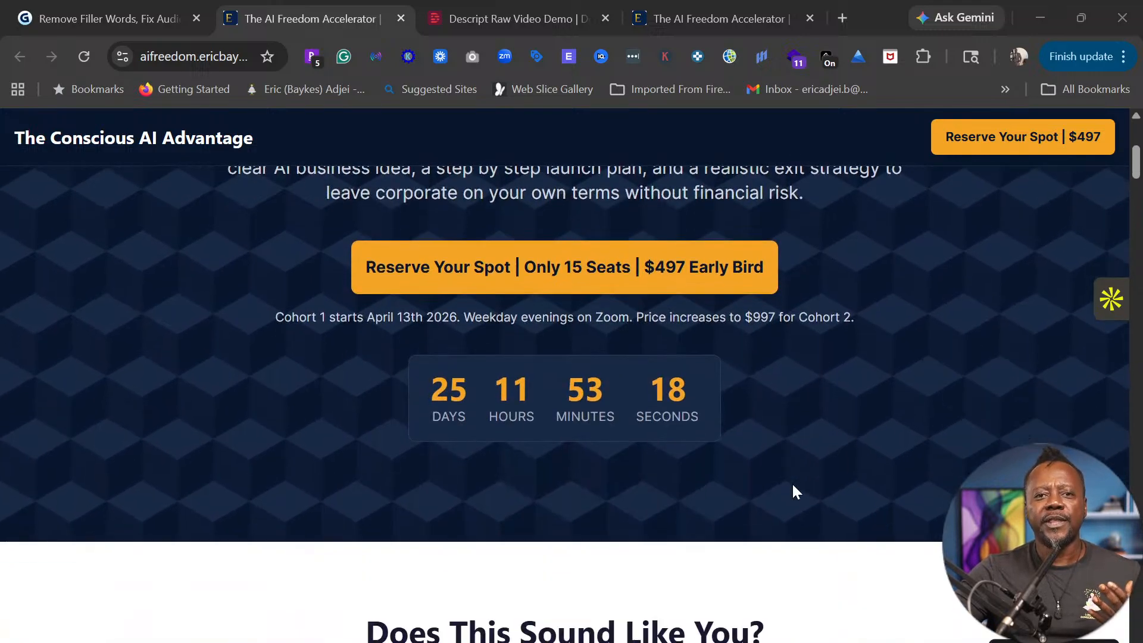
scroll(795, 491, "down", 2)
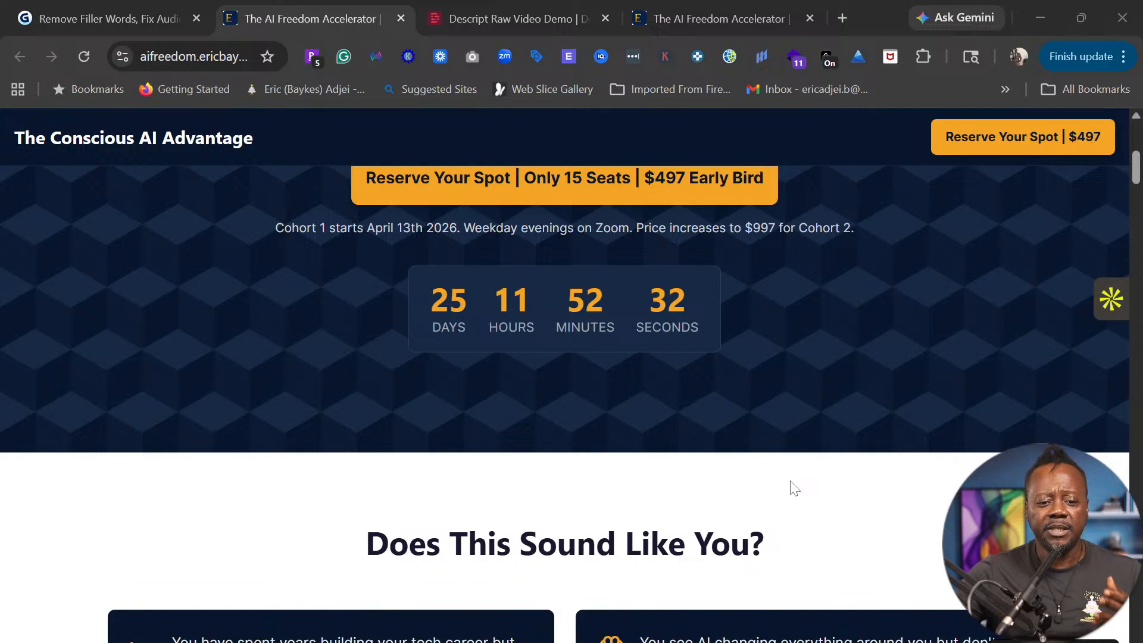
scroll(794, 488, "down", 7)
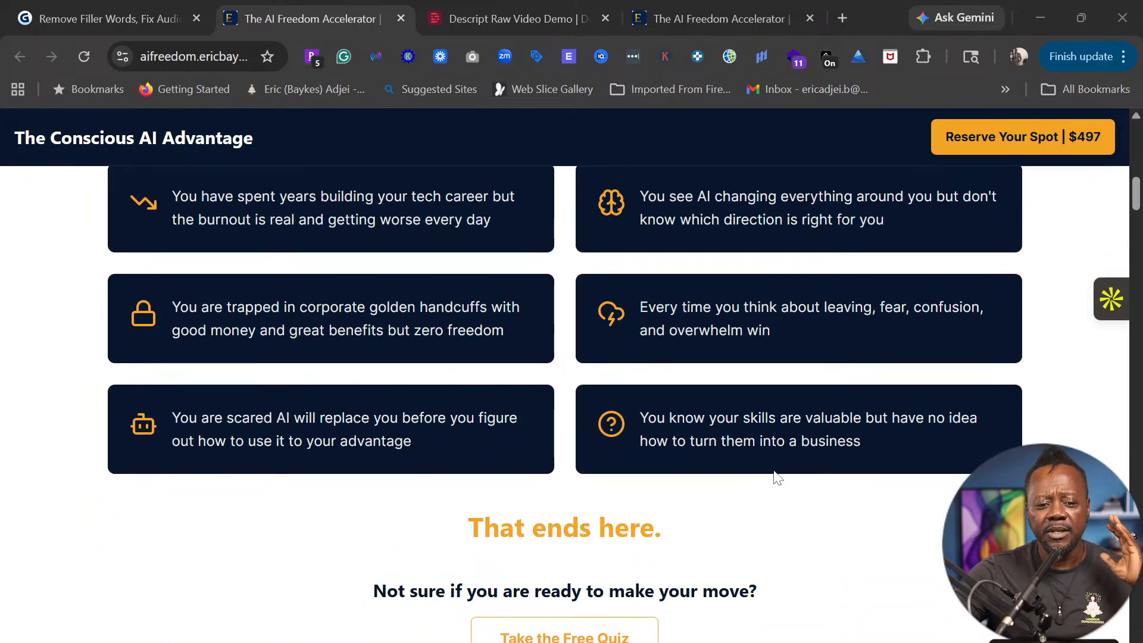
scroll(776, 478, "up", 1)
- Scroll down to the 'What Happens Over 6 Weeks' curriculum showing the Week 1 to Week 6 modules
scroll(775, 478, "down", 15)
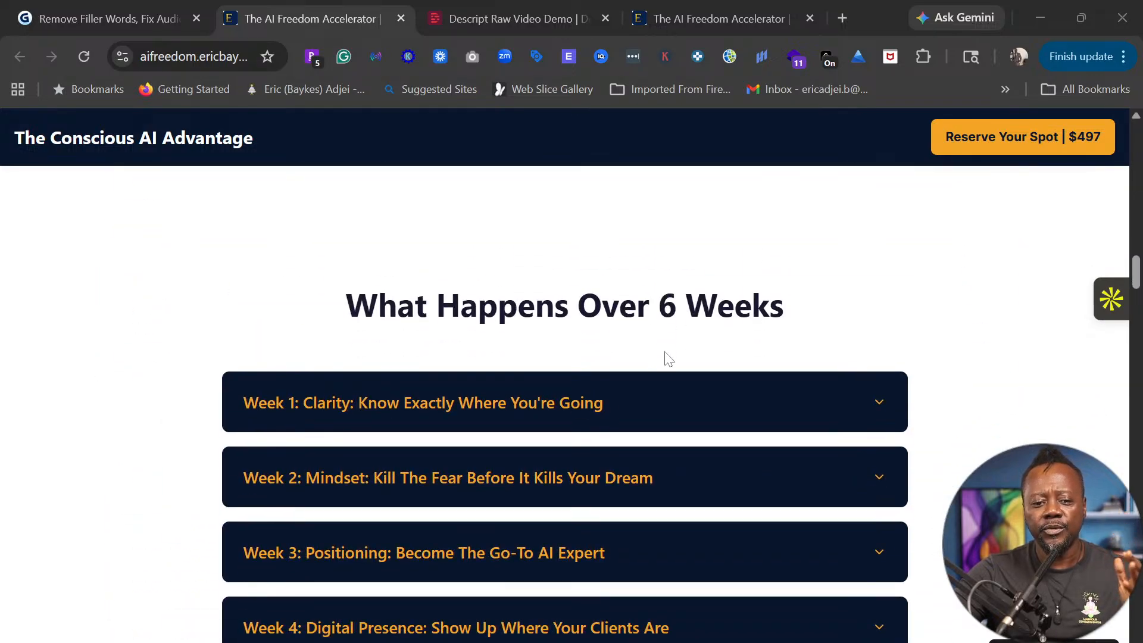
scroll(667, 359, "down", 1)
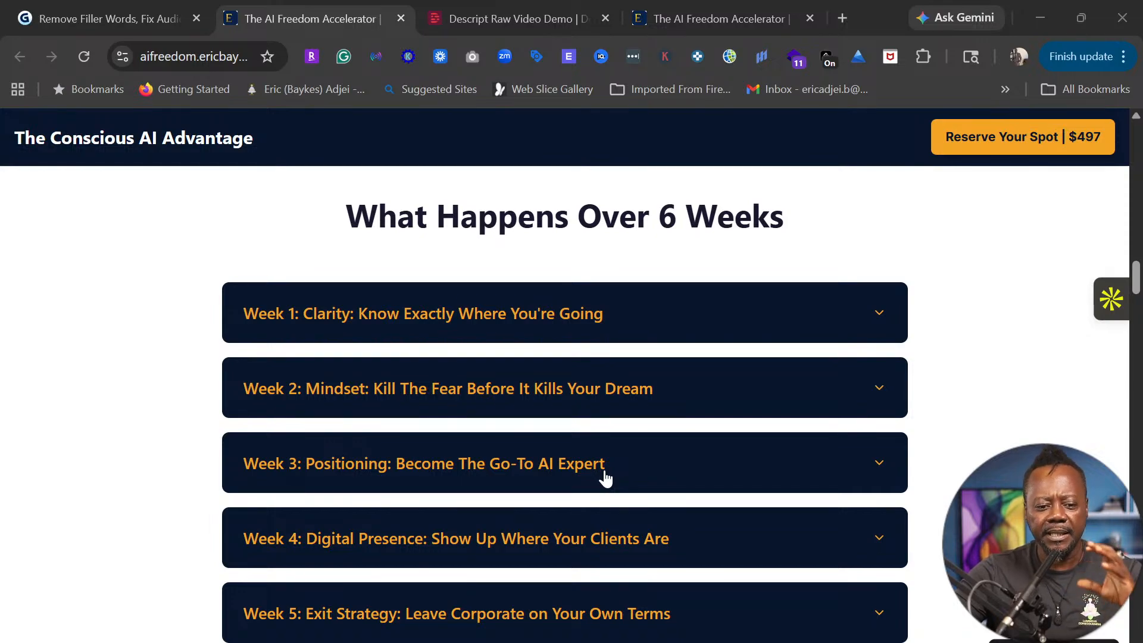
scroll(605, 476, "down", 3)
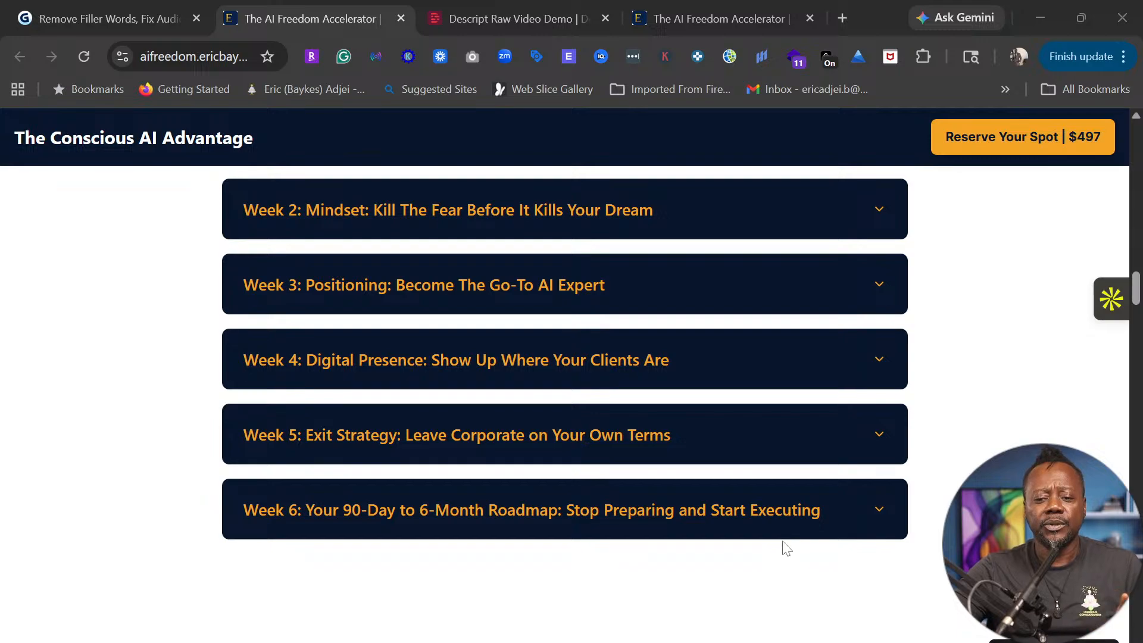
- Scroll to the 'Your Coach' section, then return to the Gamma slide with the $497 early-bird offer
scroll(676, 528, "down", 1)
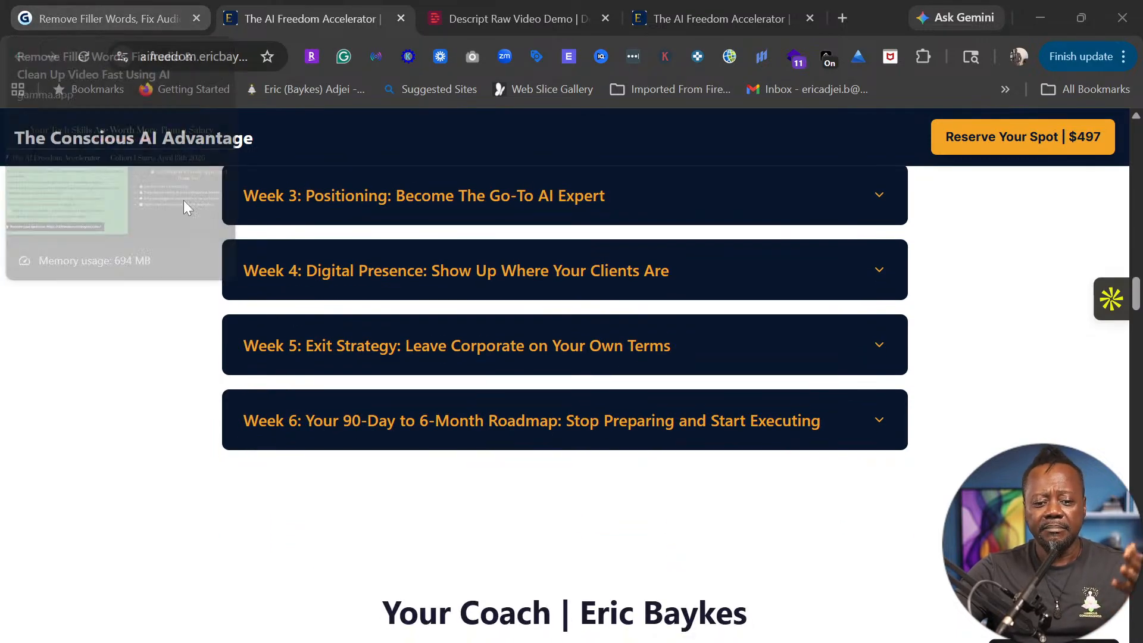
scroll(268, 423, "down", 3)
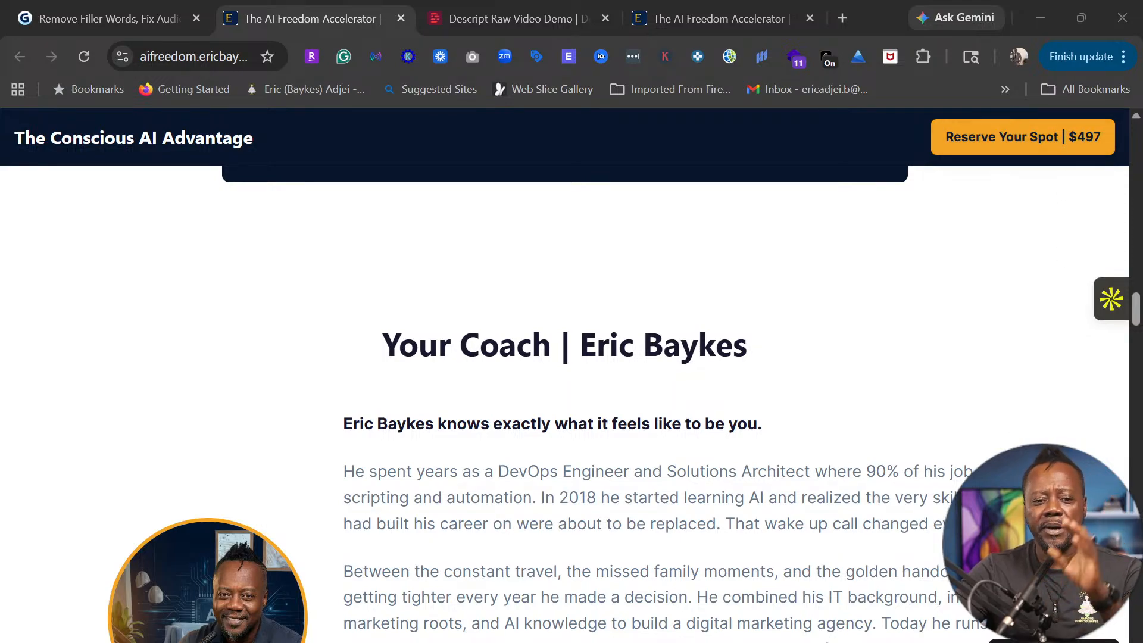
left_click(119, 7)
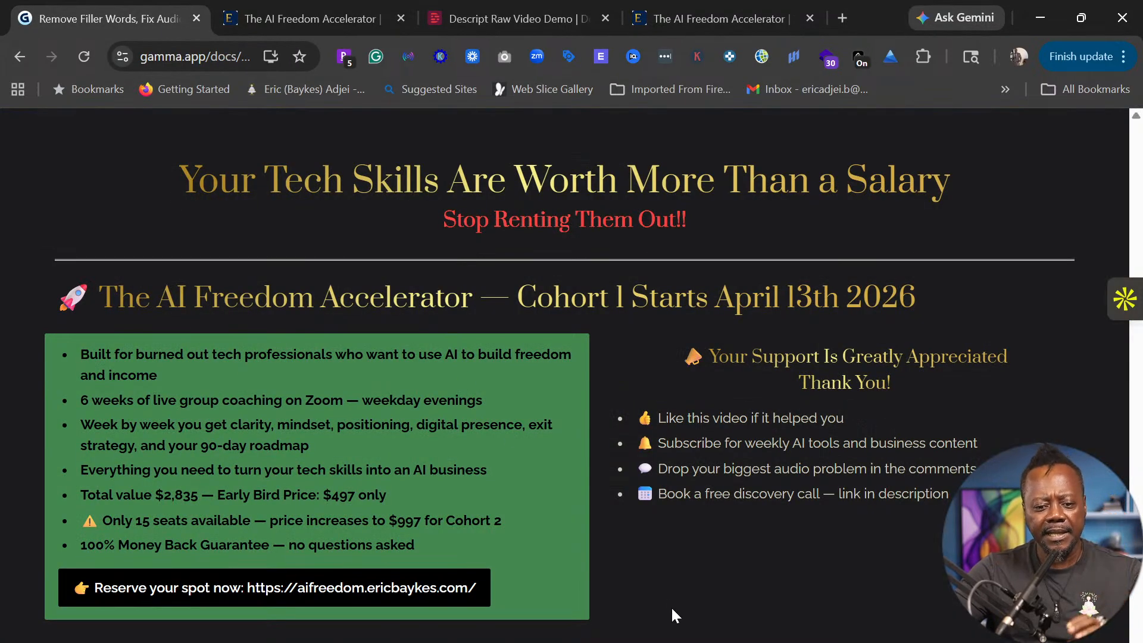